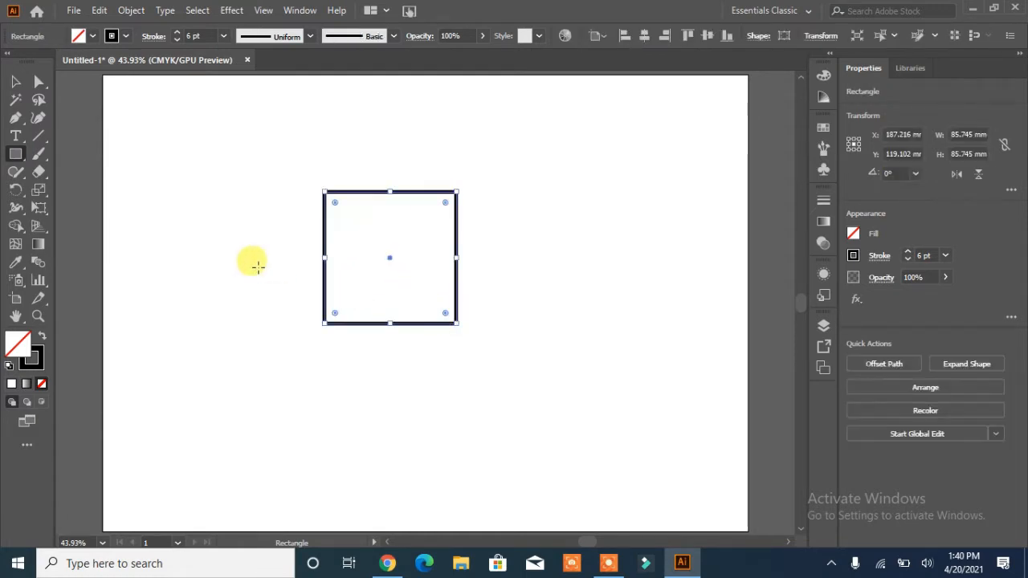
Step: Round the square's upper-right corner to a radius of about 71 mm and its upper-left corner to about 16 mm
{"action": "left_click", "coordinate": [40, 82]}
{"action": "left_click", "coordinate": [454, 196]}
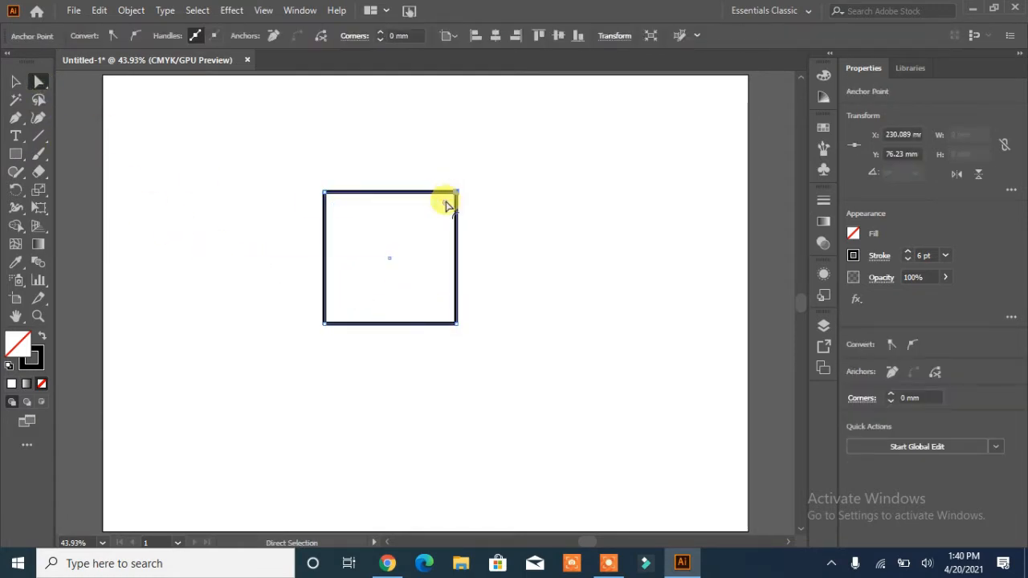
{"action": "left_click_drag", "start_coordinate": [442, 201], "coordinate": [321, 271]}
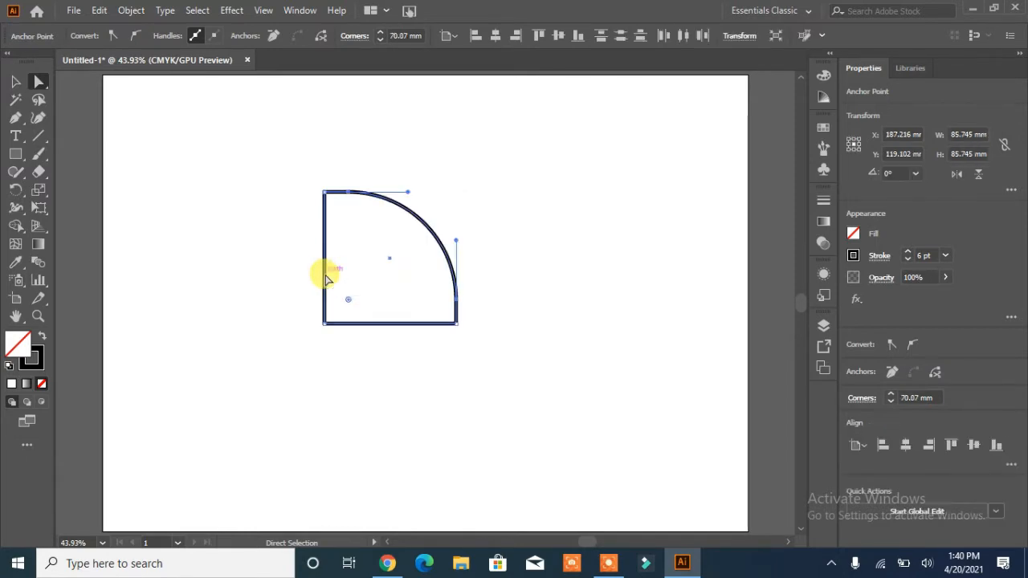
{"action": "left_click", "coordinate": [328, 193]}
{"action": "left_click_drag", "start_coordinate": [335, 201], "coordinate": [359, 226]}
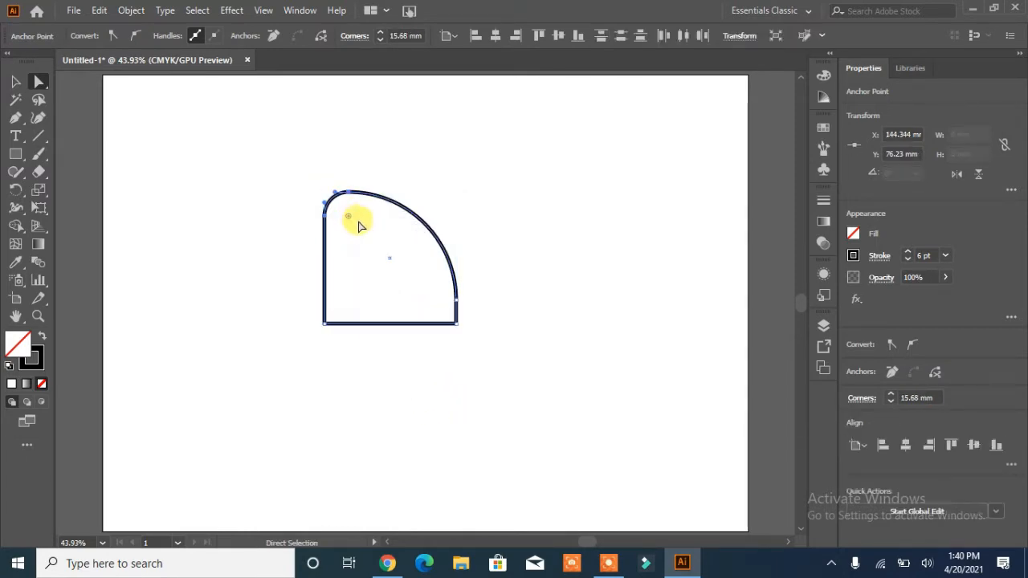
Step: Pull the lower-left corner of the shape inward as a rounded curve and smooth the bend at its upper-left side
{"action": "left_click", "coordinate": [325, 322]}
{"action": "left_click_drag", "start_coordinate": [325, 322], "coordinate": [424, 259]}
{"action": "left_click", "coordinate": [331, 215]}
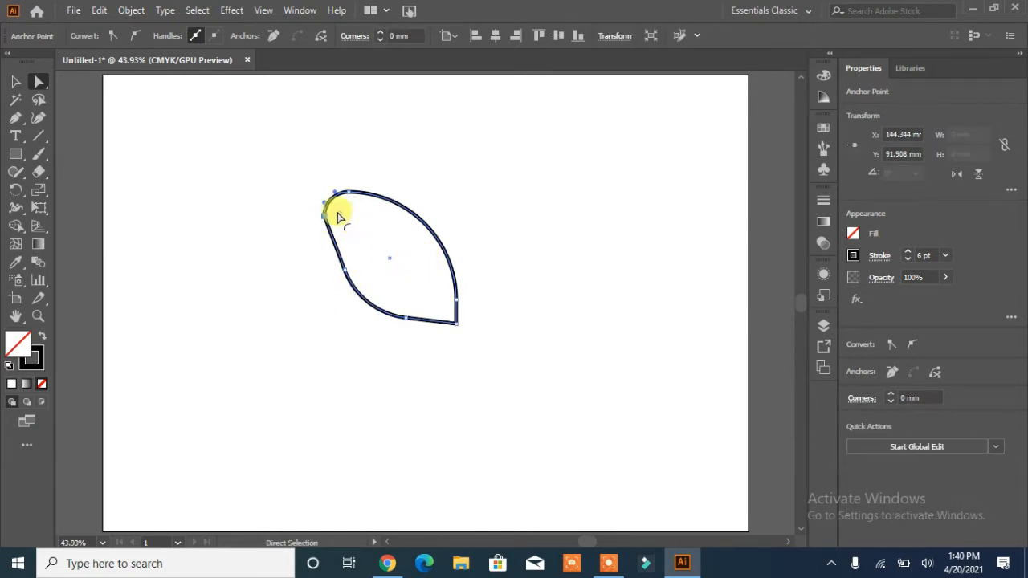
{"action": "left_click_drag", "start_coordinate": [337, 216], "coordinate": [351, 220]}
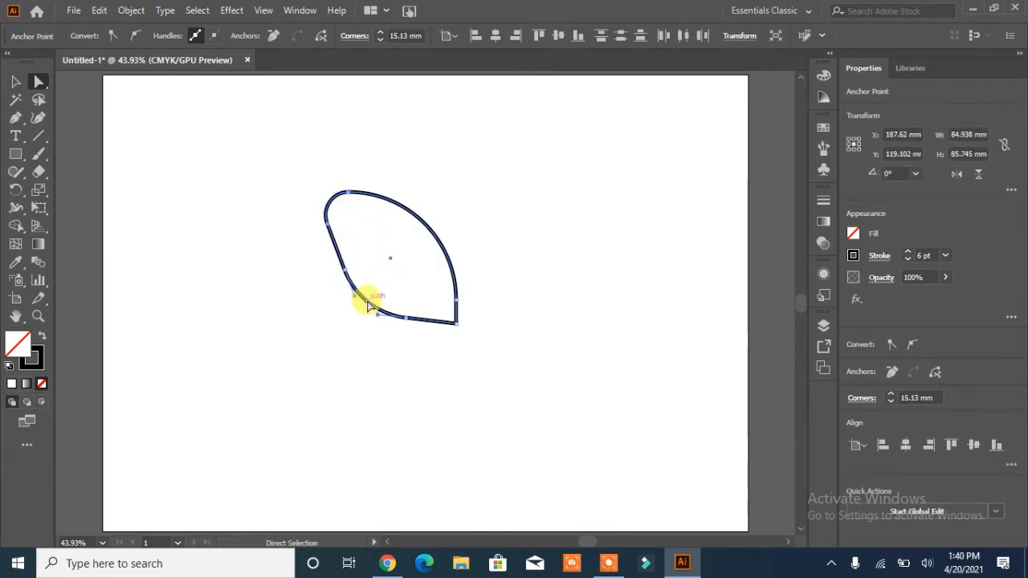
{"action": "left_click_drag", "start_coordinate": [368, 305], "coordinate": [389, 277]}
{"action": "left_click", "coordinate": [282, 341]}
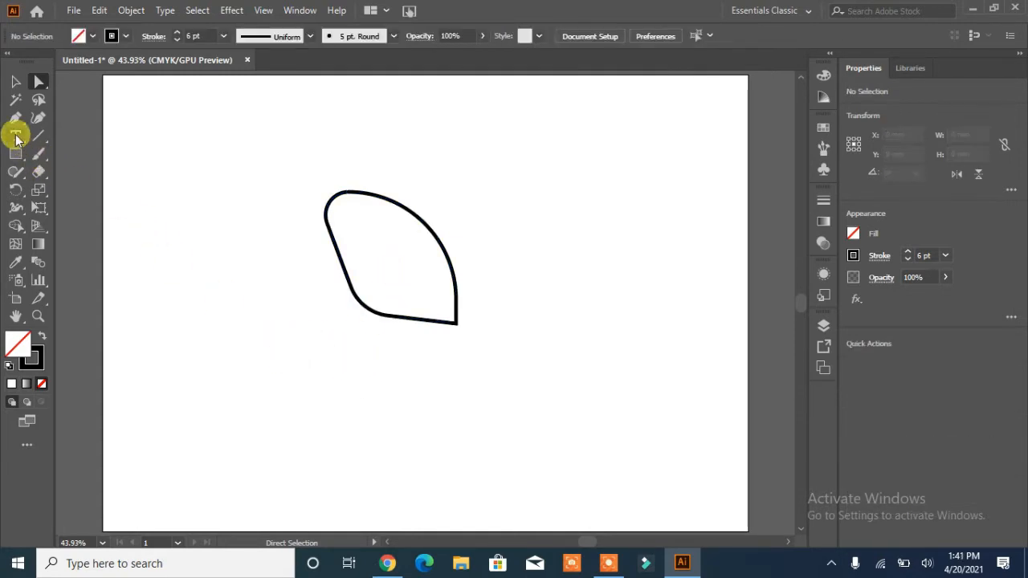
Step: Draw a closed inner wing shape with three finger-like lobes inside the outline using the Pen tool, ending at the lower-right tip
{"action": "left_click", "coordinate": [16, 117]}
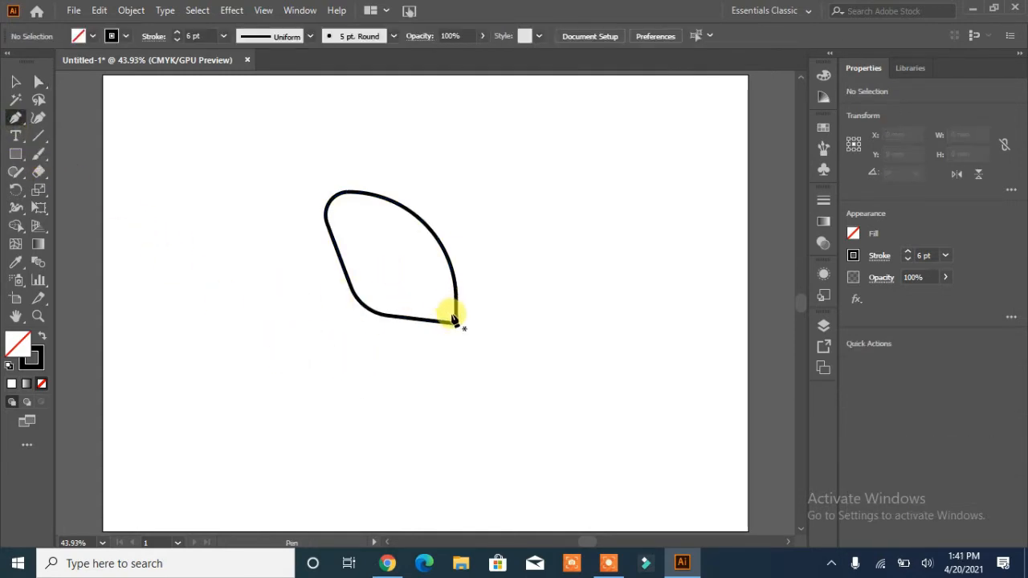
{"action": "left_click", "coordinate": [452, 316]}
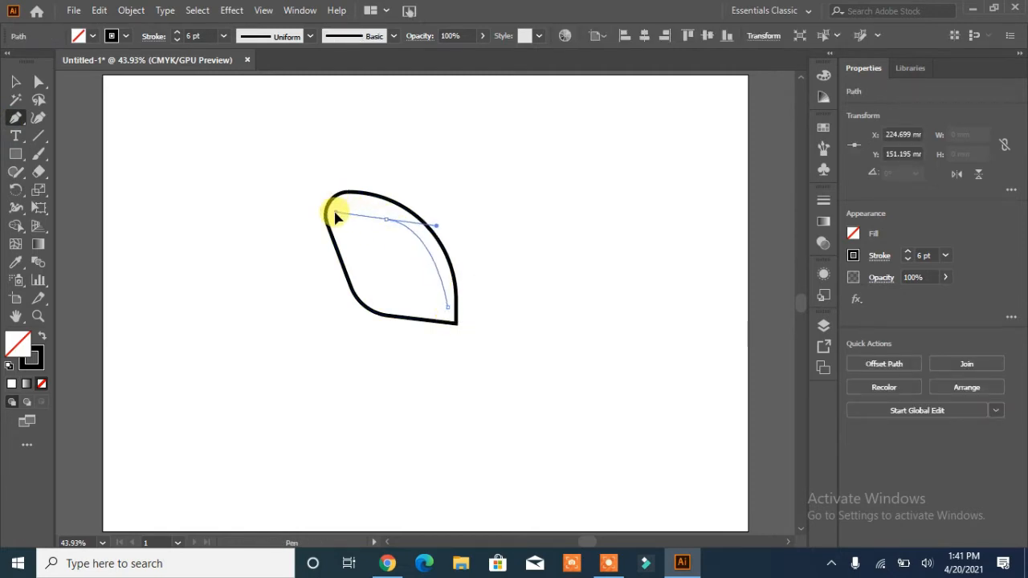
{"action": "left_click_drag", "start_coordinate": [335, 214], "coordinate": [385, 265]}
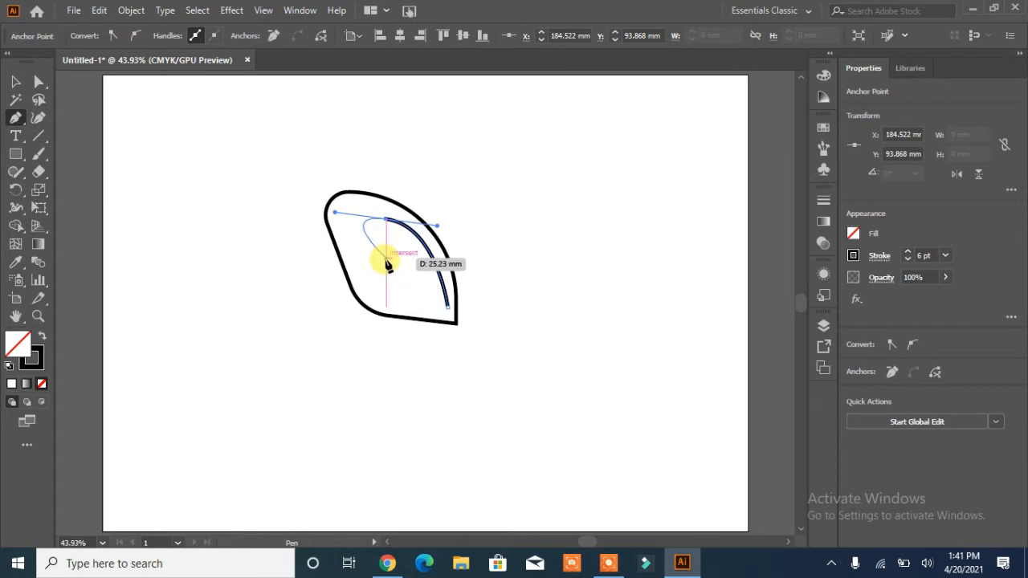
{"action": "left_click", "coordinate": [386, 267]}
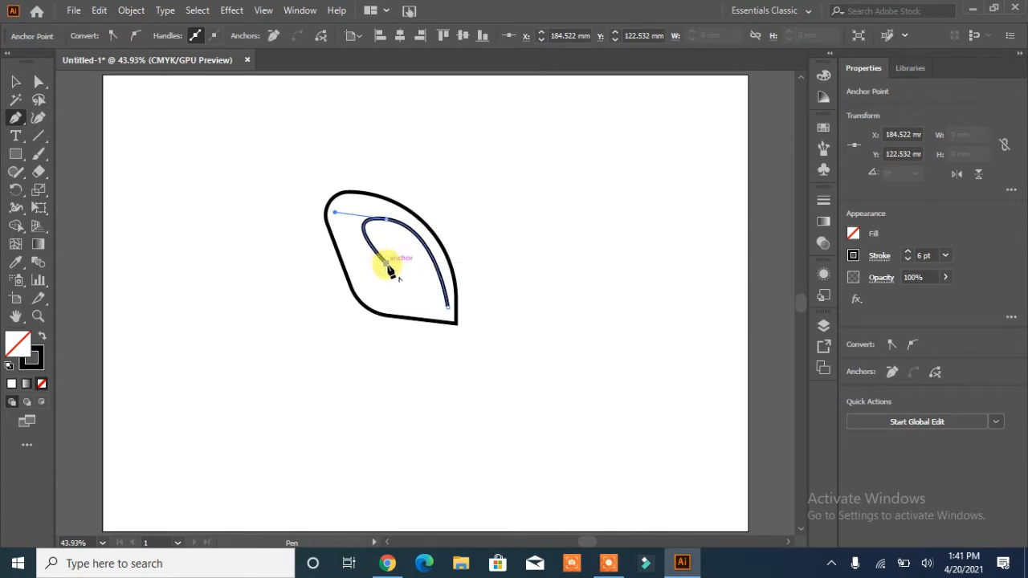
{"action": "left_click_drag", "start_coordinate": [388, 268], "coordinate": [451, 312]}
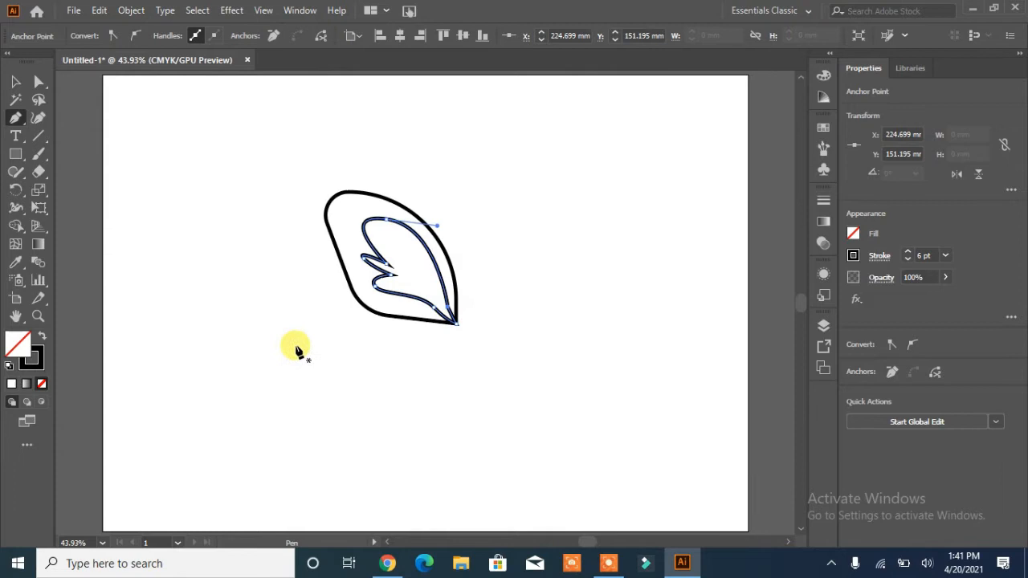
Step: Round the inner shape's anchor point on the right edge just above the lower-right tip
{"action": "left_click", "coordinate": [39, 82]}
{"action": "left_click", "coordinate": [454, 306]}
{"action": "left_click", "coordinate": [449, 307]}
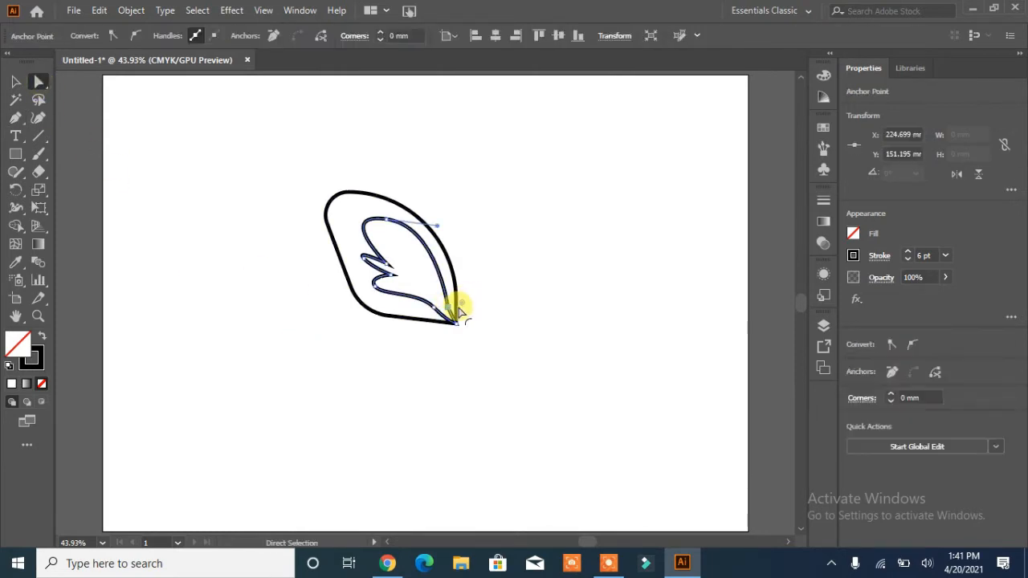
{"action": "left_click_drag", "start_coordinate": [460, 313], "coordinate": [578, 259]}
{"action": "left_click", "coordinate": [381, 413]}
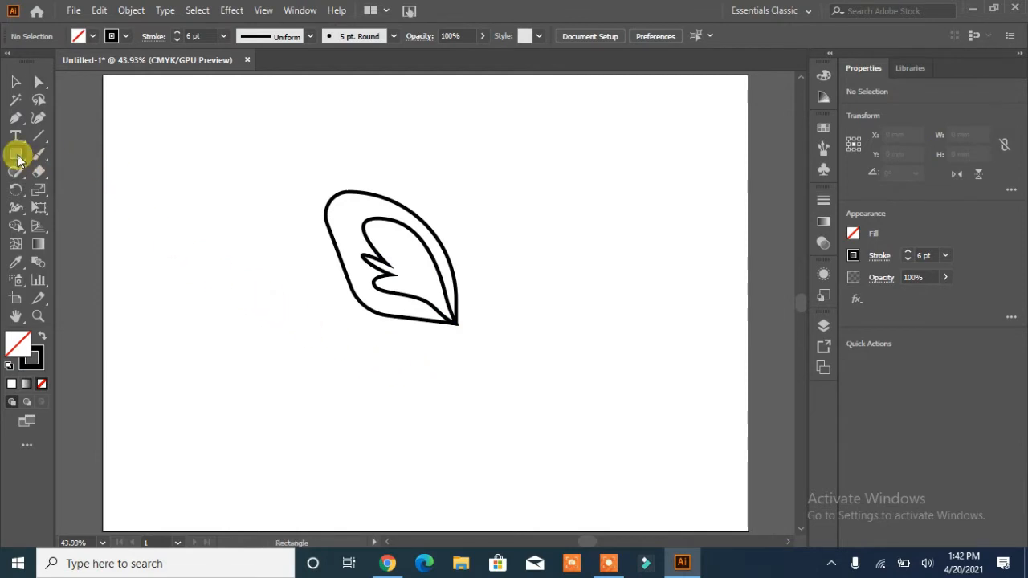
Step: Draw a circle about 11.5 mm in diameter in the wing's upper-left corner, filled black without a stroke
{"action": "left_click_drag", "start_coordinate": [15, 153], "coordinate": [46, 190]}
{"action": "left_click_drag", "start_coordinate": [340, 201], "coordinate": [353, 217]}
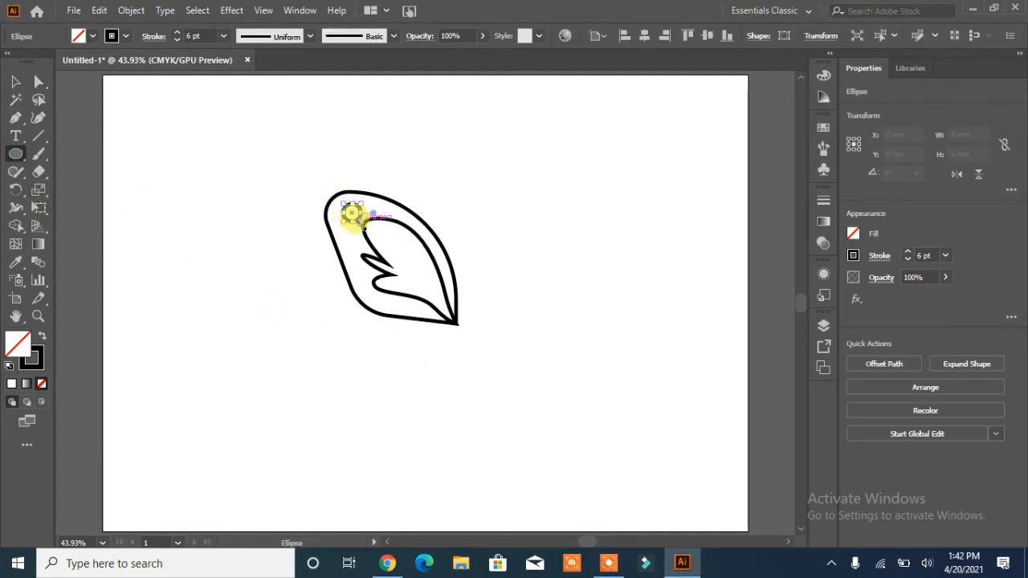
{"action": "left_click", "coordinate": [42, 335]}
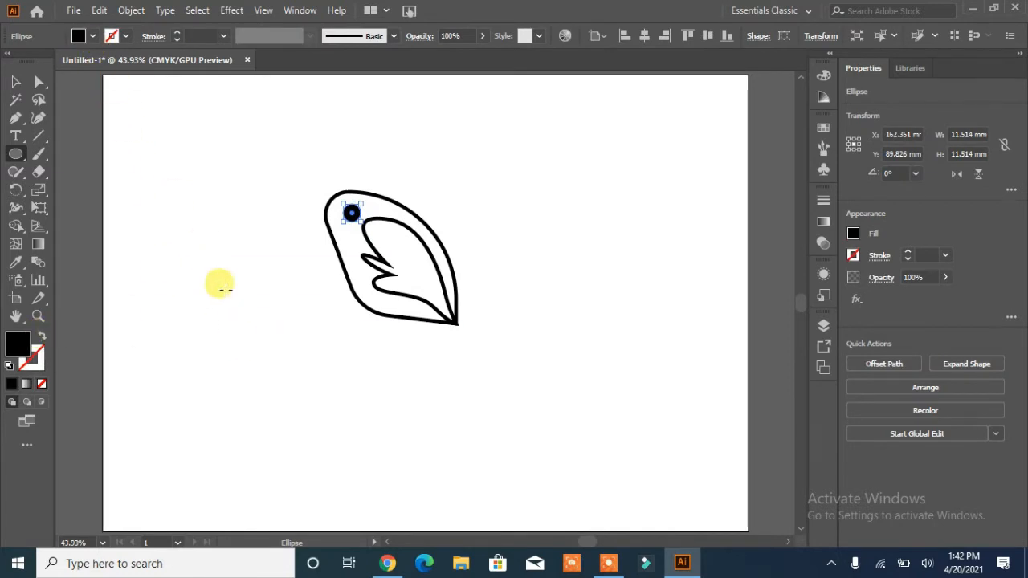
{"action": "left_click", "coordinate": [16, 82]}
{"action": "left_click", "coordinate": [218, 332]}
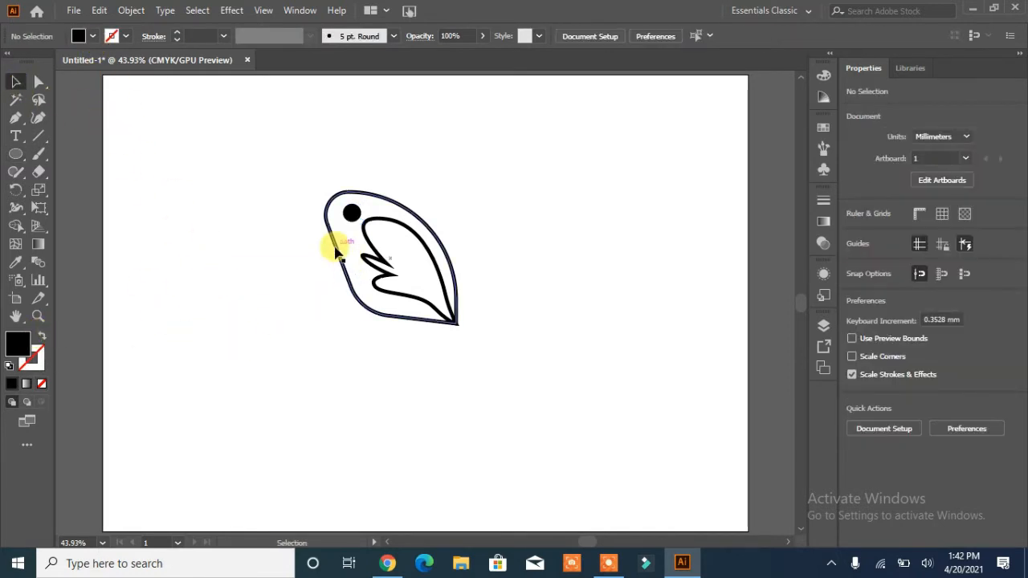
Step: Fill the outer wing shape with bright pink
{"action": "left_click", "coordinate": [326, 273]}
{"action": "left_click", "coordinate": [92, 35]}
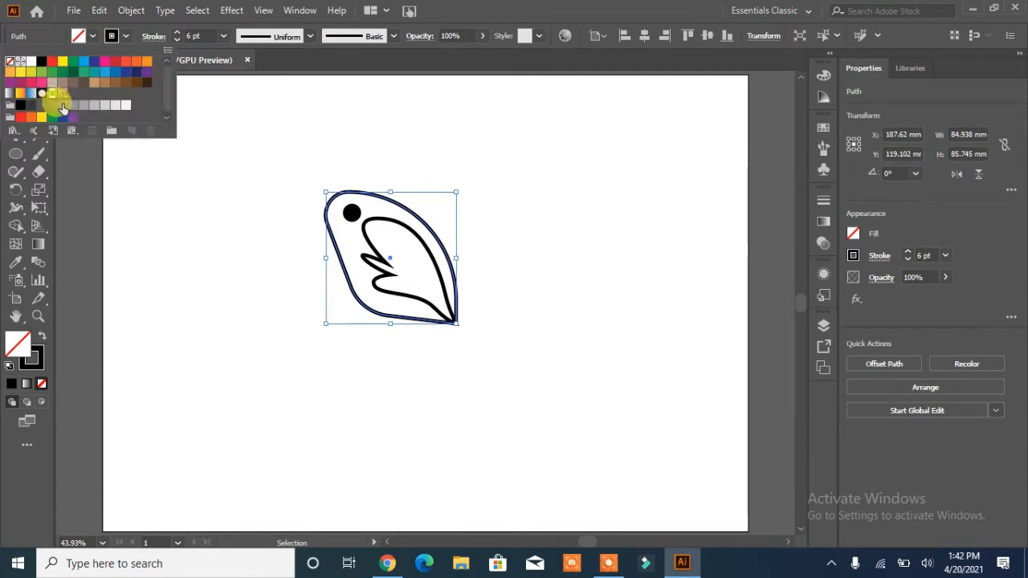
{"action": "left_click", "coordinate": [104, 66]}
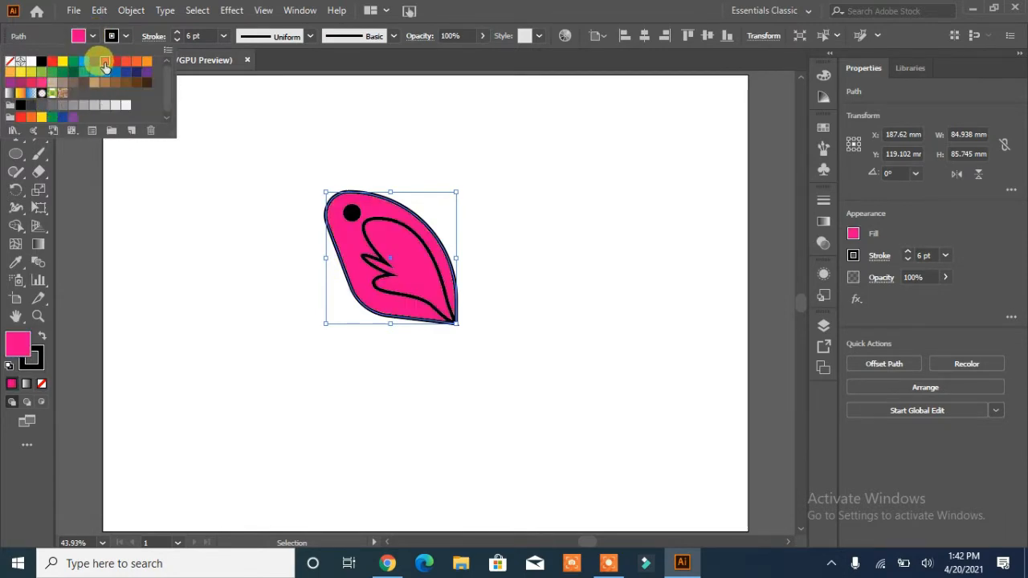
{"action": "left_click", "coordinate": [133, 213]}
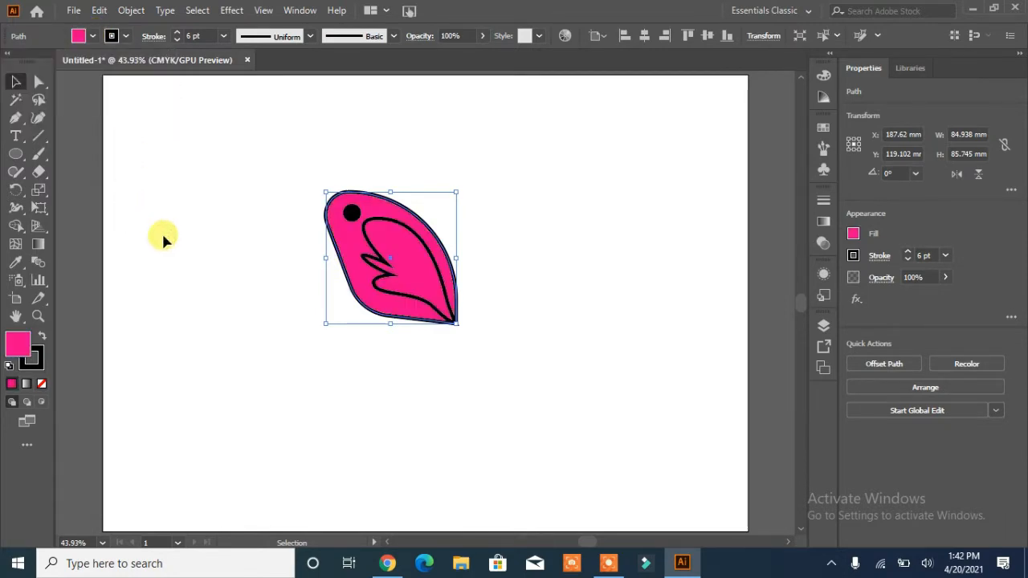
{"action": "left_click", "coordinate": [314, 377]}
Step: Fill the inner lobed shape with white
{"action": "left_click", "coordinate": [387, 227]}
{"action": "left_click", "coordinate": [79, 35]}
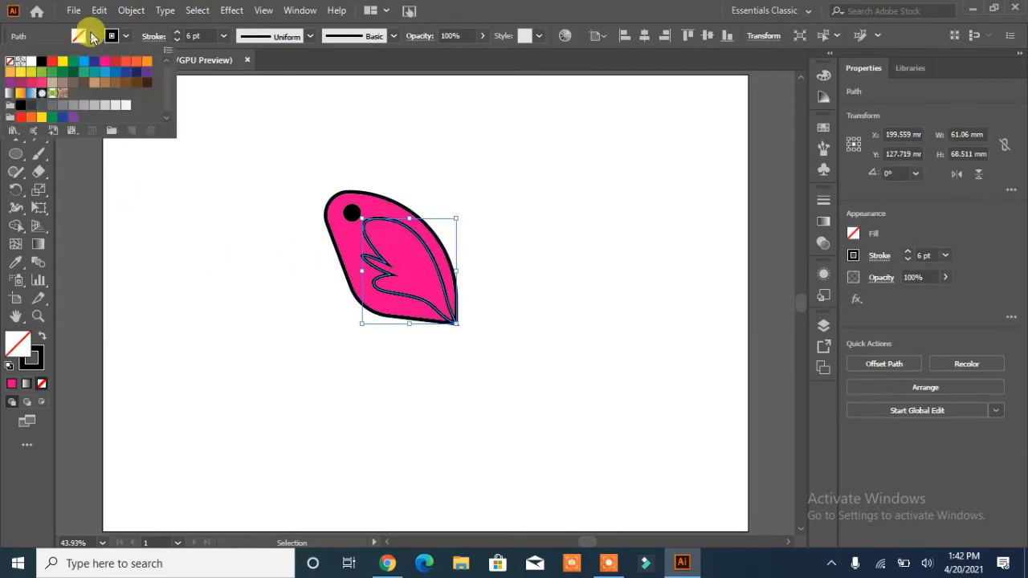
{"action": "left_click", "coordinate": [28, 65]}
{"action": "left_click", "coordinate": [152, 221]}
{"action": "left_click", "coordinate": [176, 223]}
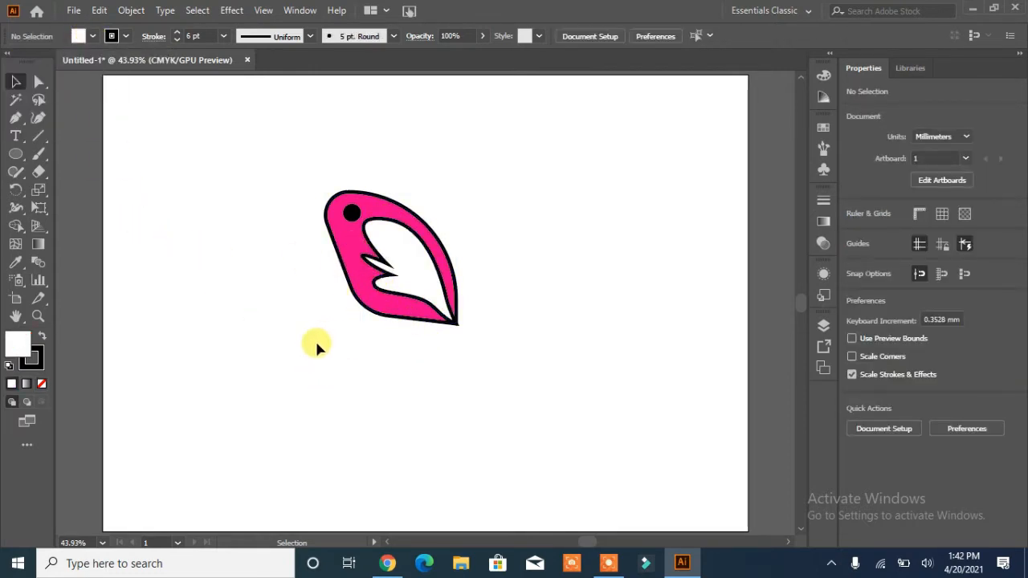
Step: Draw a short diagonal line about 16 mm long below the black circle, with a 10 pt stroke and a lens-shaped width profile
{"action": "left_click", "coordinate": [15, 118]}
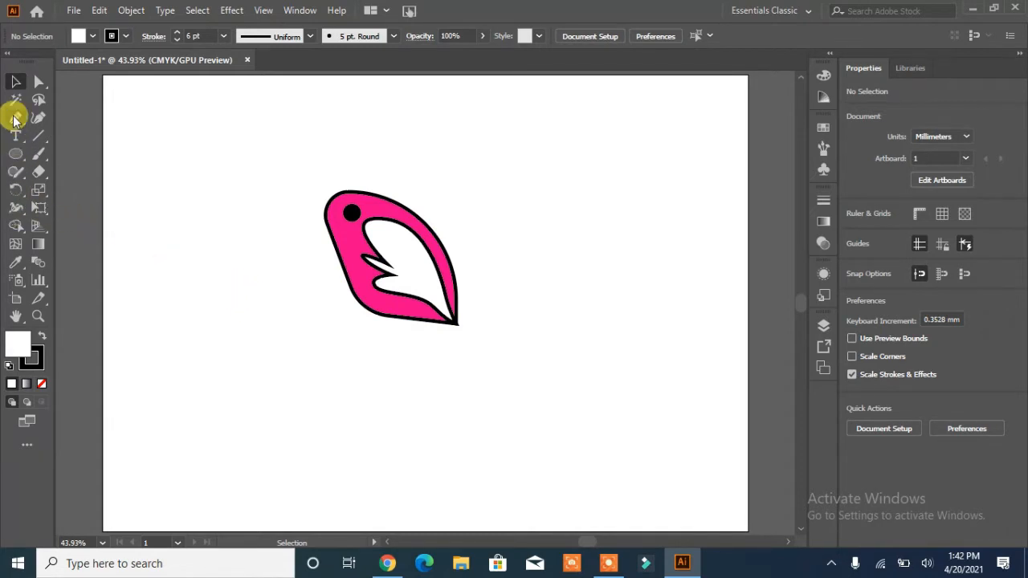
{"action": "left_click", "coordinate": [342, 233]}
{"action": "left_click", "coordinate": [364, 250]}
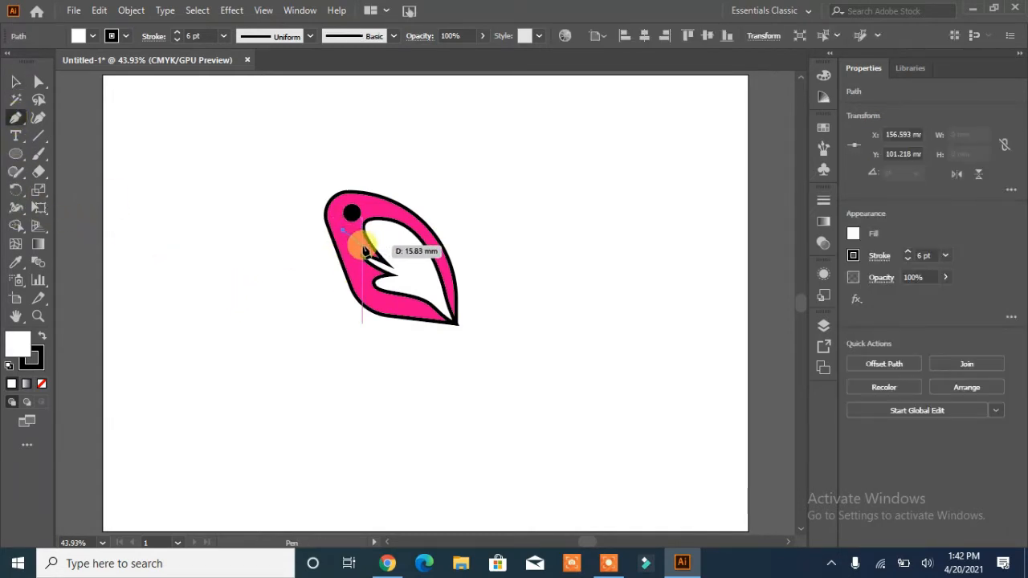
{"action": "left_click", "coordinate": [288, 306]}
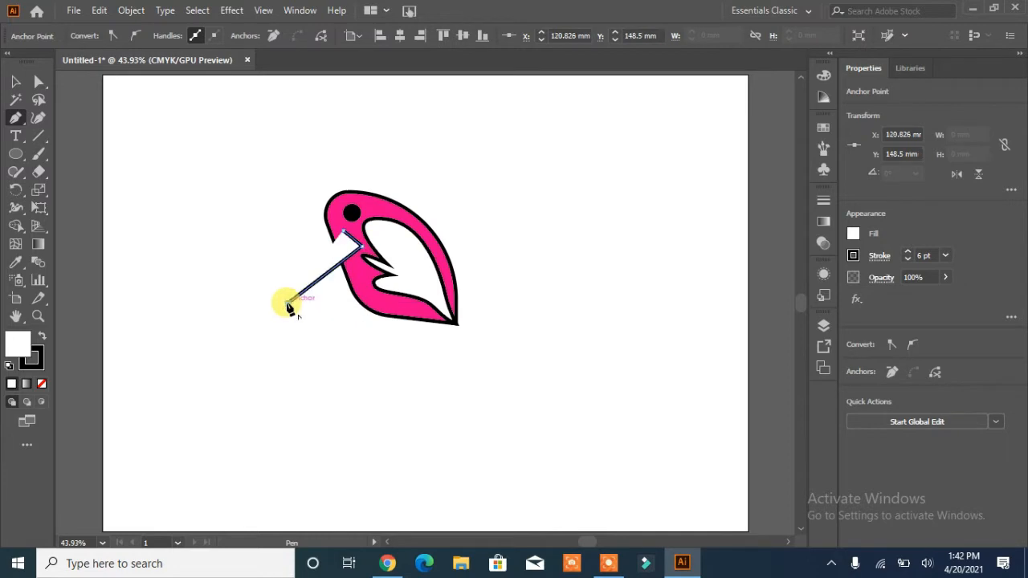
{"action": "key", "text": "ctrl+z"}
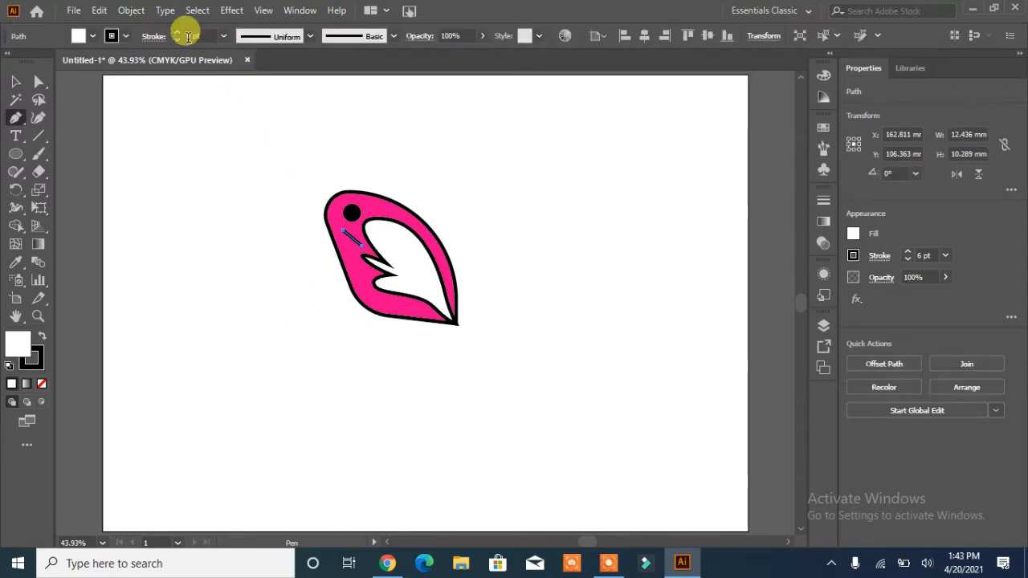
{"action": "left_click", "coordinate": [291, 46]}
{"action": "left_click", "coordinate": [277, 89]}
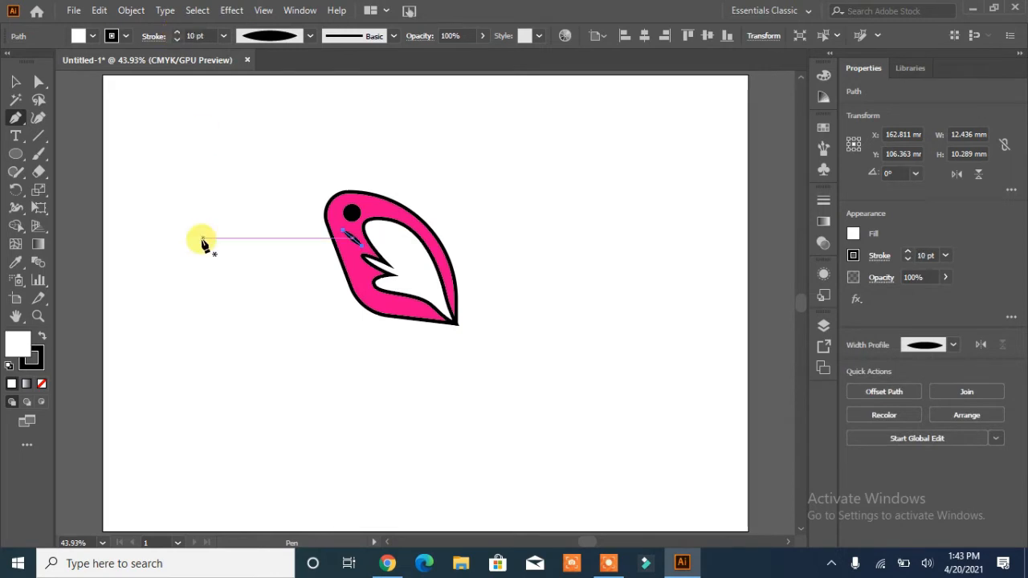
Step: Duplicate the tapered mark lower in the pink area, turned closer to horizontal beside the inner shape's lobes
{"action": "left_click", "coordinate": [16, 81]}
{"action": "left_click", "coordinate": [252, 287]}
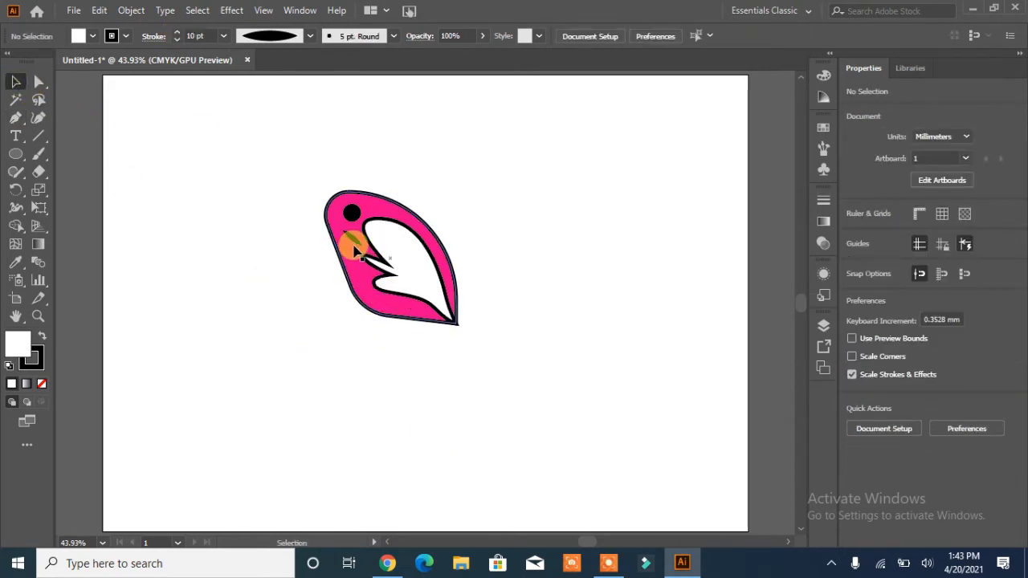
{"action": "mouse_move", "coordinate": [354, 243]}
{"action": "left_mouse_down"}
{"action": "mouse_move", "coordinate": [364, 276]}
{"action": "mouse_move", "coordinate": [356, 294]}
{"action": "left_mouse_up"}
{"action": "left_click", "coordinate": [345, 380]}
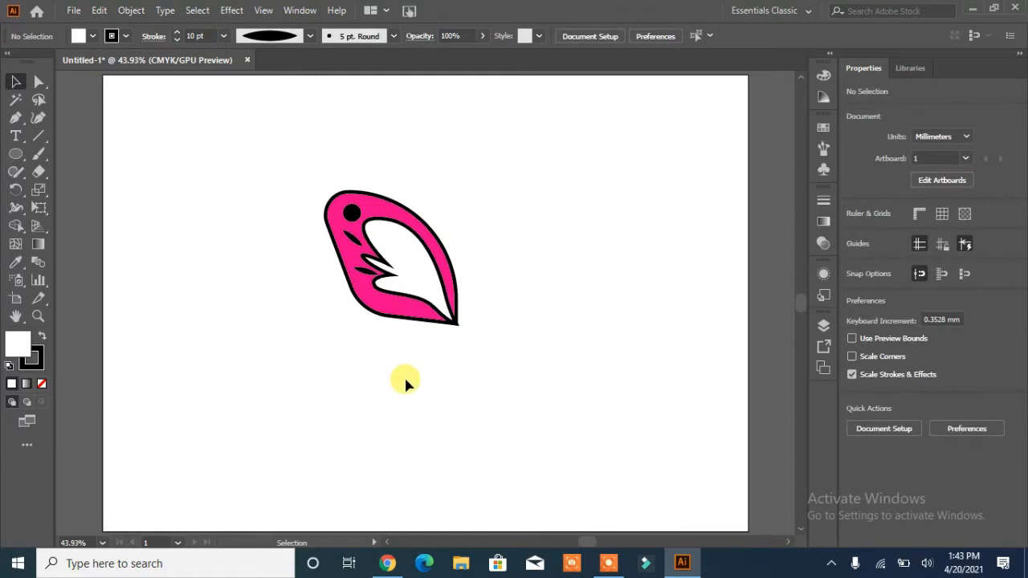
Step: Draw a curved line about 24 mm wide and 22 mm high inside the upper part of the white shape using the Pen tool
{"action": "left_click", "coordinate": [16, 118]}
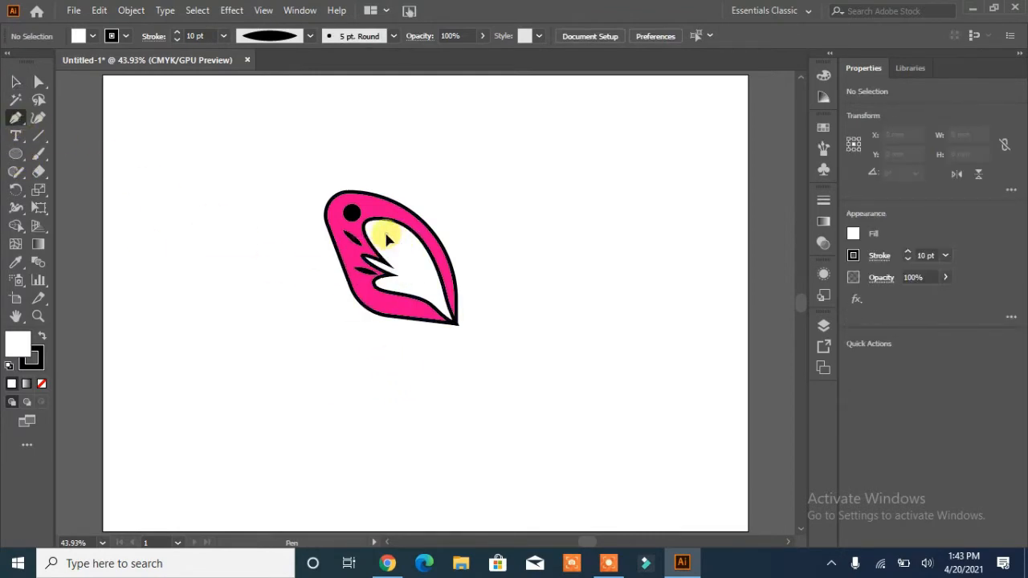
{"action": "left_click_drag", "start_coordinate": [386, 236], "coordinate": [416, 261]}
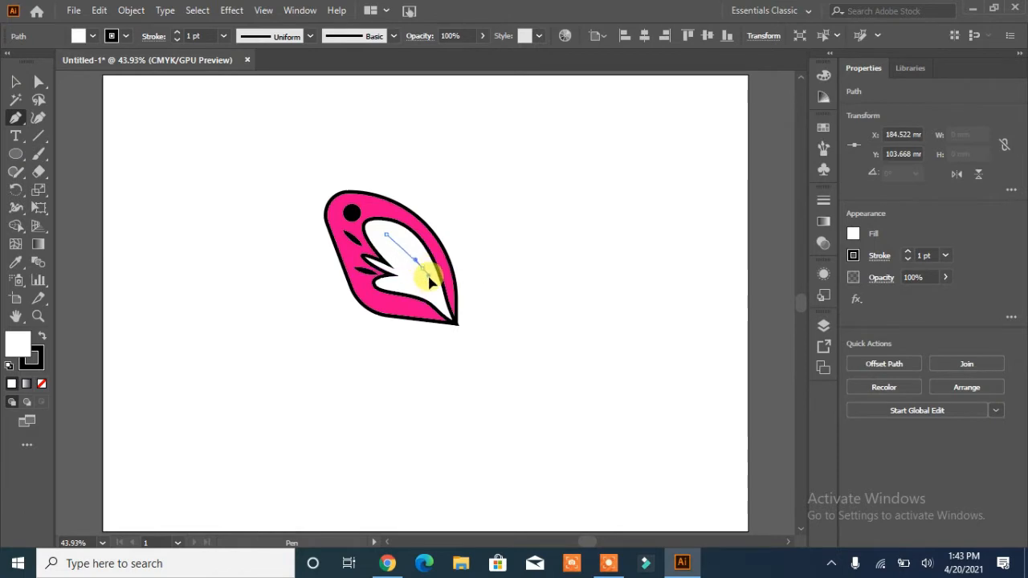
{"action": "left_click_drag", "start_coordinate": [440, 295], "coordinate": [405, 288]}
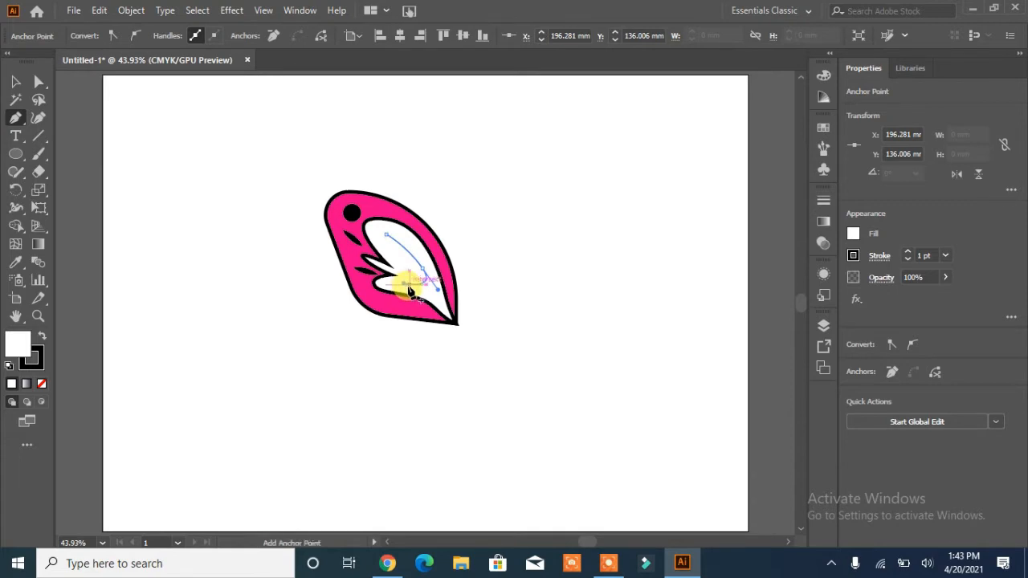
{"action": "key", "text": "Escape"}
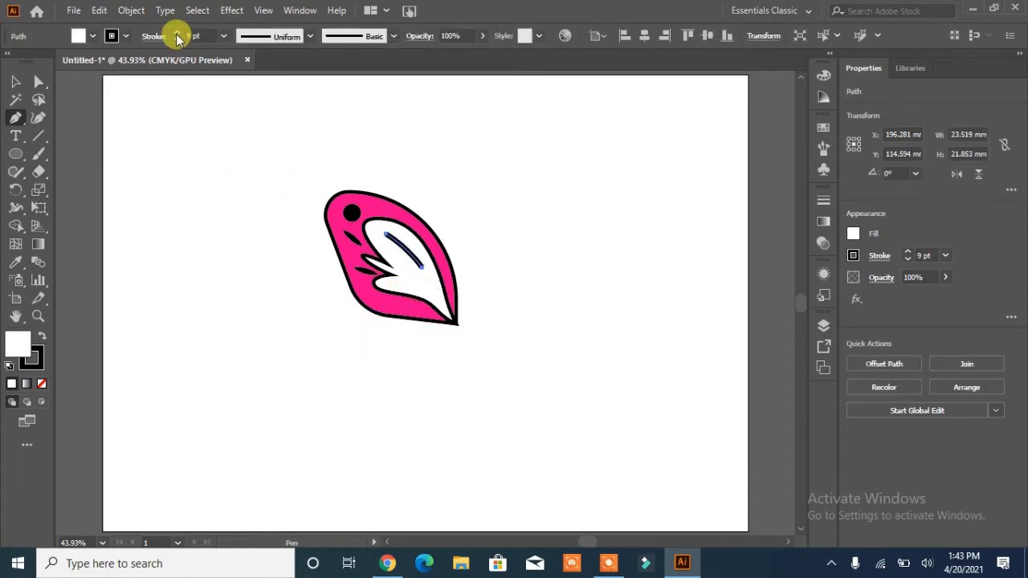
Step: Give the curved line an 11 pt stroke and the asymmetric width profile that is thickest near one end
{"action": "left_click", "coordinate": [309, 36]}
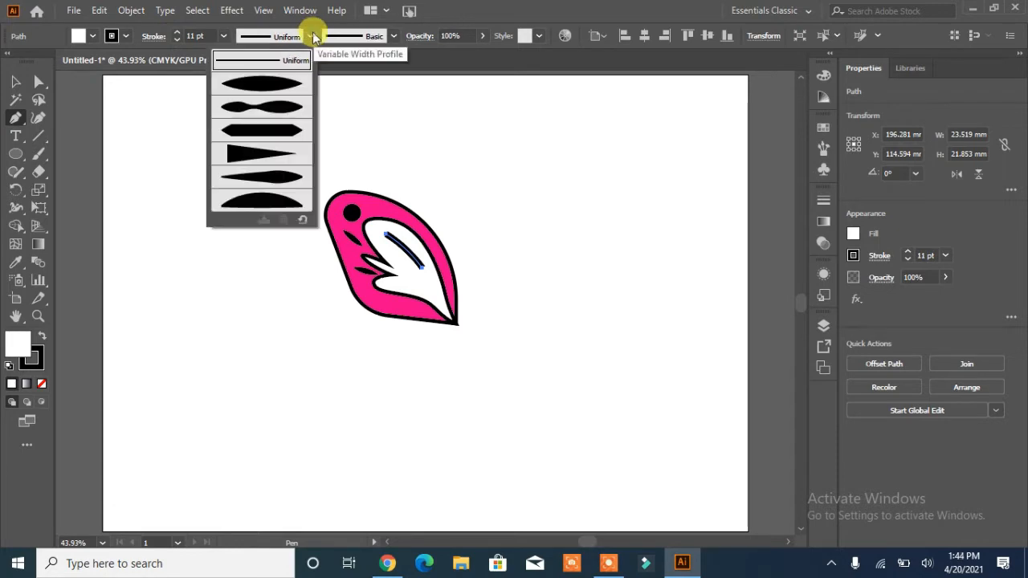
{"action": "left_click", "coordinate": [273, 106]}
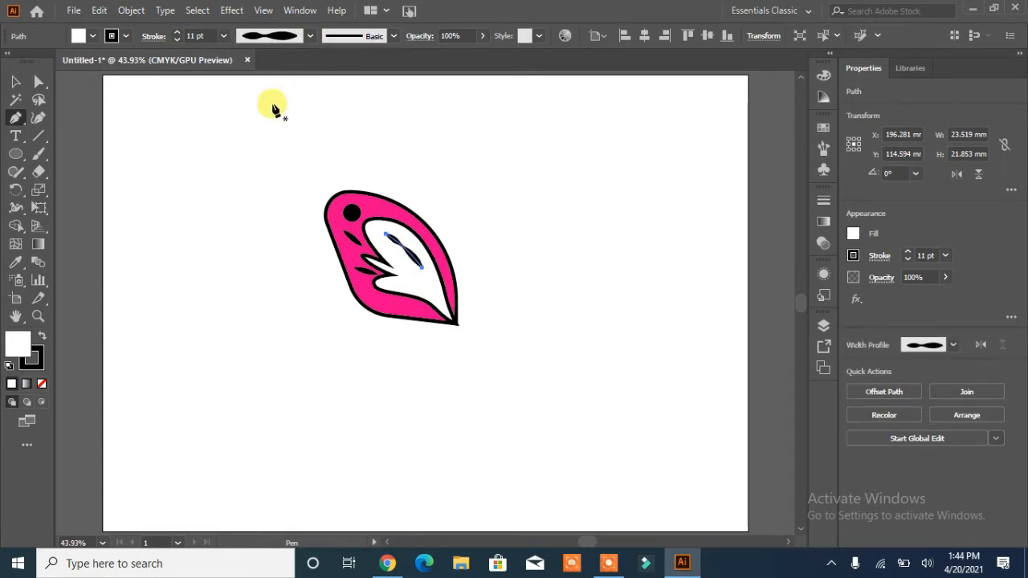
{"action": "left_click", "coordinate": [310, 36]}
{"action": "left_click", "coordinate": [276, 175]}
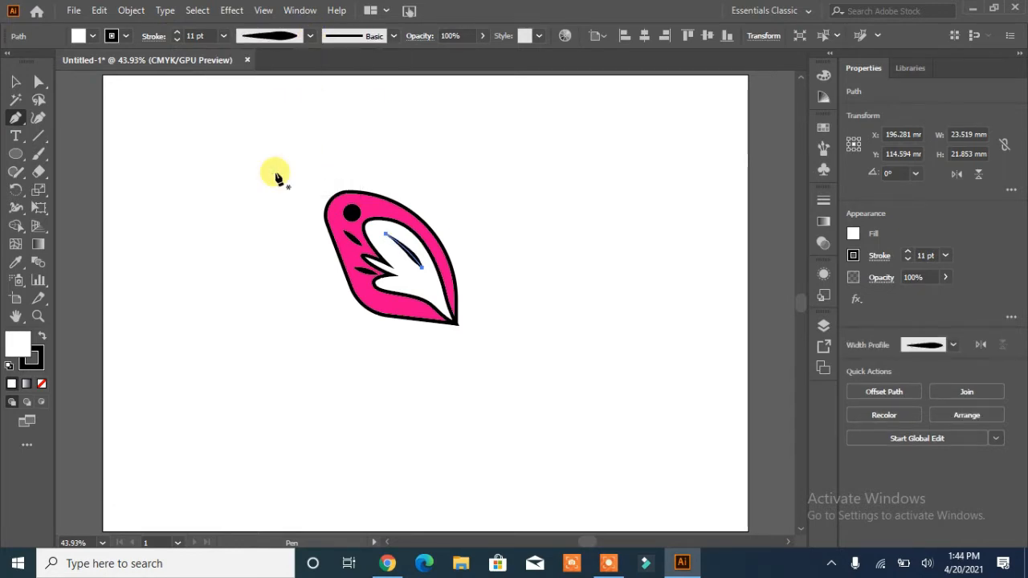
Step: Duplicate the curved mark twice as smaller, flatter copies in the white shape's lower lobes, and rotate the upper mark by 5.55°
{"action": "left_click", "coordinate": [310, 36]}
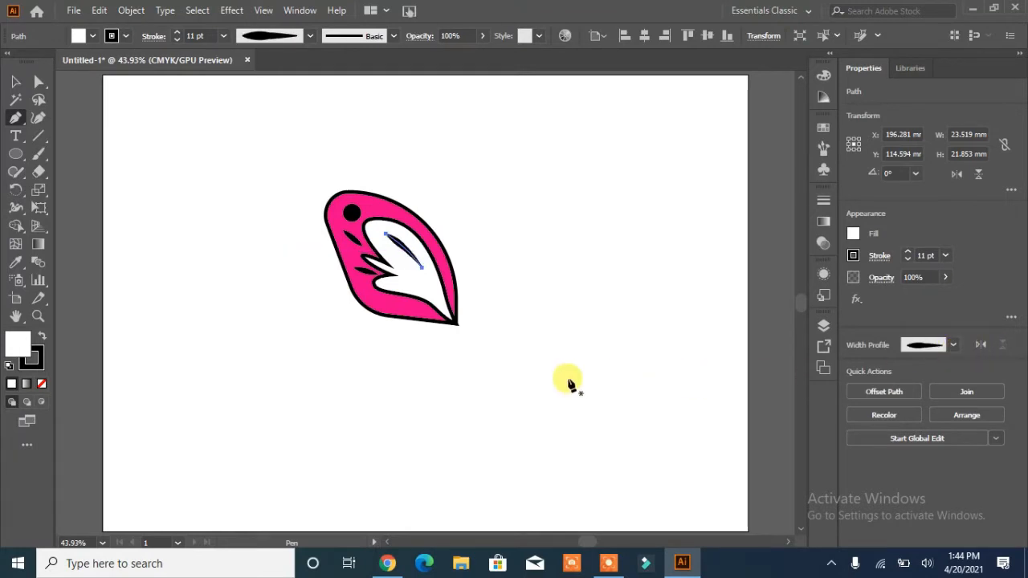
{"action": "left_click", "coordinate": [16, 81]}
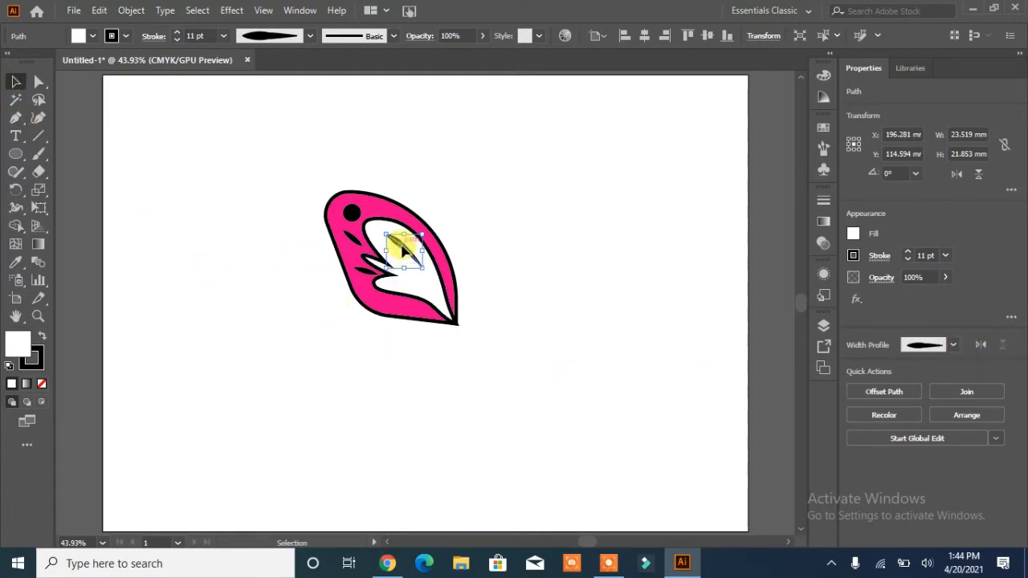
{"action": "mouse_move", "coordinate": [404, 249]}
{"action": "left_mouse_down"}
{"action": "mouse_move", "coordinate": [404, 275]}
{"action": "mouse_move", "coordinate": [399, 269]}
{"action": "mouse_move", "coordinate": [403, 259]}
{"action": "mouse_move", "coordinate": [409, 281]}
{"action": "mouse_move", "coordinate": [427, 285]}
{"action": "mouse_move", "coordinate": [409, 295]}
{"action": "mouse_move", "coordinate": [421, 271]}
{"action": "mouse_move", "coordinate": [410, 273]}
{"action": "left_mouse_up"}
{"action": "left_click", "coordinate": [403, 263]}
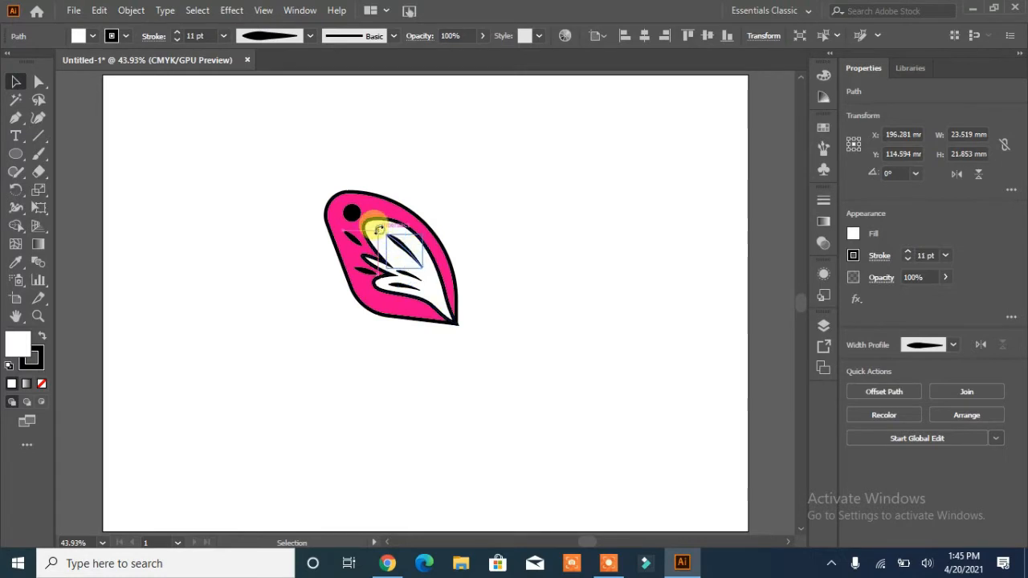
{"action": "left_click", "coordinate": [373, 235]}
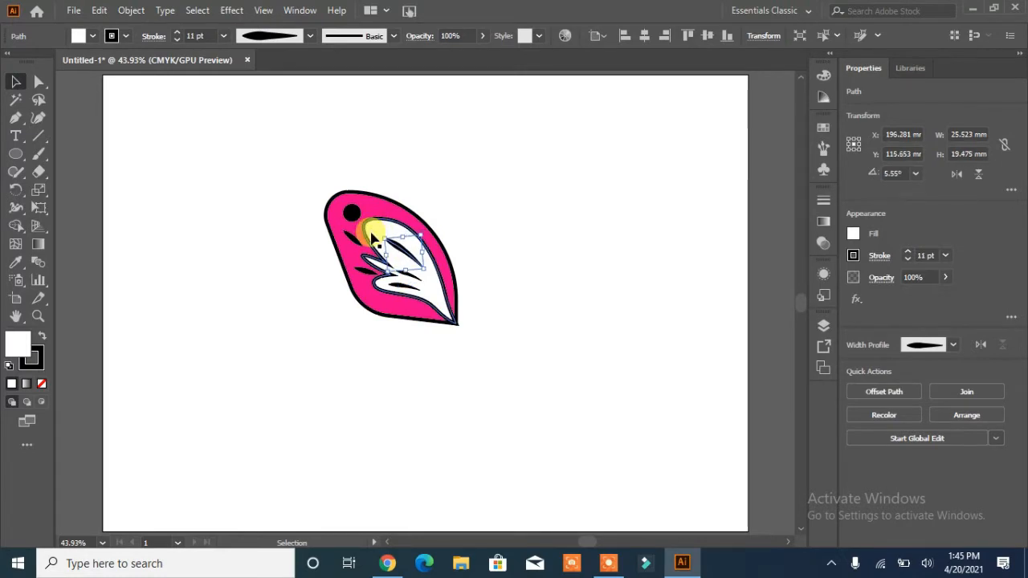
{"action": "left_click", "coordinate": [399, 380]}
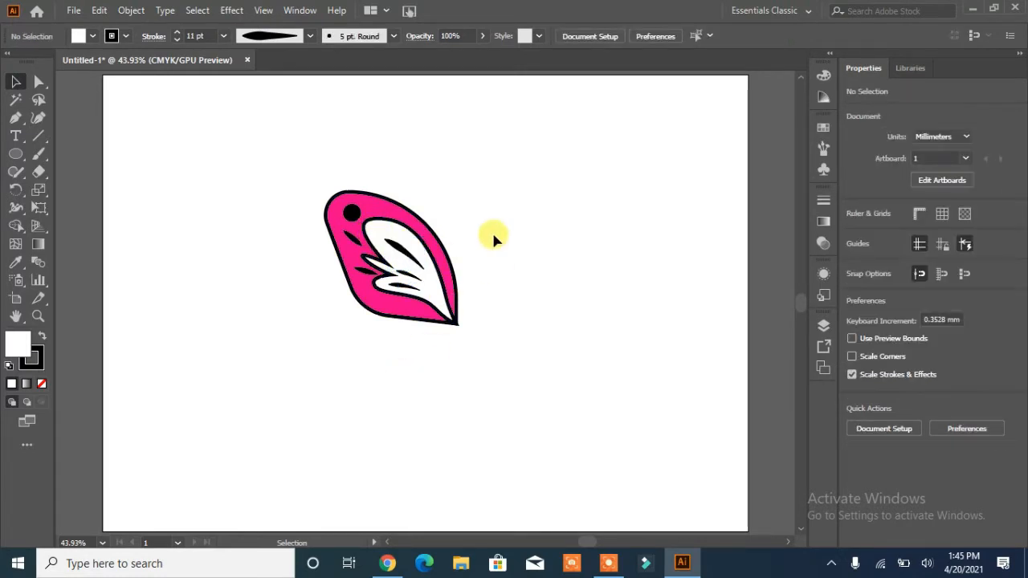
Step: Expand the appearance of the three black marks inside the white shape
{"action": "left_click", "coordinate": [405, 259]}
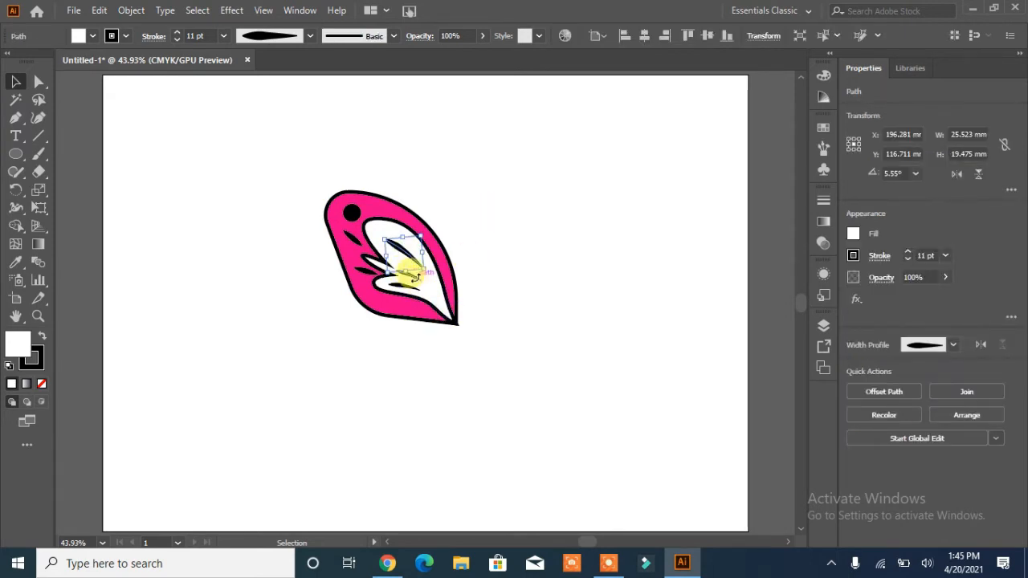
{"action": "left_click", "coordinate": [406, 283], "text": "shift"}
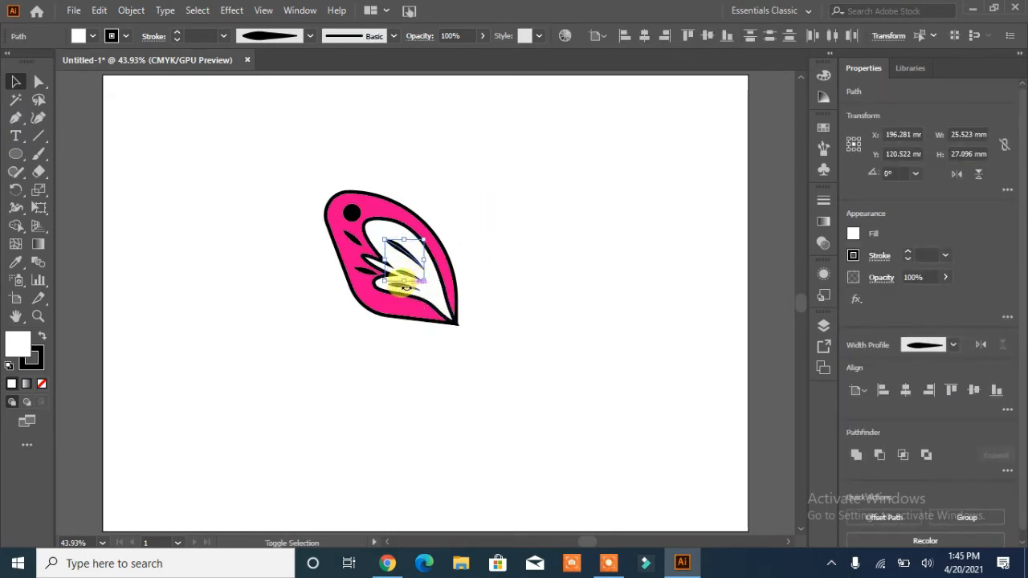
{"action": "left_click", "coordinate": [413, 288], "text": "shift"}
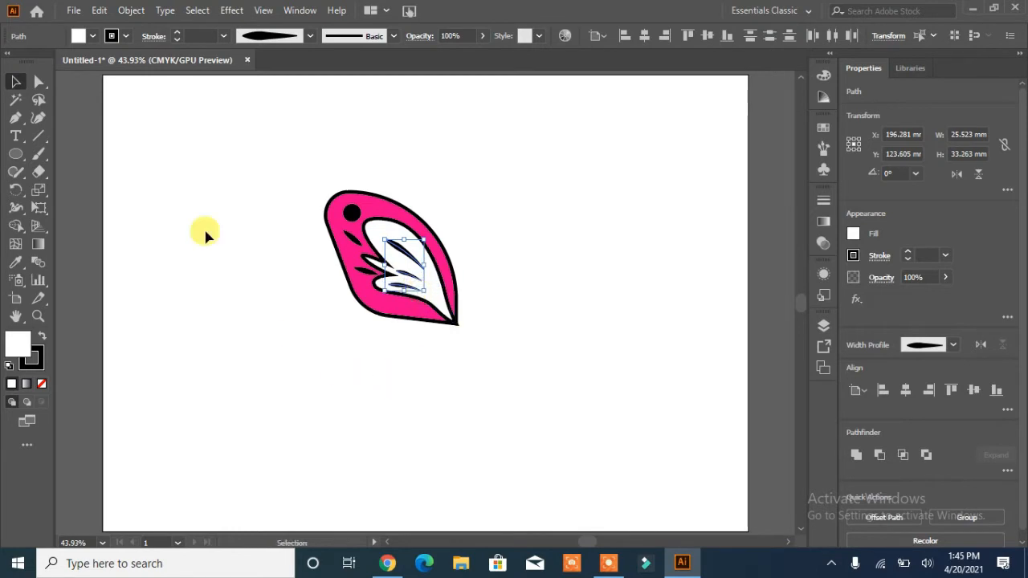
{"action": "left_click", "coordinate": [132, 11]}
{"action": "left_click", "coordinate": [216, 199]}
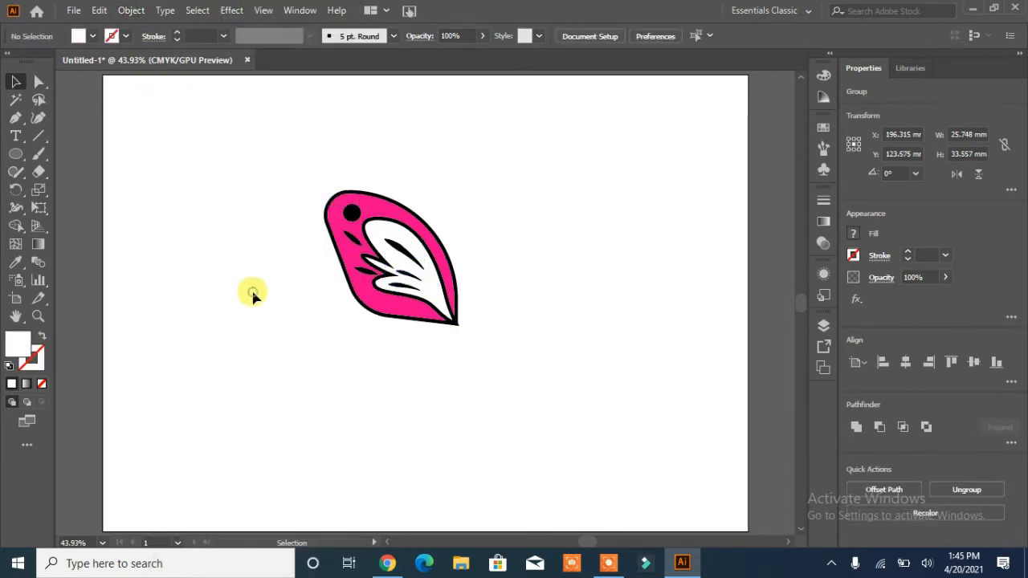
Step: Expand the appearance of the two tapered black marks in the pink area of the wing
{"action": "left_click", "coordinate": [358, 264]}
{"action": "left_click", "coordinate": [360, 266]}
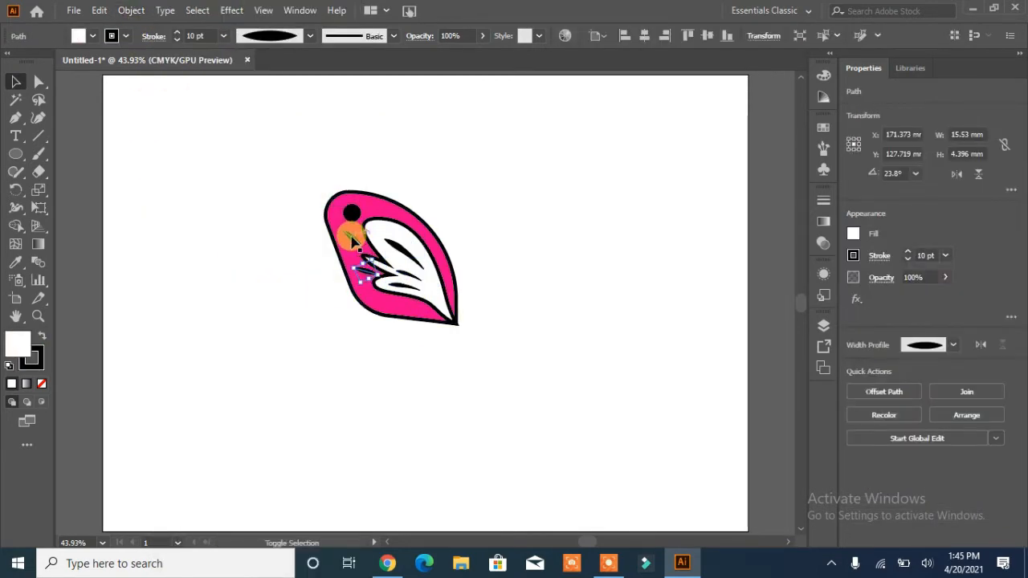
{"action": "left_click", "coordinate": [353, 241], "text": "shift"}
{"action": "left_click", "coordinate": [132, 10]}
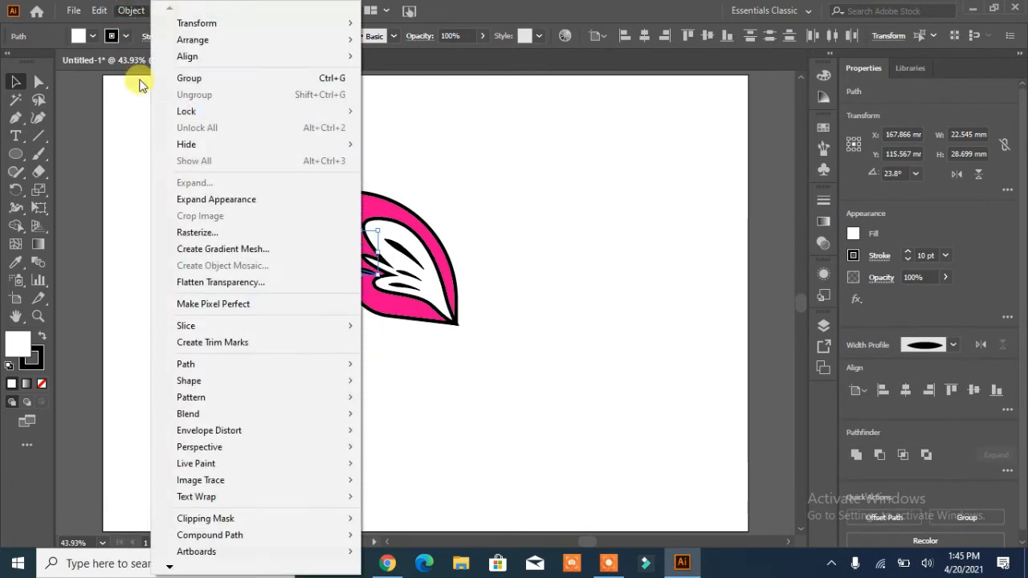
{"action": "left_click", "coordinate": [199, 201]}
{"action": "left_click", "coordinate": [223, 257]}
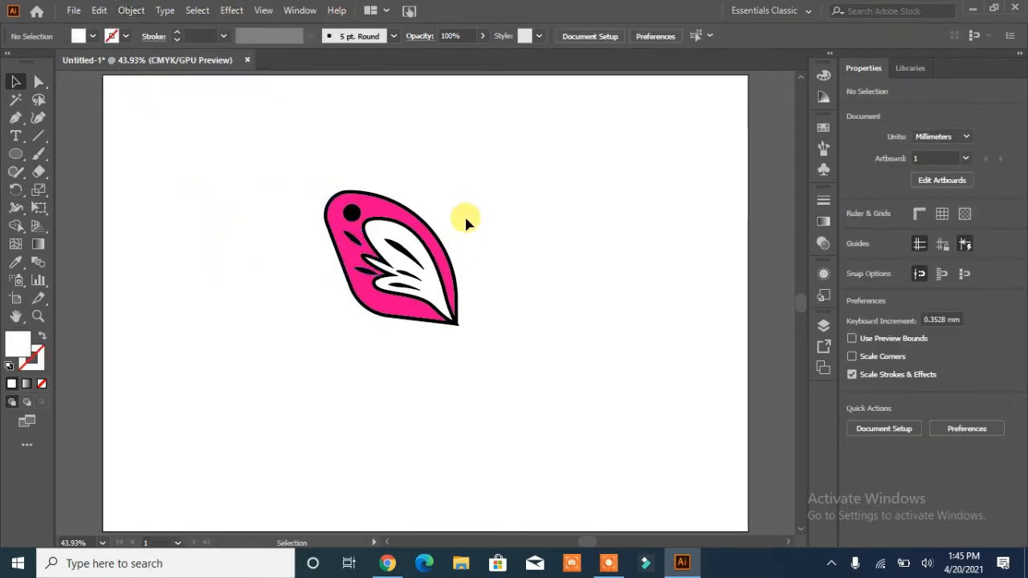
Step: Remove the black stroke from both the pink wing shape and the white inner shape
{"action": "left_click", "coordinate": [450, 274]}
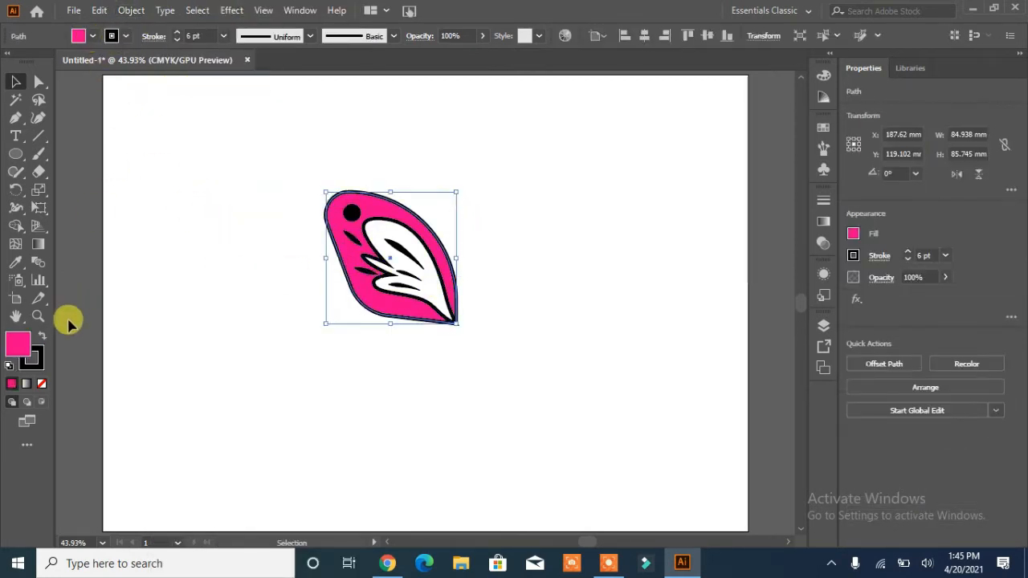
{"action": "left_click", "coordinate": [37, 359]}
{"action": "left_click", "coordinate": [41, 383]}
{"action": "left_click", "coordinate": [226, 339]}
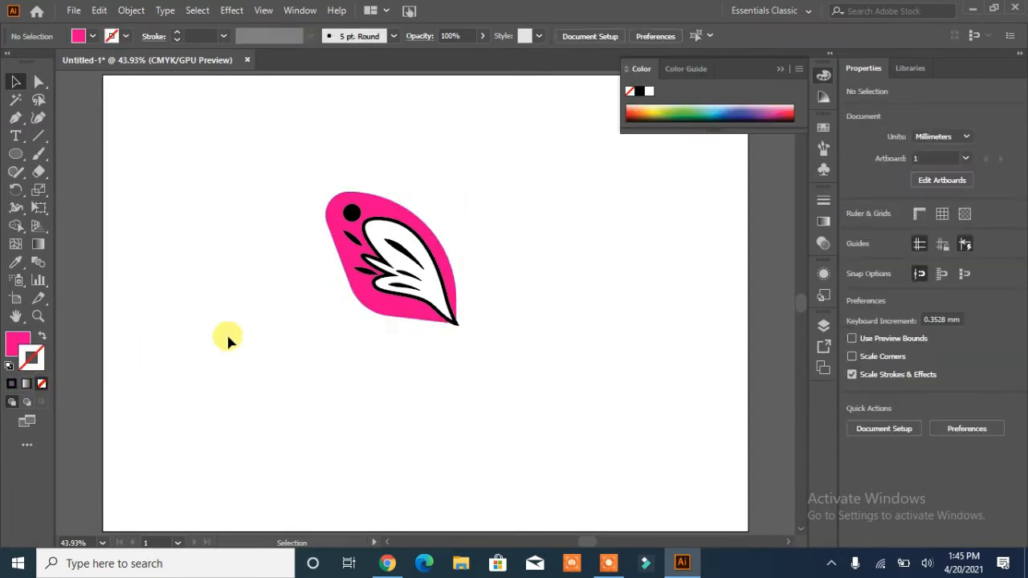
{"action": "left_click", "coordinate": [390, 287]}
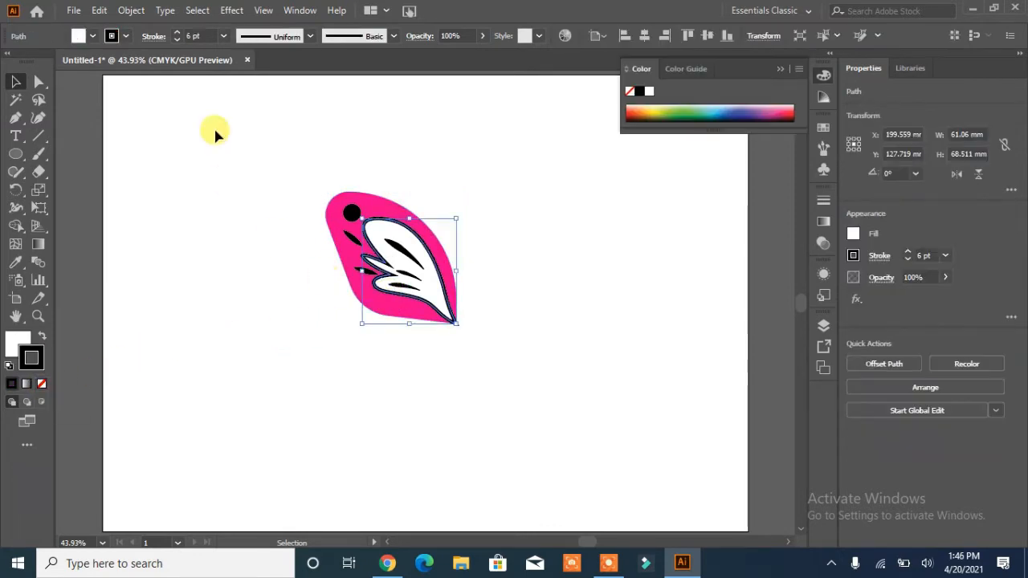
{"action": "left_click", "coordinate": [41, 383]}
{"action": "left_click", "coordinate": [179, 377]}
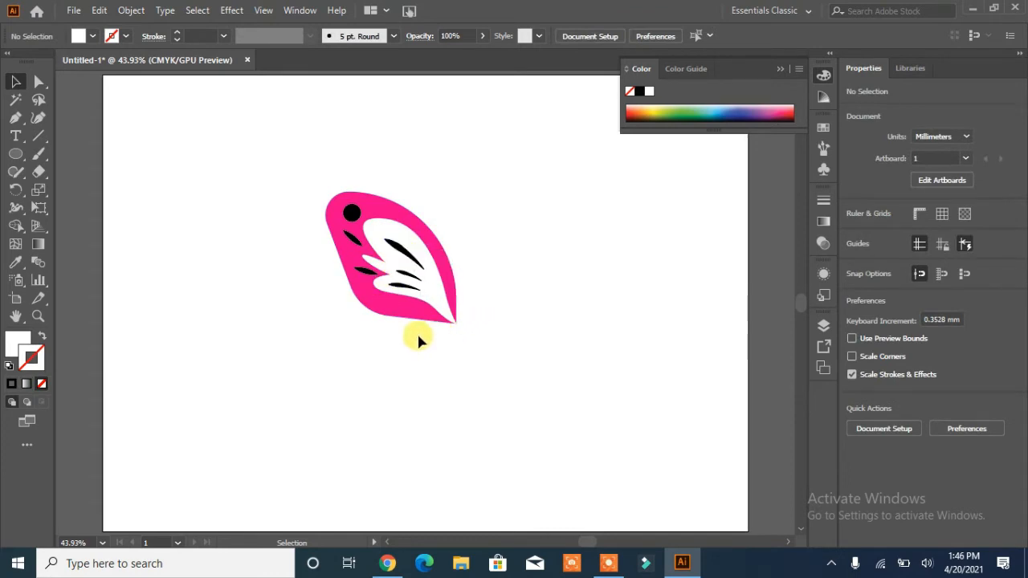
Step: Draw a closed, rounded lower wing with the Pen tool, starting and ending at the upper wing's pointed tip
{"action": "left_click", "coordinate": [13, 120]}
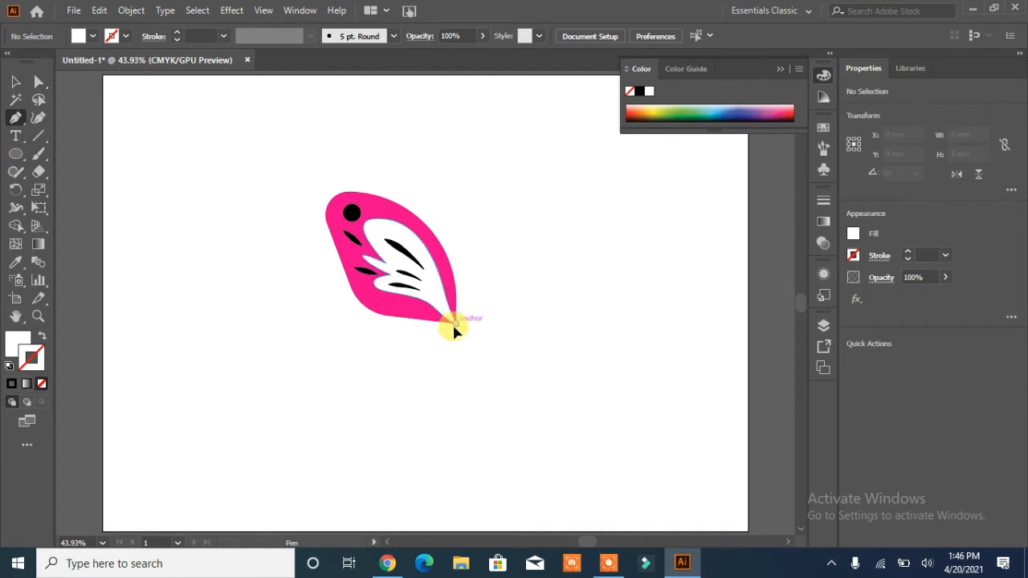
{"action": "left_click", "coordinate": [455, 323]}
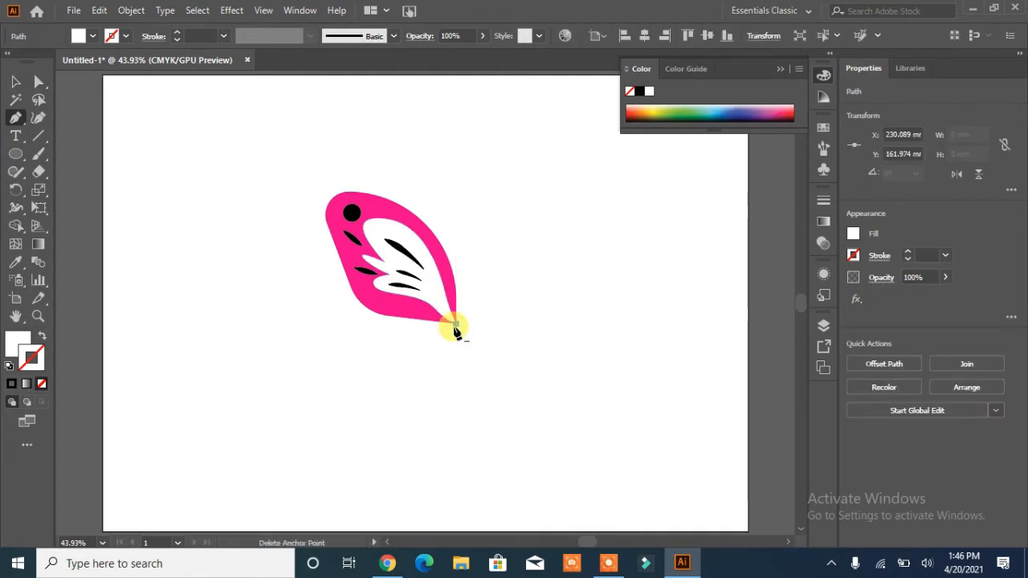
{"action": "left_click", "coordinate": [384, 328]}
{"action": "left_click_drag", "start_coordinate": [365, 338], "coordinate": [366, 340]}
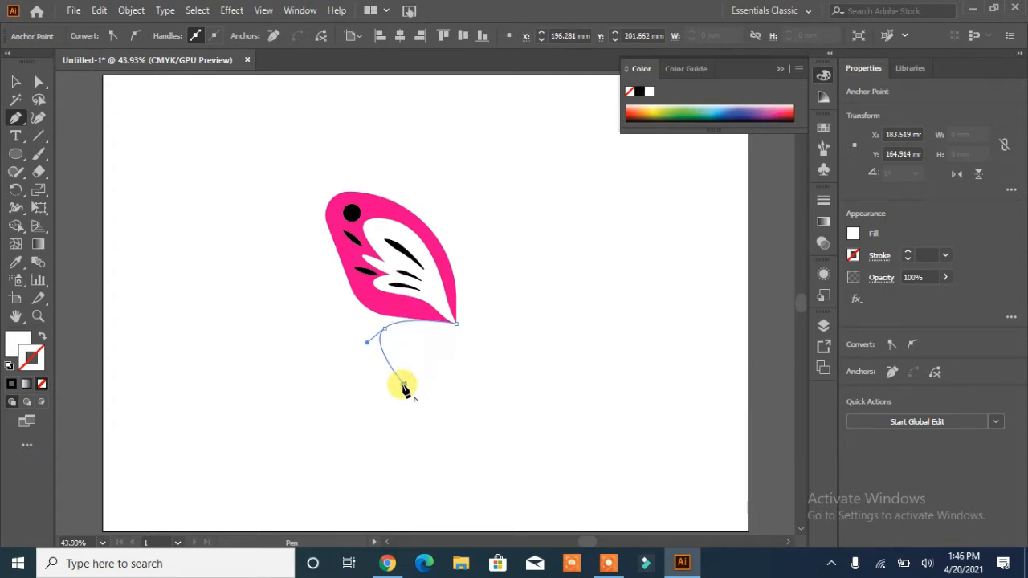
{"action": "left_click_drag", "start_coordinate": [404, 385], "coordinate": [440, 387]}
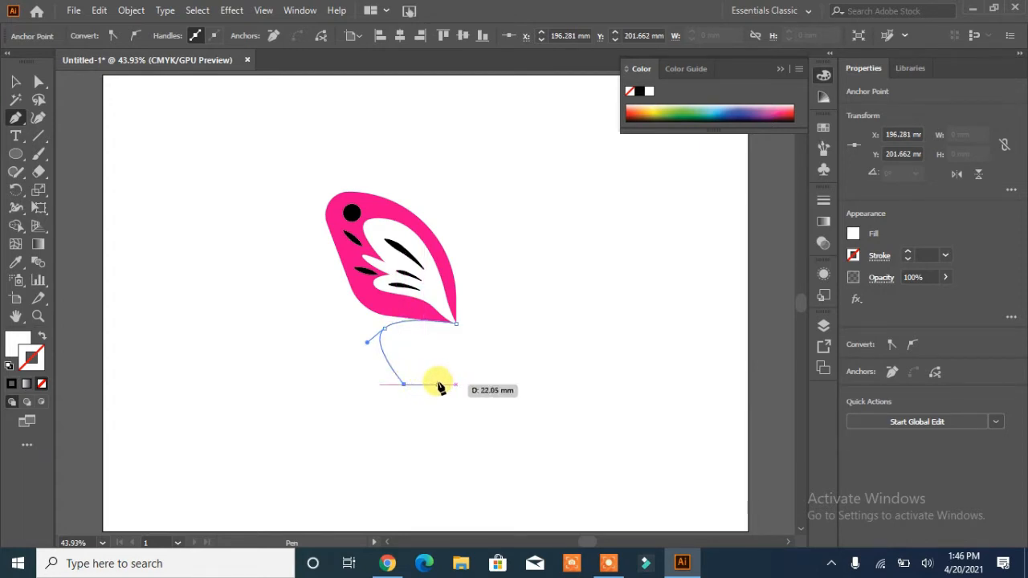
{"action": "left_click_drag", "start_coordinate": [455, 325], "coordinate": [462, 346]}
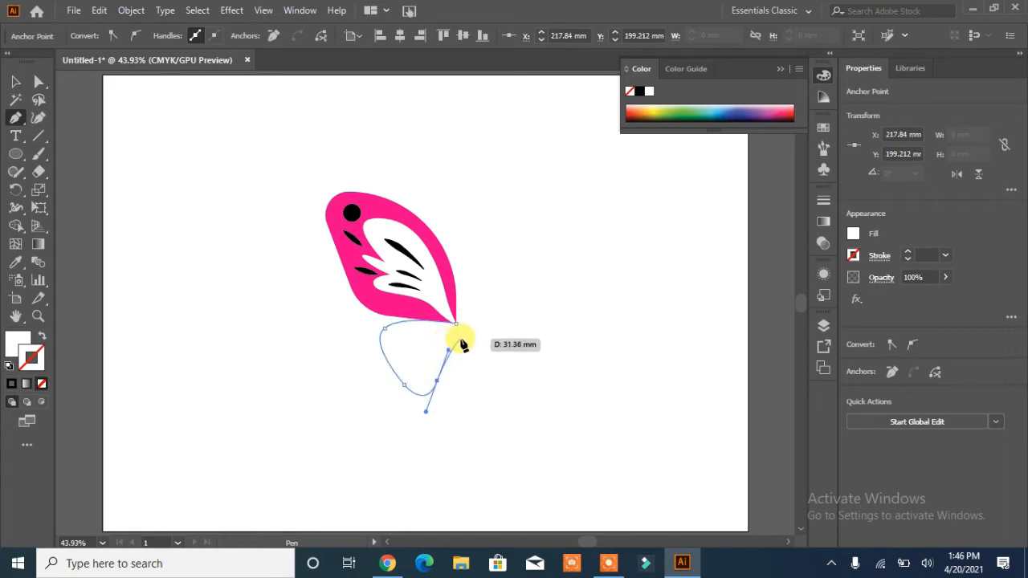
{"action": "left_click", "coordinate": [457, 339]}
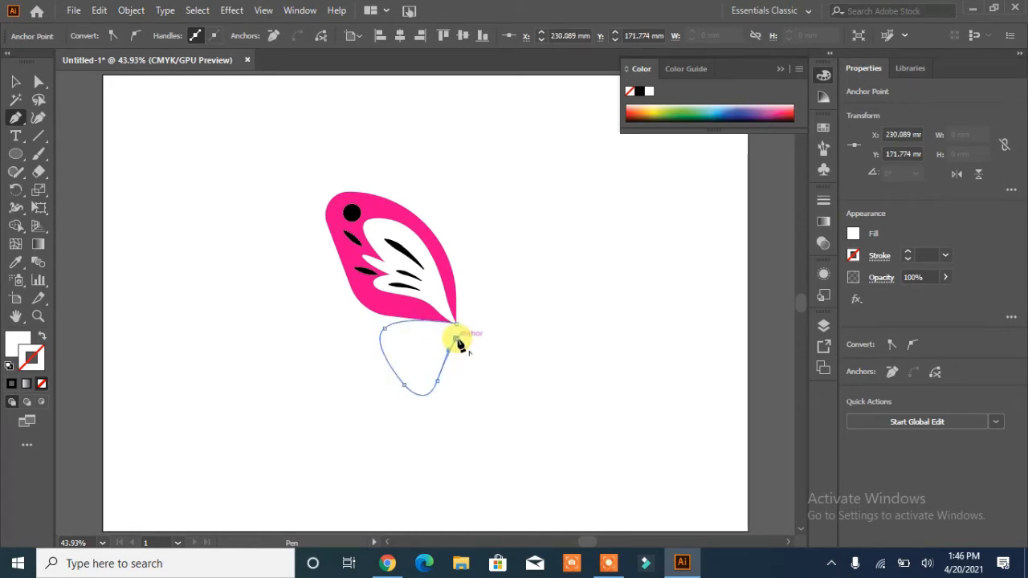
{"action": "left_click", "coordinate": [456, 324]}
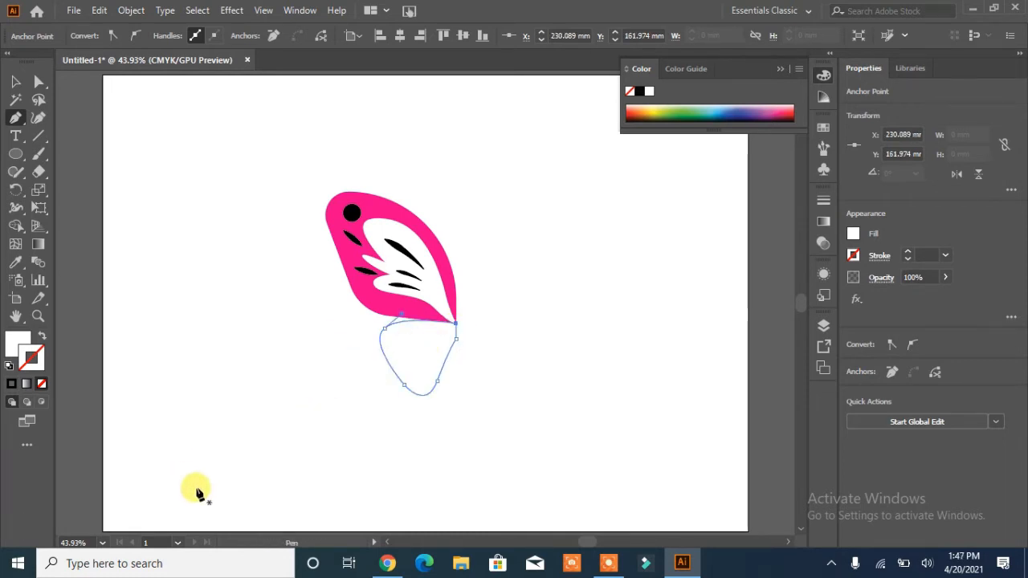
Step: Fill the lower wing with the pink sampled from the upper wing using the Eyedropper
{"action": "left_click", "coordinate": [15, 82]}
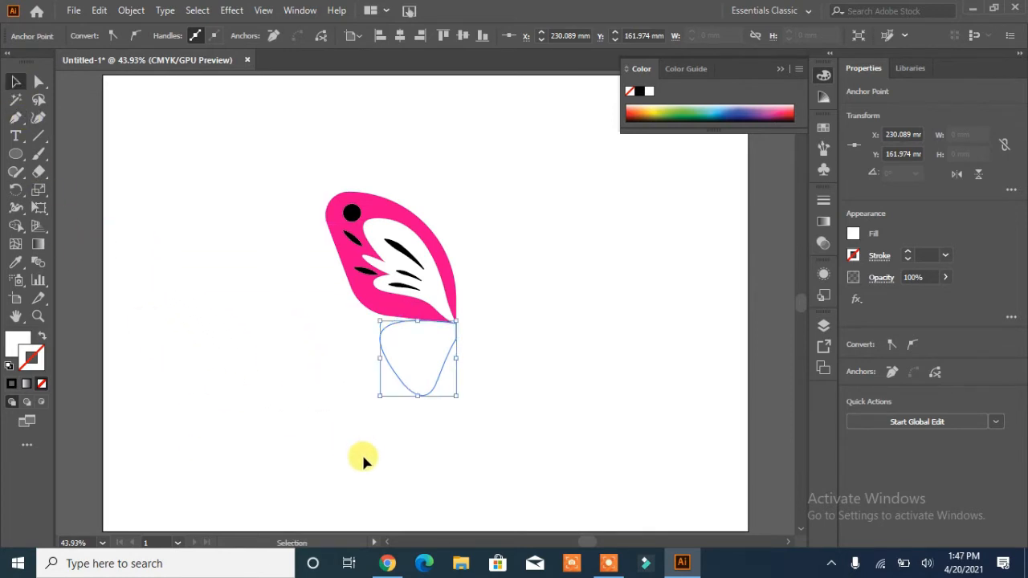
{"action": "left_click", "coordinate": [16, 262]}
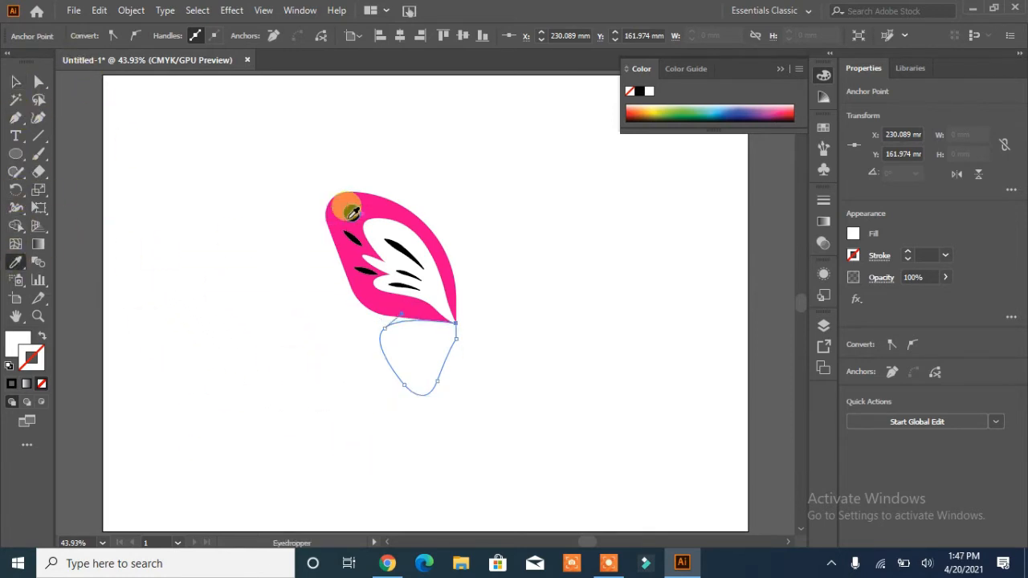
{"action": "left_click", "coordinate": [348, 210]}
{"action": "left_click", "coordinate": [15, 81]}
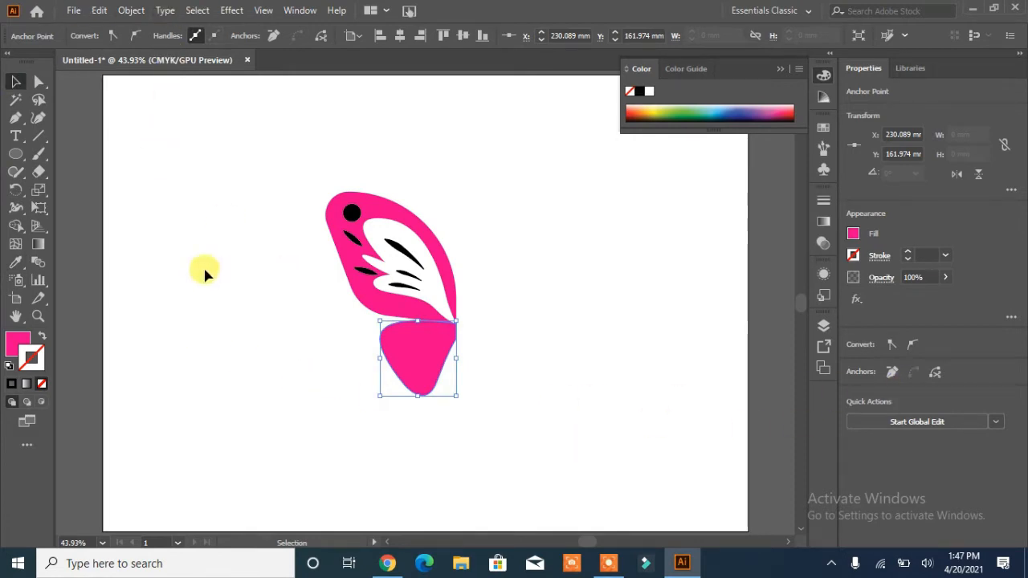
Step: Draw a closed curved inner shape within the lower wing using the Pen tool and fill it with #f4edf2
{"action": "left_click", "coordinate": [15, 119]}
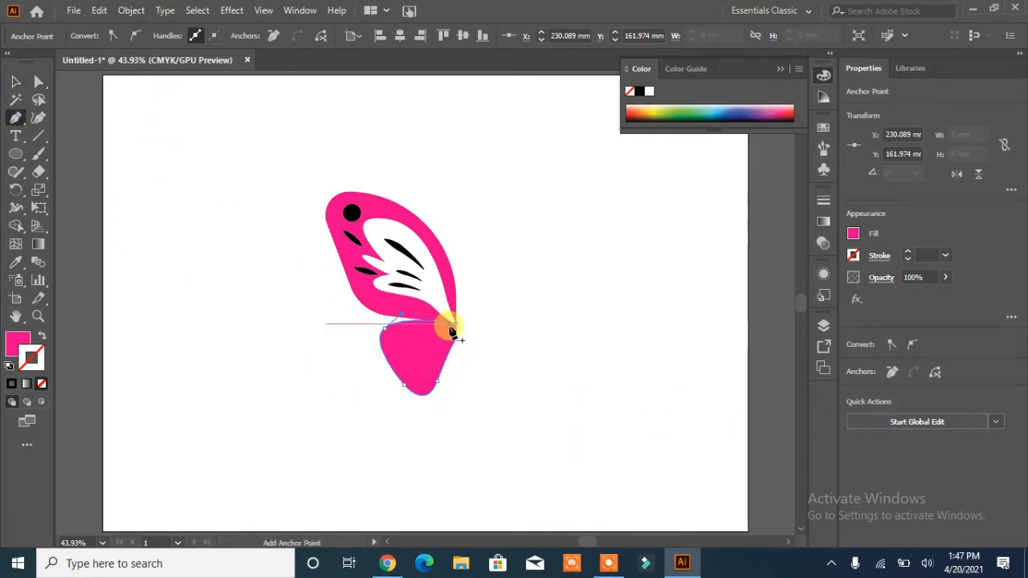
{"action": "mouse_move", "coordinate": [452, 331]}
{"action": "left_mouse_down"}
{"action": "mouse_move", "coordinate": [434, 329]}
{"action": "mouse_move", "coordinate": [413, 339]}
{"action": "mouse_move", "coordinate": [452, 333]}
{"action": "mouse_move", "coordinate": [407, 349]}
{"action": "mouse_move", "coordinate": [426, 386]}
{"action": "mouse_move", "coordinate": [442, 348]}
{"action": "mouse_move", "coordinate": [466, 336]}
{"action": "mouse_move", "coordinate": [449, 331]}
{"action": "left_mouse_up"}
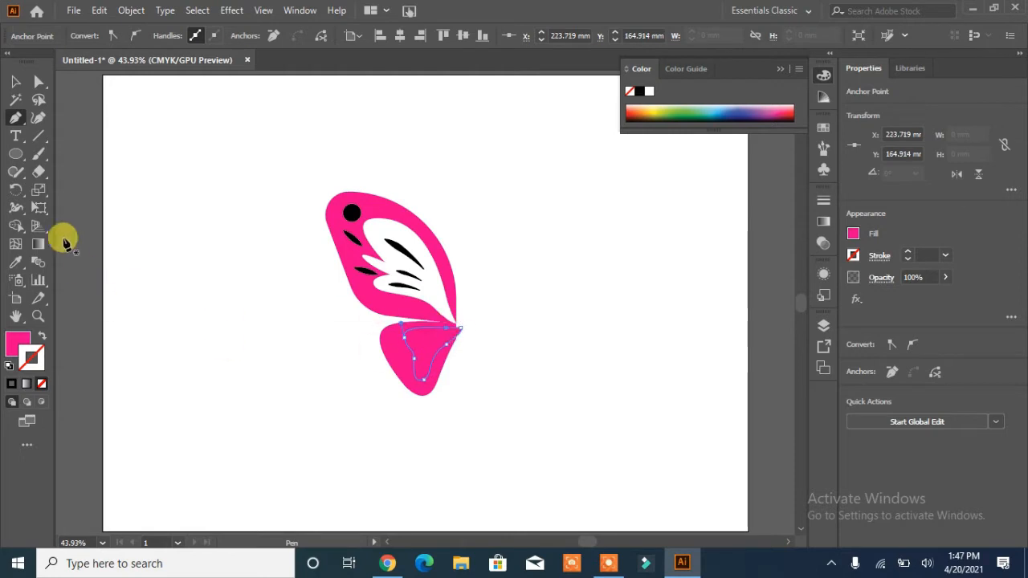
{"action": "left_click", "coordinate": [40, 335]}
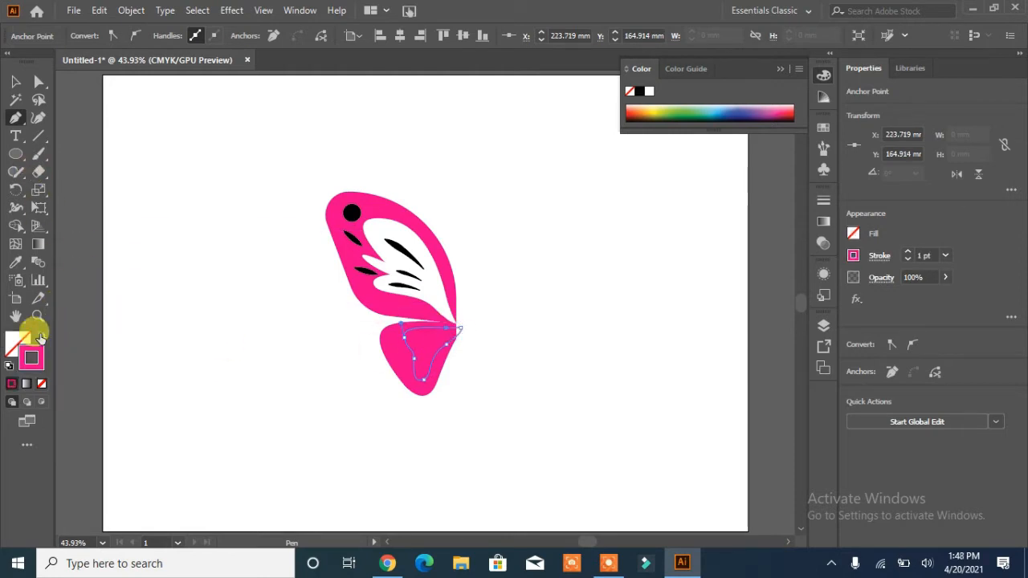
{"action": "left_click", "coordinate": [39, 335]}
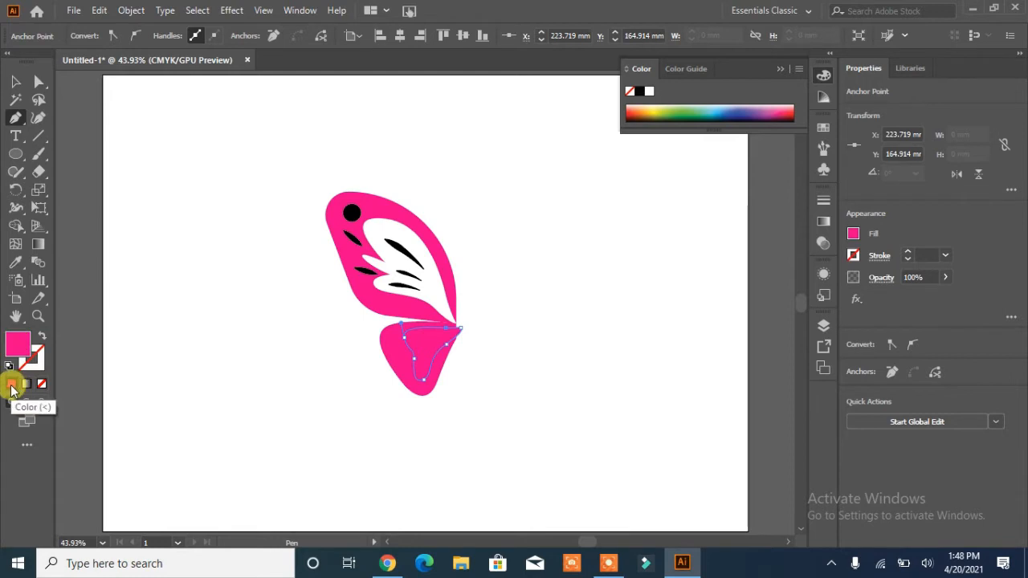
{"action": "double_click", "coordinate": [18, 343]}
{"action": "left_click", "coordinate": [603, 142]}
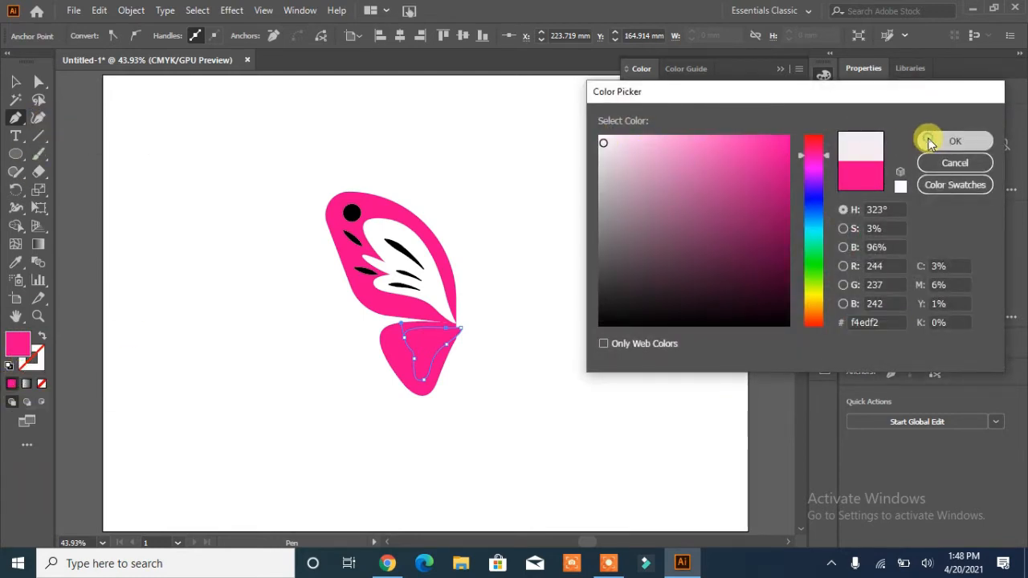
{"action": "left_click", "coordinate": [955, 141]}
{"action": "left_click", "coordinate": [16, 83]}
{"action": "left_click", "coordinate": [272, 305]}
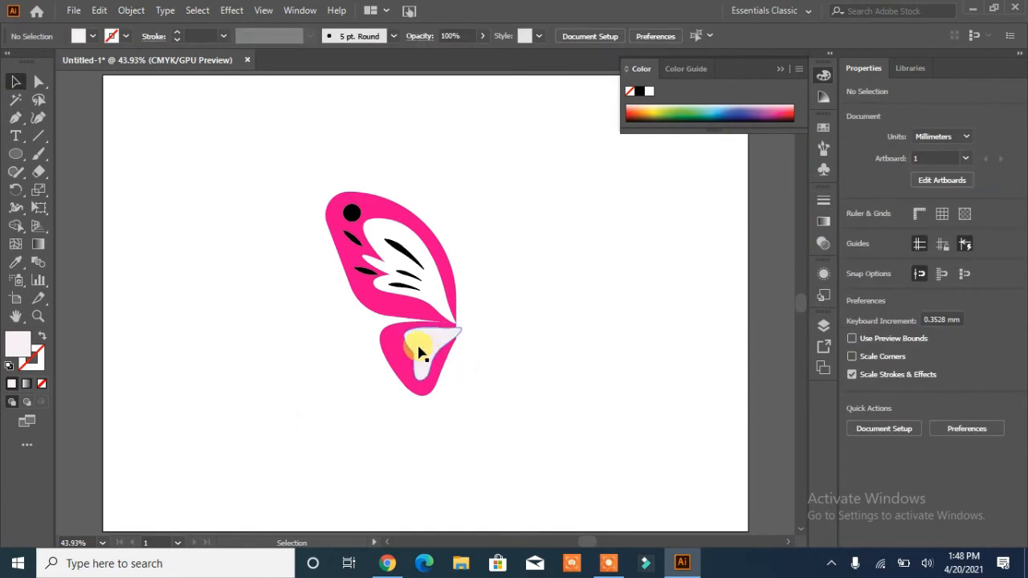
Step: Resize and rotate the pale inner shape to about 56 by 45 mm at 8.84° so it fills the lower wing
{"action": "left_click", "coordinate": [426, 347]}
{"action": "mouse_move", "coordinate": [404, 354]}
{"action": "left_mouse_down"}
{"action": "mouse_move", "coordinate": [390, 351]}
{"action": "mouse_move", "coordinate": [397, 357]}
{"action": "left_mouse_up"}
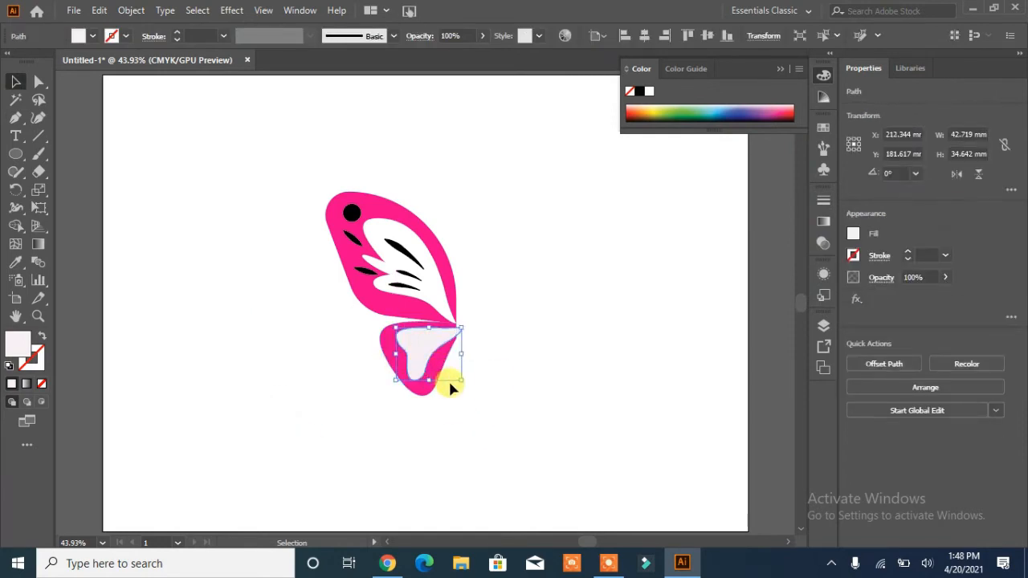
{"action": "mouse_move", "coordinate": [469, 380]}
{"action": "left_mouse_down"}
{"action": "mouse_move", "coordinate": [461, 368]}
{"action": "mouse_move", "coordinate": [471, 386]}
{"action": "left_mouse_up"}
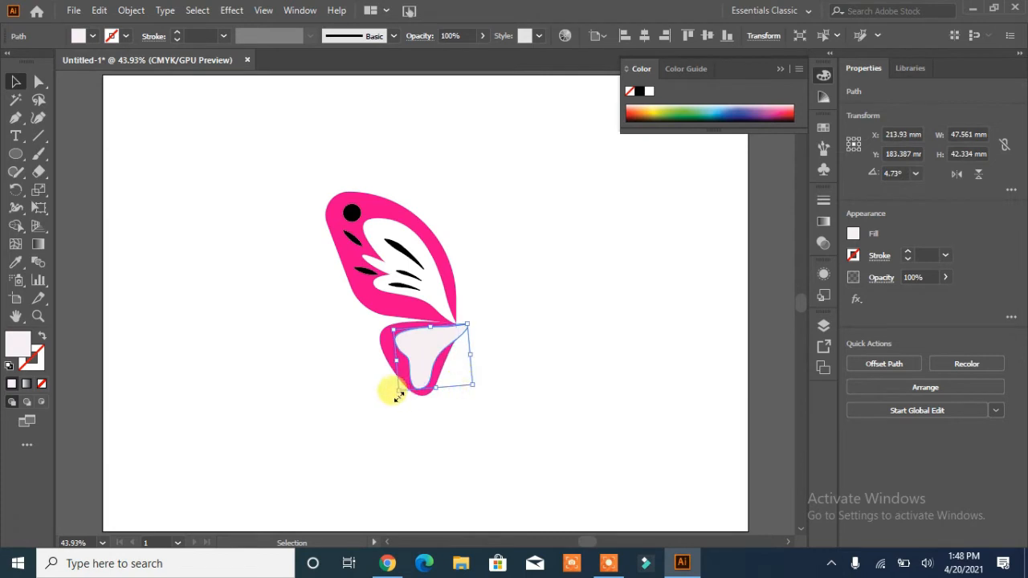
{"action": "mouse_move", "coordinate": [398, 397]}
{"action": "left_mouse_down"}
{"action": "mouse_move", "coordinate": [394, 385]}
{"action": "mouse_move", "coordinate": [404, 388]}
{"action": "left_mouse_up"}
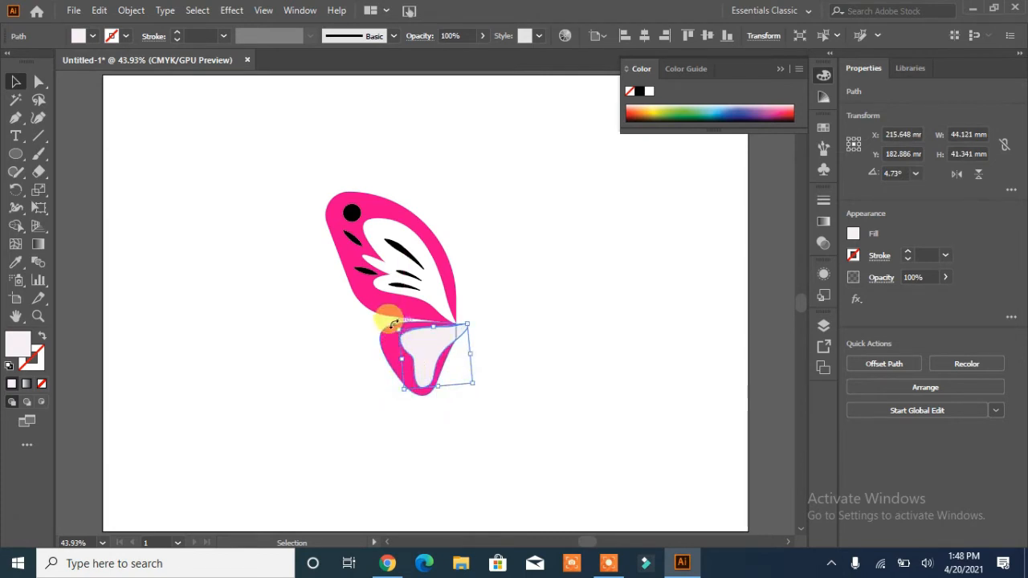
{"action": "left_click_drag", "start_coordinate": [393, 325], "coordinate": [415, 354]}
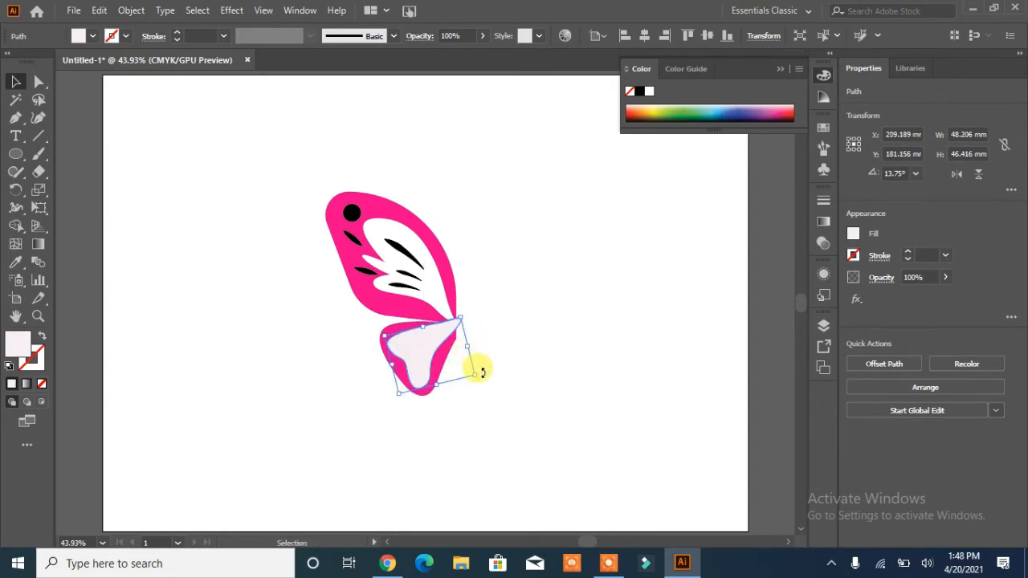
{"action": "left_click_drag", "start_coordinate": [482, 371], "coordinate": [491, 386]}
{"action": "left_click_drag", "start_coordinate": [467, 352], "coordinate": [481, 355]}
{"action": "left_click", "coordinate": [438, 421]}
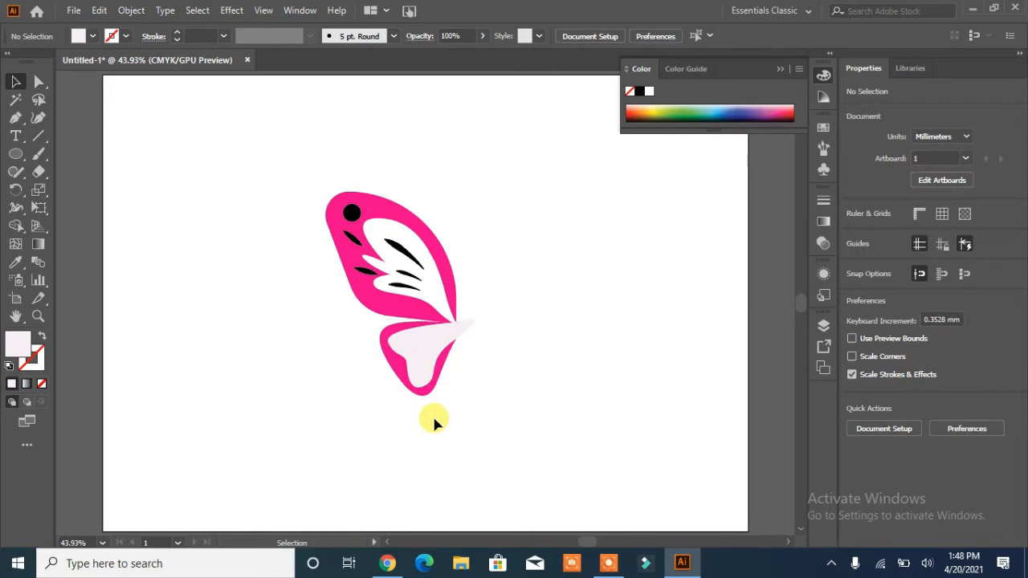
Step: Draw a circle about 8.75 mm wide in the upper part of the lower wing's pale shape and fill it black
{"action": "key", "text": "l"}
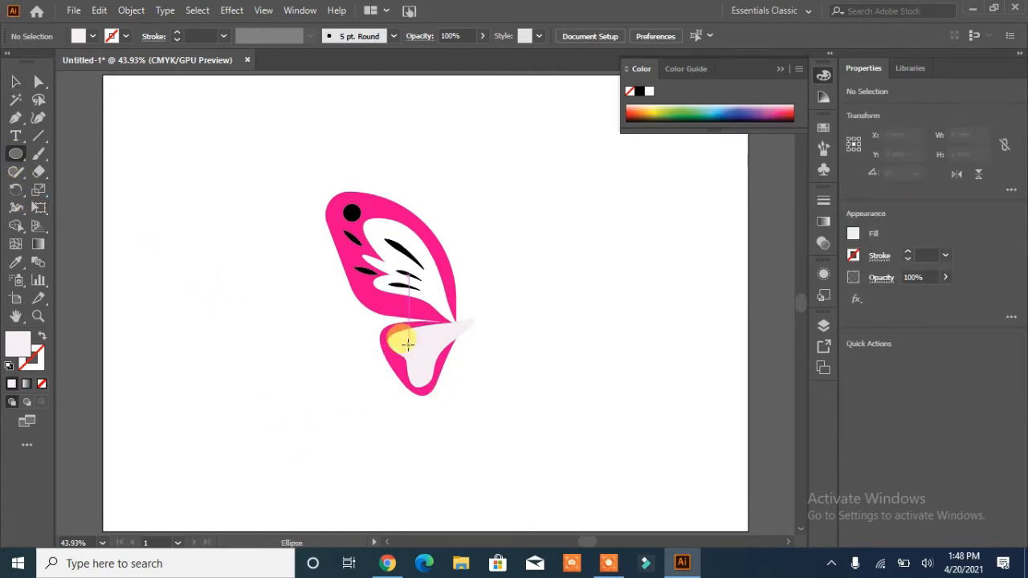
{"action": "mouse_move", "coordinate": [406, 339]}
{"action": "left_mouse_down"}
{"action": "mouse_move", "coordinate": [416, 356]}
{"action": "mouse_move", "coordinate": [409, 349]}
{"action": "left_mouse_up"}
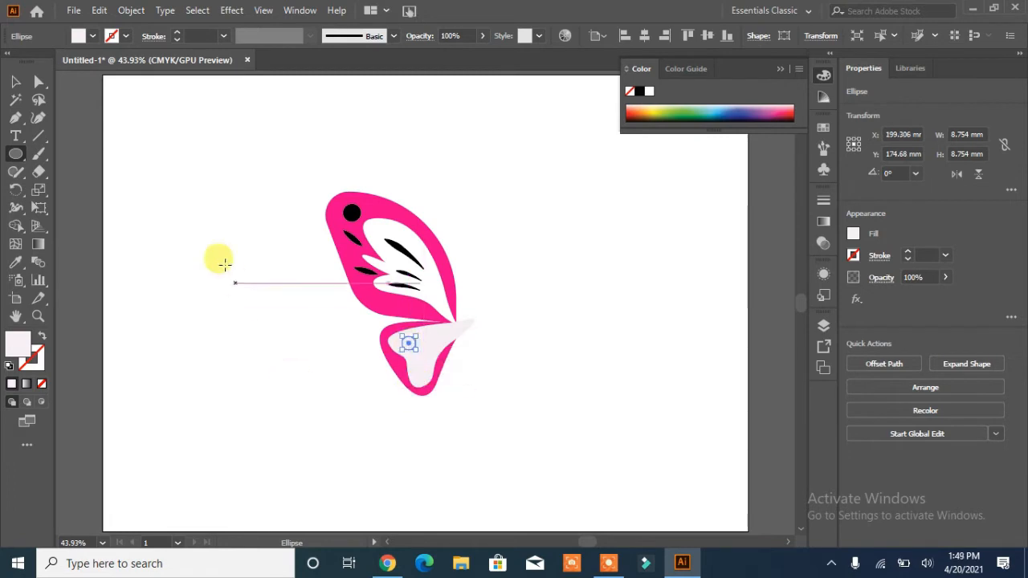
{"action": "left_click", "coordinate": [78, 36]}
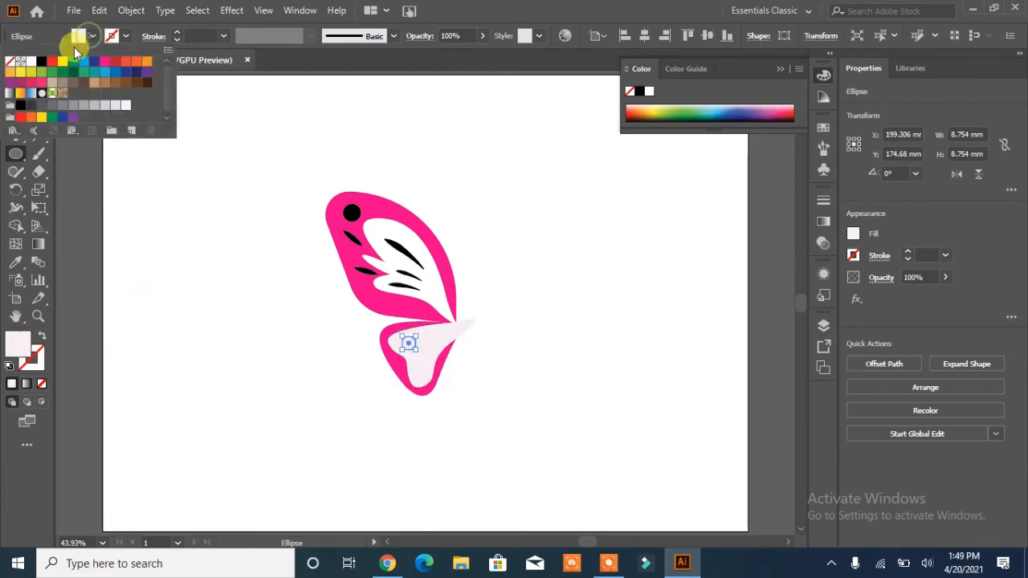
{"action": "left_click", "coordinate": [41, 61]}
Step: Add a second black circle below the first inside the pale shape and scale it down to about 6.87 mm
{"action": "left_click", "coordinate": [178, 270]}
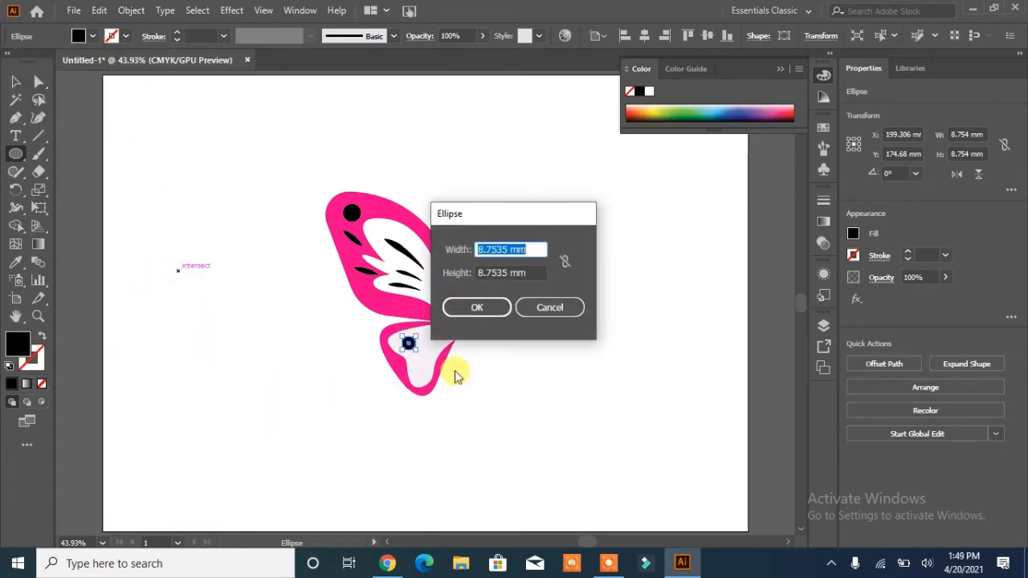
{"action": "left_click", "coordinate": [489, 310]}
{"action": "left_click_drag", "start_coordinate": [186, 281], "coordinate": [418, 367]}
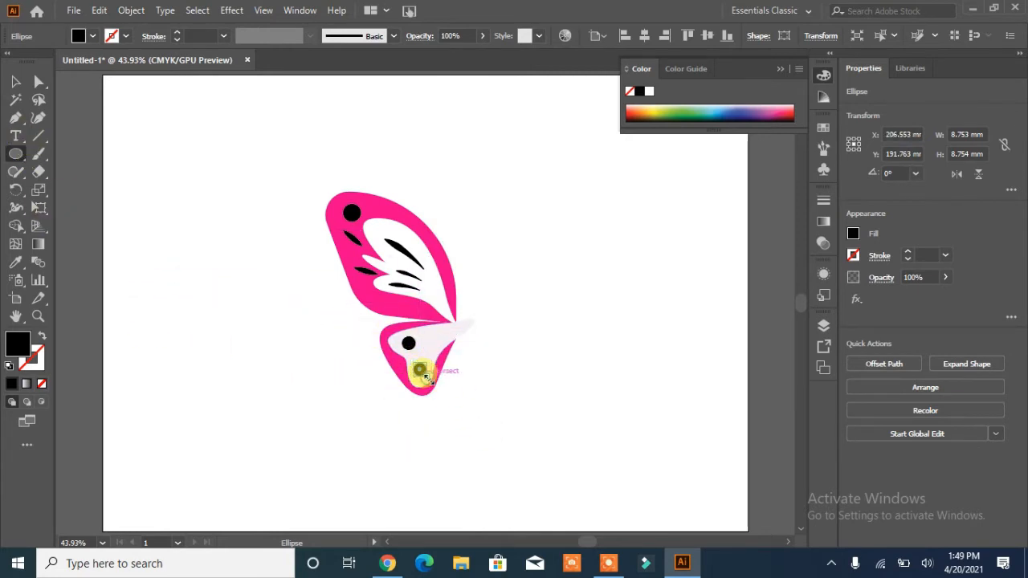
{"action": "left_click_drag", "start_coordinate": [421, 371], "coordinate": [419, 369]}
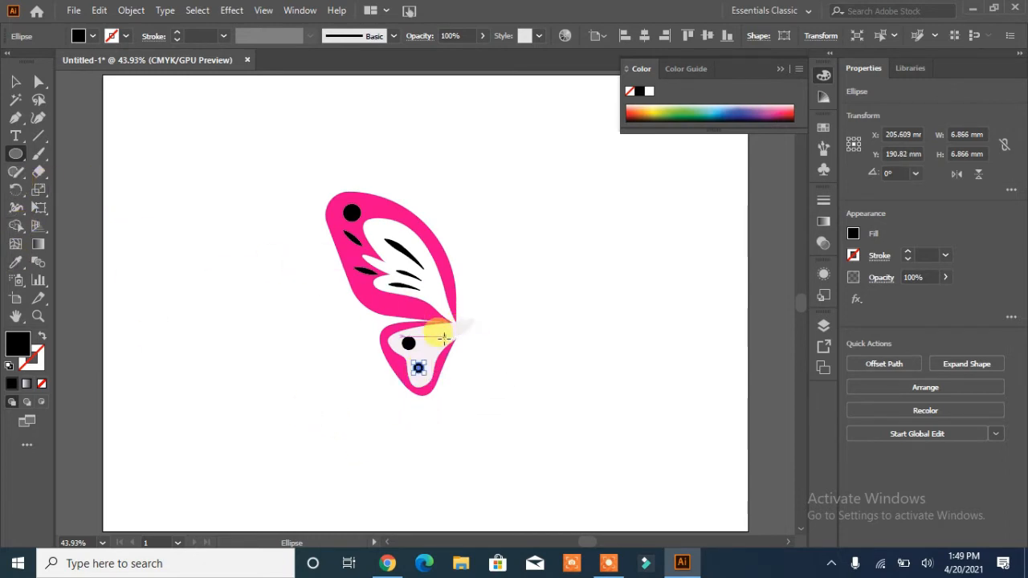
Step: Draw two short curved paths beside the circles with the Pen tool, about 14.5 by 5.5 mm and 11.8 by 15.1 mm
{"action": "left_click", "coordinate": [16, 118]}
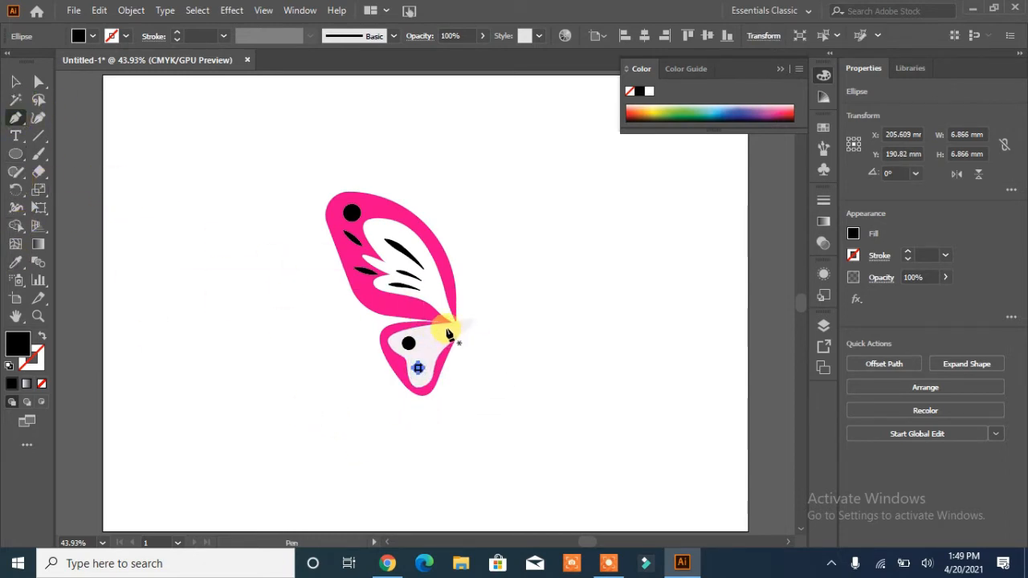
{"action": "left_click", "coordinate": [445, 331]}
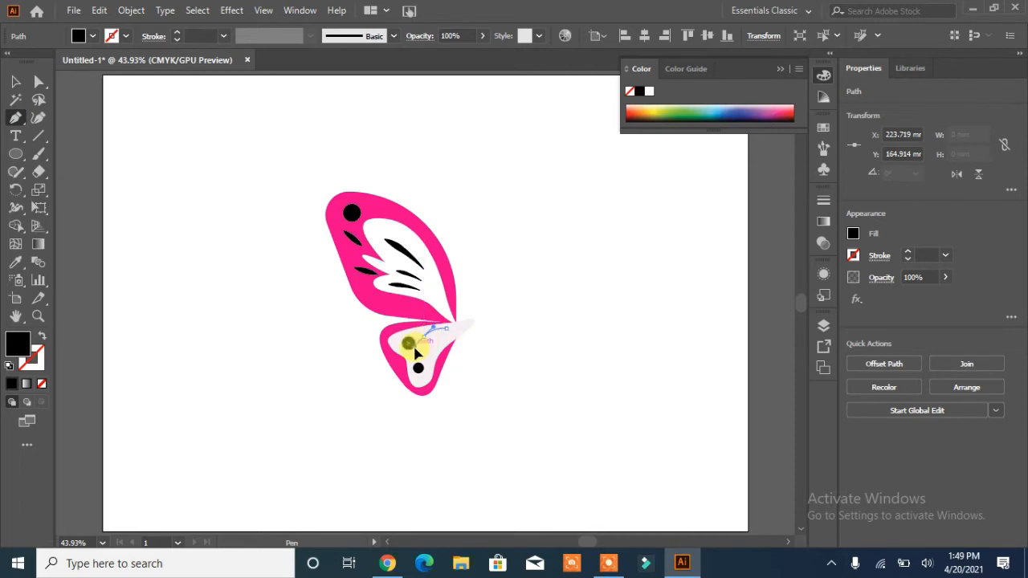
{"action": "left_click_drag", "start_coordinate": [420, 343], "coordinate": [485, 351]}
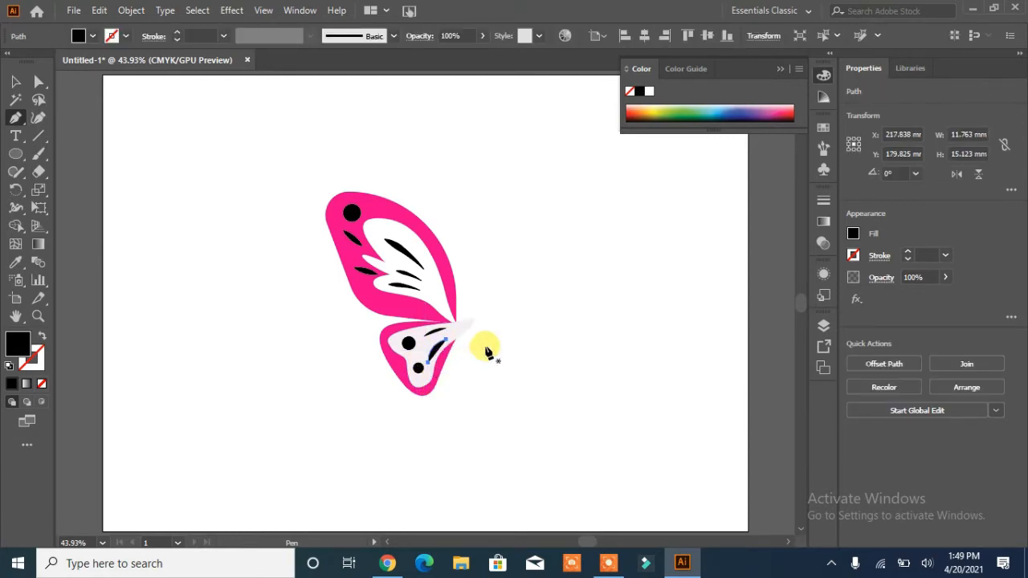
Step: Turn the lower curved mark into an unfilled black 7 pt stroke with the width profile tapering to a long thin end
{"action": "left_click", "coordinate": [41, 336]}
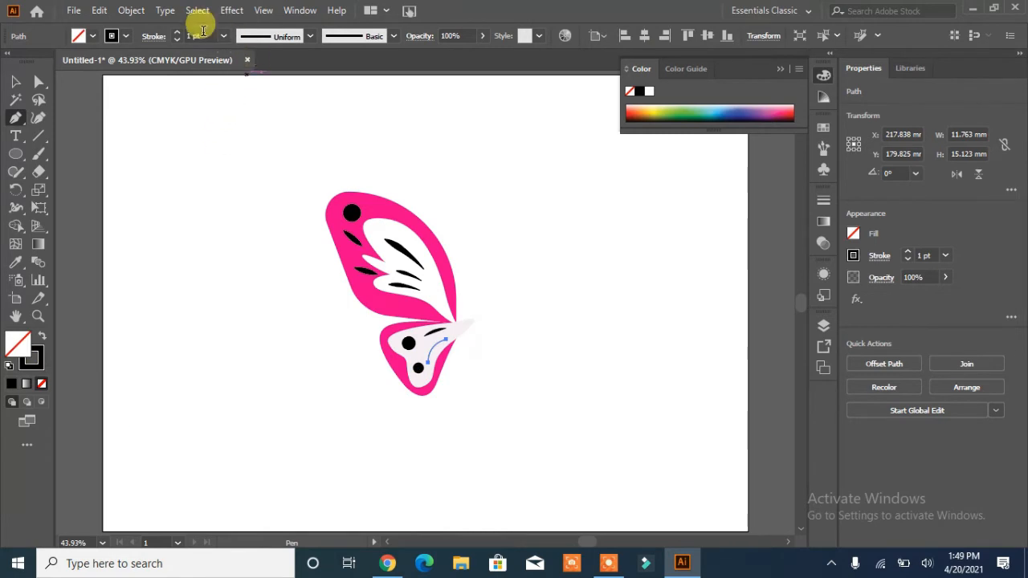
{"action": "left_click", "coordinate": [177, 32]}
{"action": "left_click", "coordinate": [309, 36]}
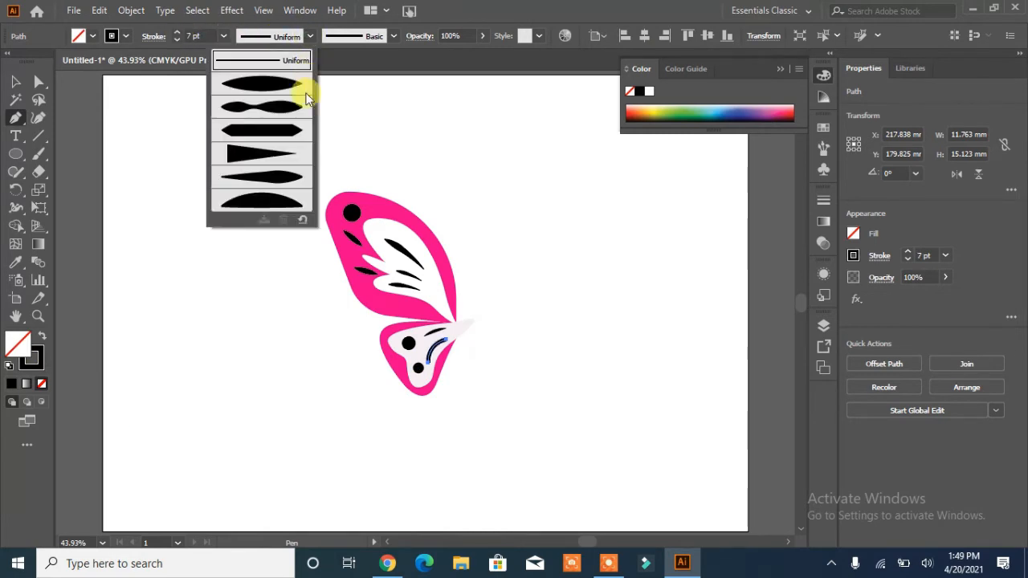
{"action": "left_click", "coordinate": [275, 179]}
{"action": "left_click", "coordinate": [15, 81]}
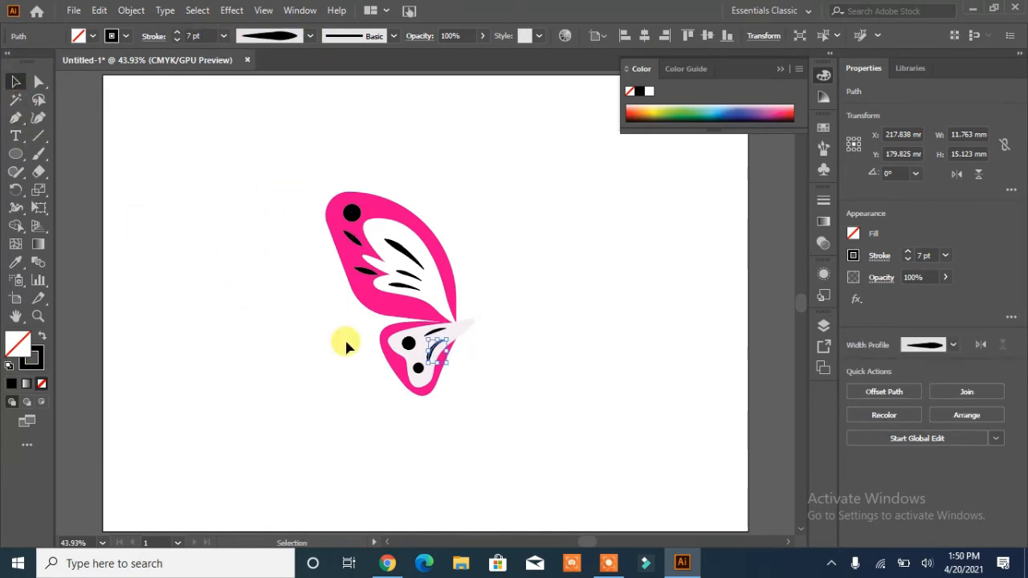
Step: Give the upper curved mark in the lower wing no fill, a black 7 pt stroke and the same tapered width profile
{"action": "left_click", "coordinate": [432, 331]}
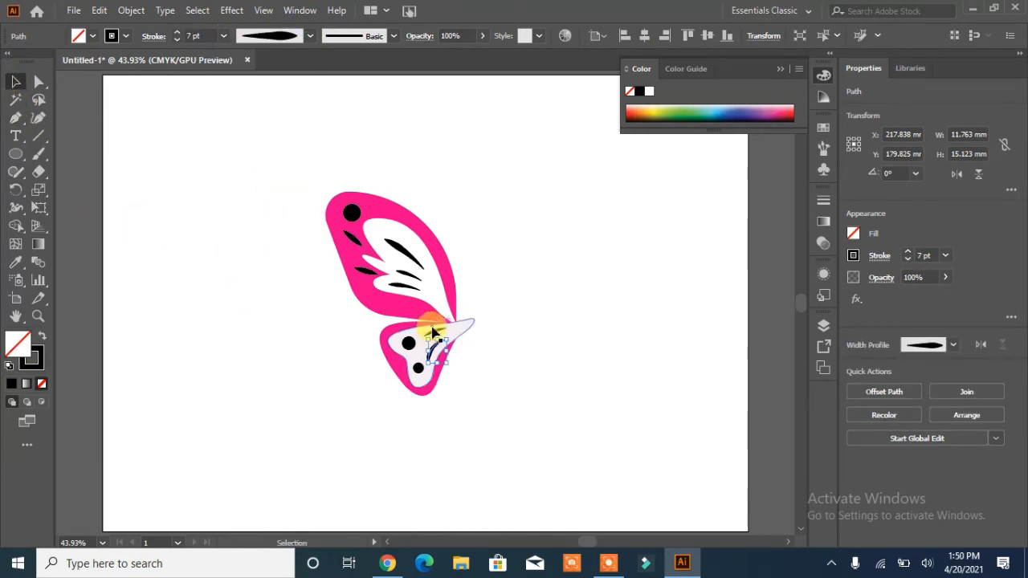
{"action": "left_click", "coordinate": [516, 331]}
{"action": "left_click", "coordinate": [437, 330]}
{"action": "left_click", "coordinate": [518, 323]}
{"action": "left_click", "coordinate": [434, 332]}
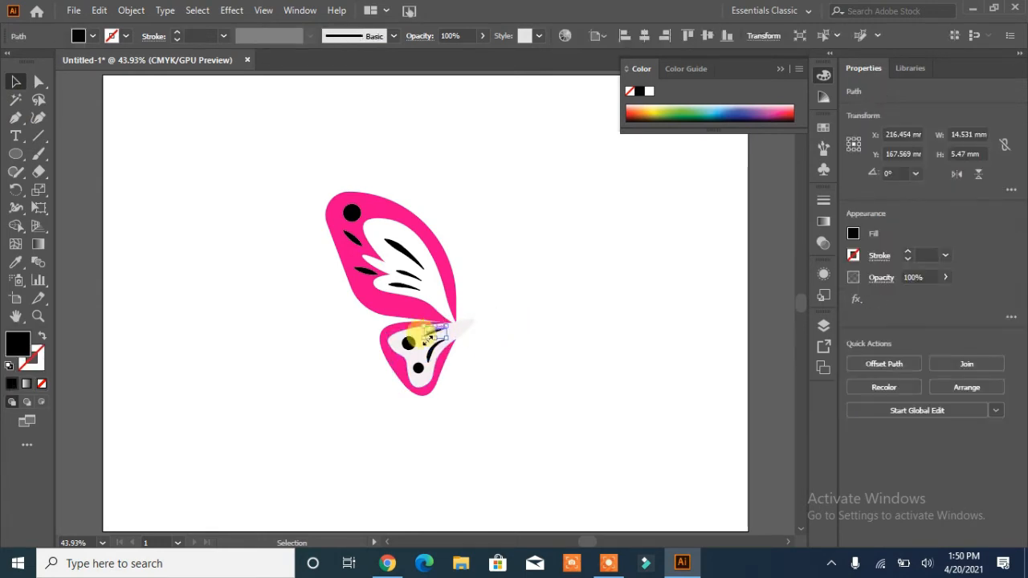
{"action": "left_click", "coordinate": [177, 32]}
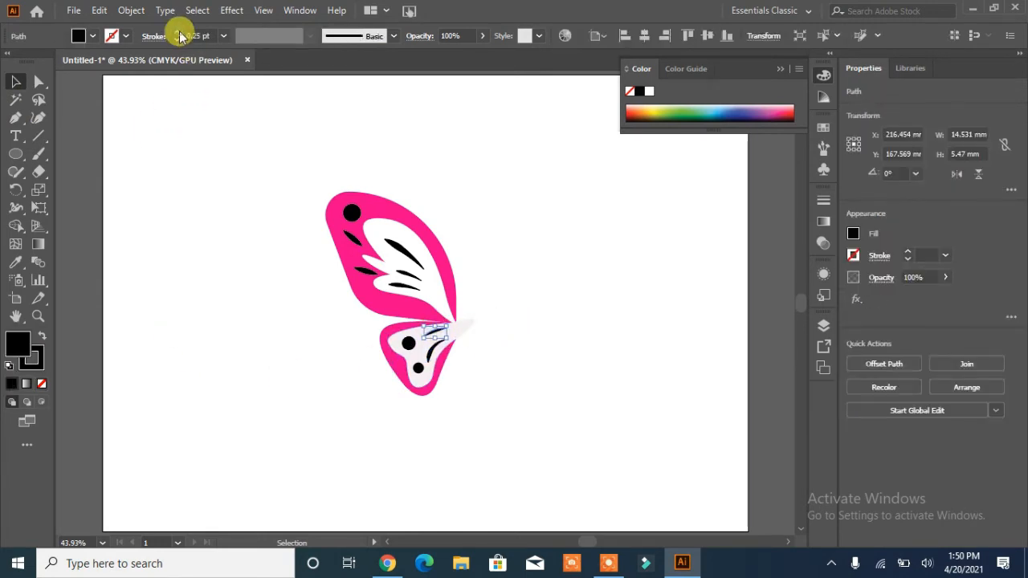
{"action": "left_click", "coordinate": [40, 385]}
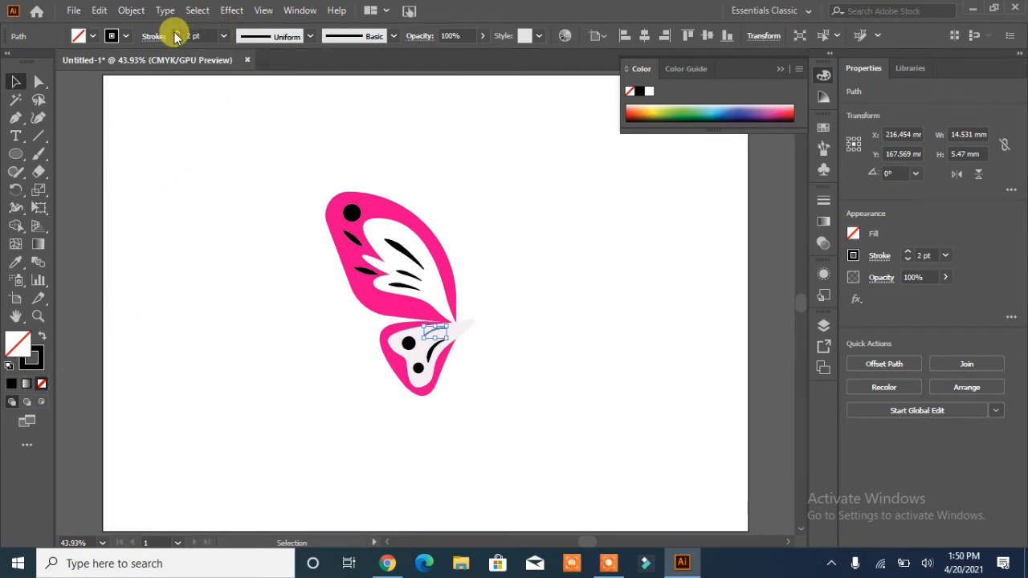
{"action": "left_click", "coordinate": [309, 36]}
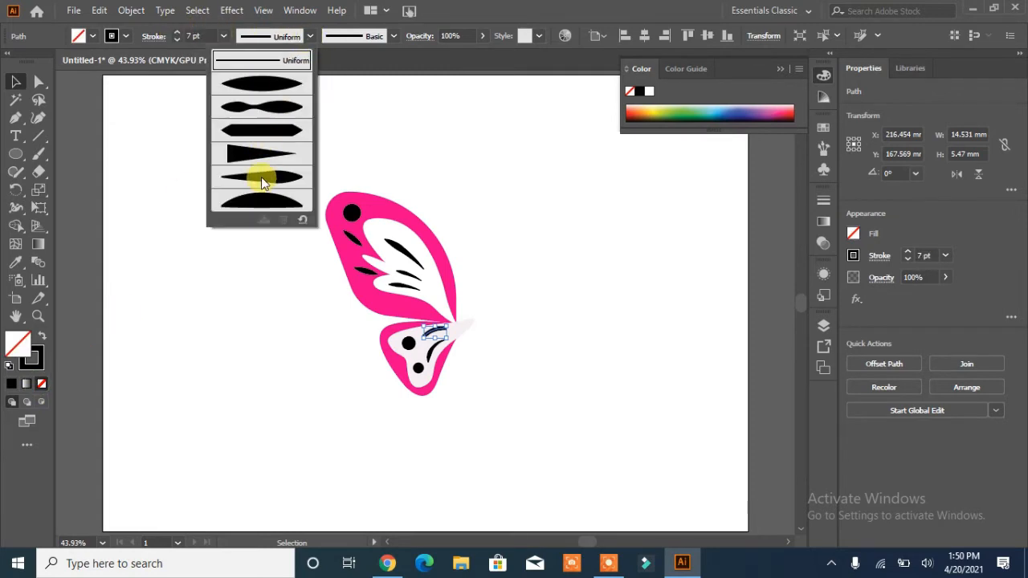
{"action": "left_click", "coordinate": [261, 178]}
{"action": "left_click", "coordinate": [238, 169]}
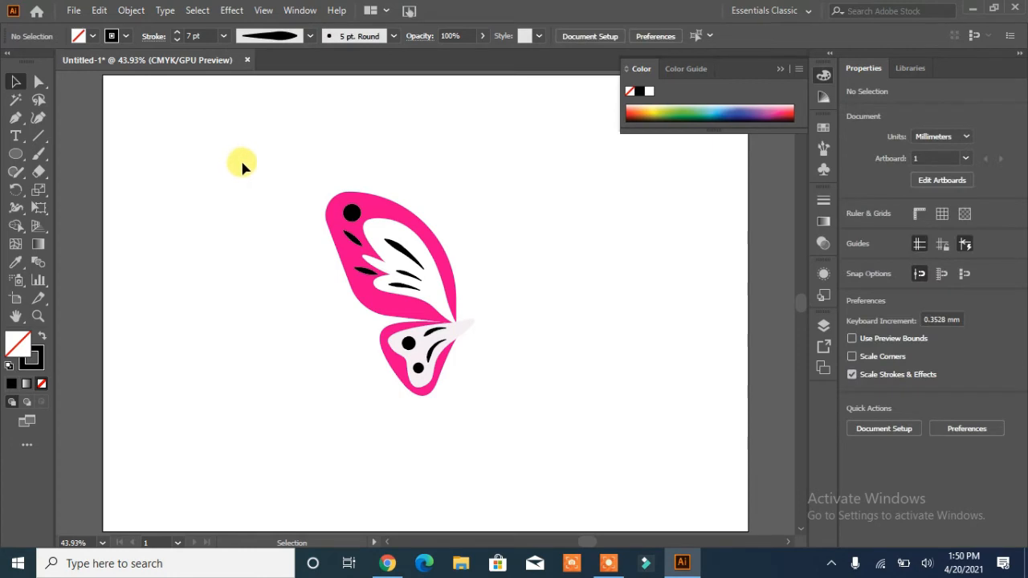
Step: Draw a rectangle about 42.6 by 170.5 mm along the wings' inner edge, covering the pale shape's protruding tip
{"action": "left_click_drag", "start_coordinate": [514, 198], "coordinate": [457, 426]}
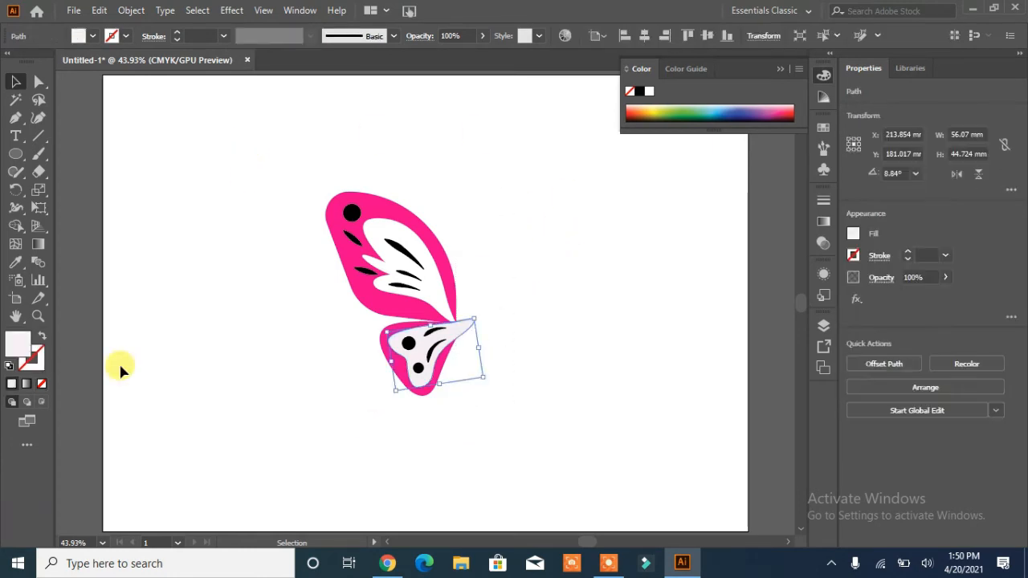
{"action": "left_click_drag", "start_coordinate": [16, 154], "coordinate": [85, 154]}
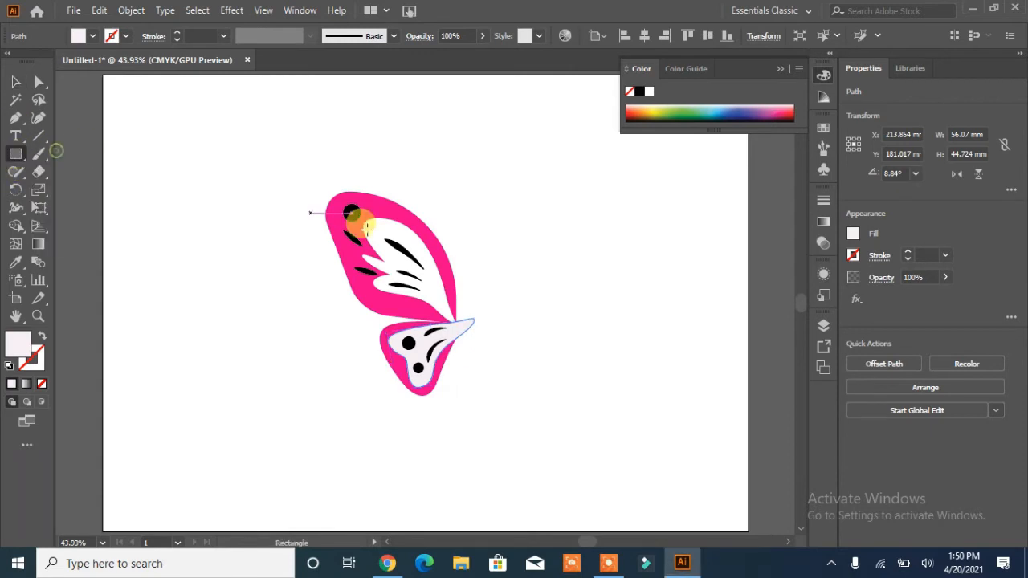
{"action": "mouse_move", "coordinate": [459, 191]}
{"action": "left_mouse_down"}
{"action": "mouse_move", "coordinate": [484, 409]}
{"action": "mouse_move", "coordinate": [522, 454]}
{"action": "left_mouse_up"}
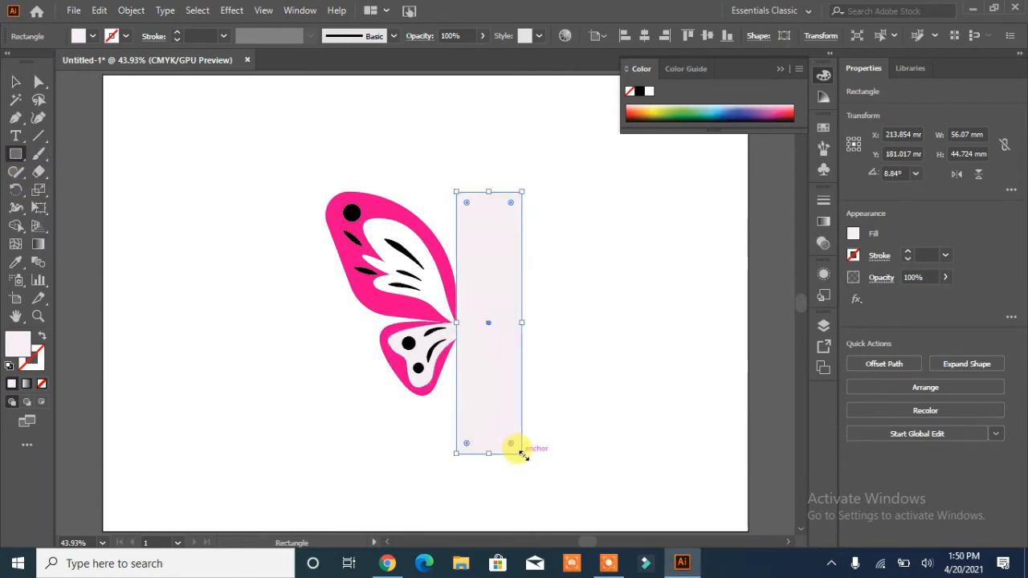
Step: Select all the artwork and merge the pale shape's protruding tip into the rectangle with the Shape Builder
{"action": "left_click", "coordinate": [15, 225]}
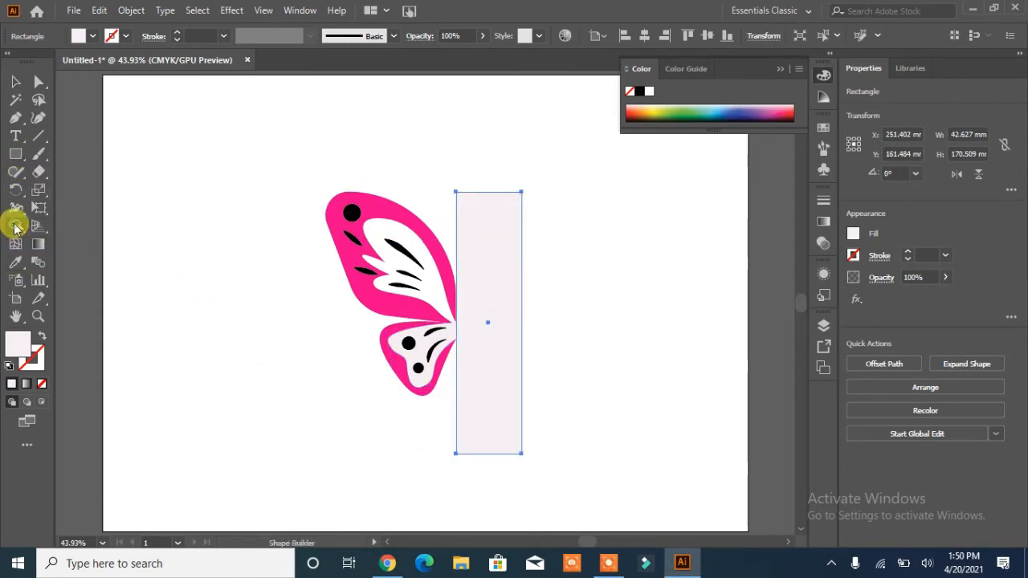
{"action": "key", "text": "ctrl+a"}
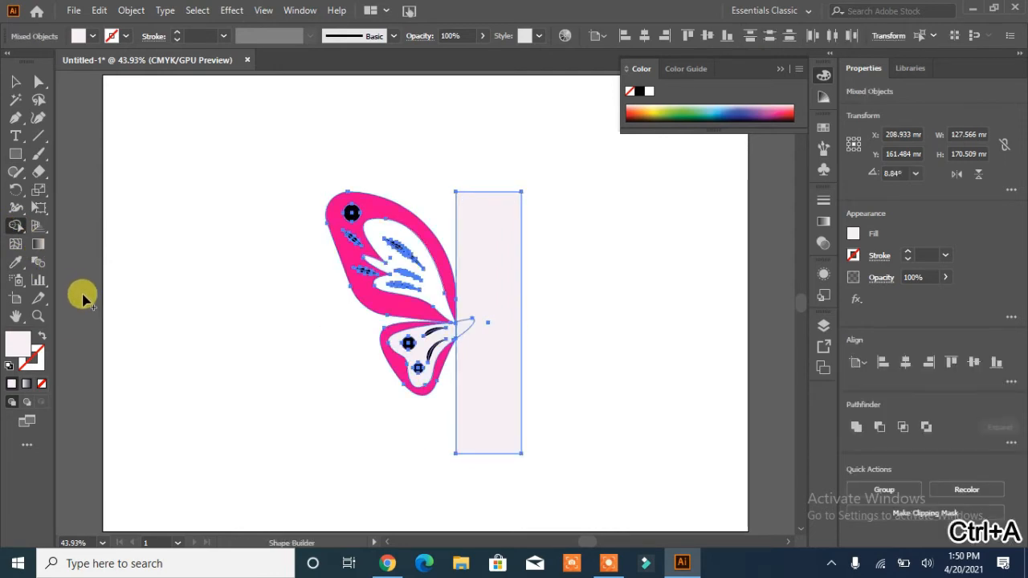
{"action": "left_click_drag", "start_coordinate": [486, 224], "coordinate": [468, 319]}
{"action": "left_click_drag", "start_coordinate": [466, 379], "coordinate": [345, 394]}
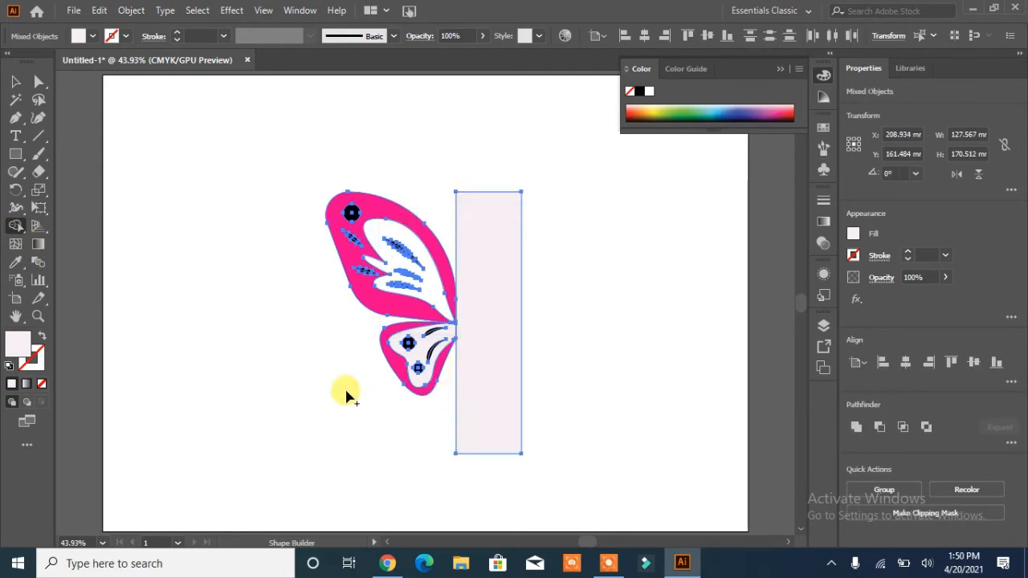
Step: Delete the rectangle beside the wings together with the merged tip
{"action": "left_click", "coordinate": [16, 81]}
{"action": "left_click", "coordinate": [201, 225]}
{"action": "left_click", "coordinate": [474, 307]}
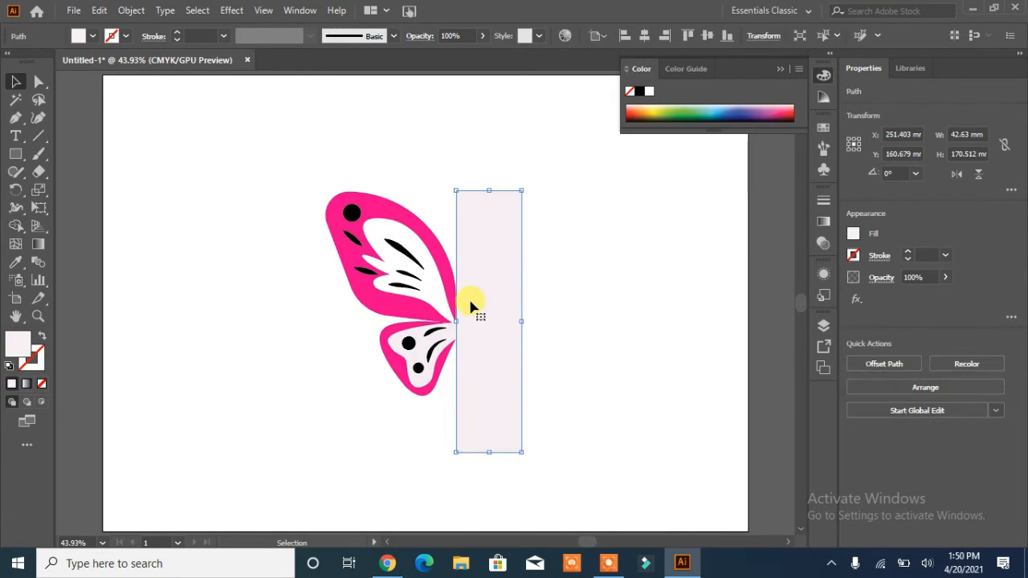
{"action": "key", "text": "Delete"}
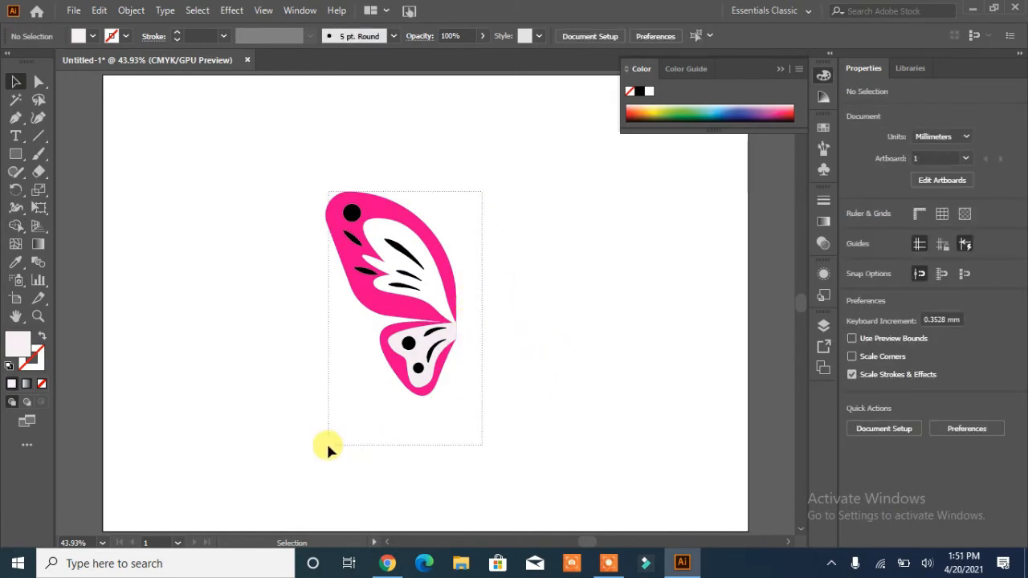
Step: Group all the wing artwork and create a reflected copy across the vertical axis
{"action": "key", "text": "ctrl+a"}
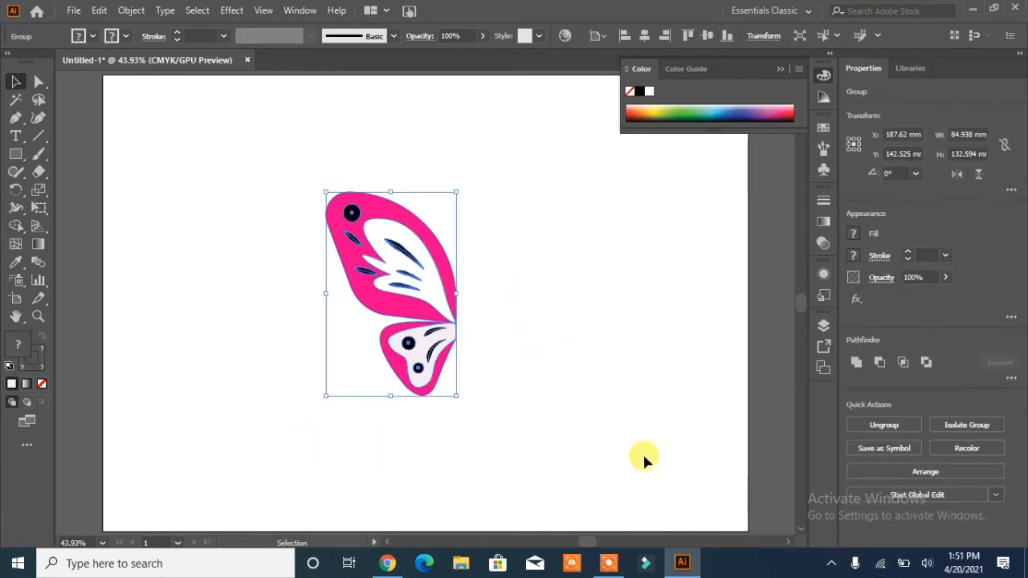
{"action": "right_click", "coordinate": [401, 300]}
{"action": "mouse_move", "coordinate": [447, 213]}
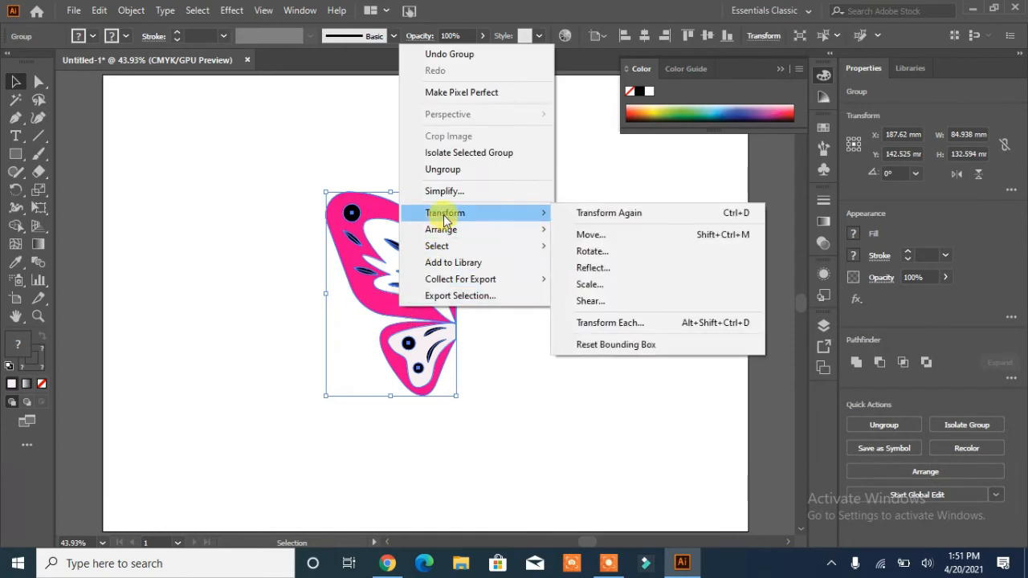
{"action": "left_click", "coordinate": [623, 269]}
{"action": "left_click", "coordinate": [607, 379]}
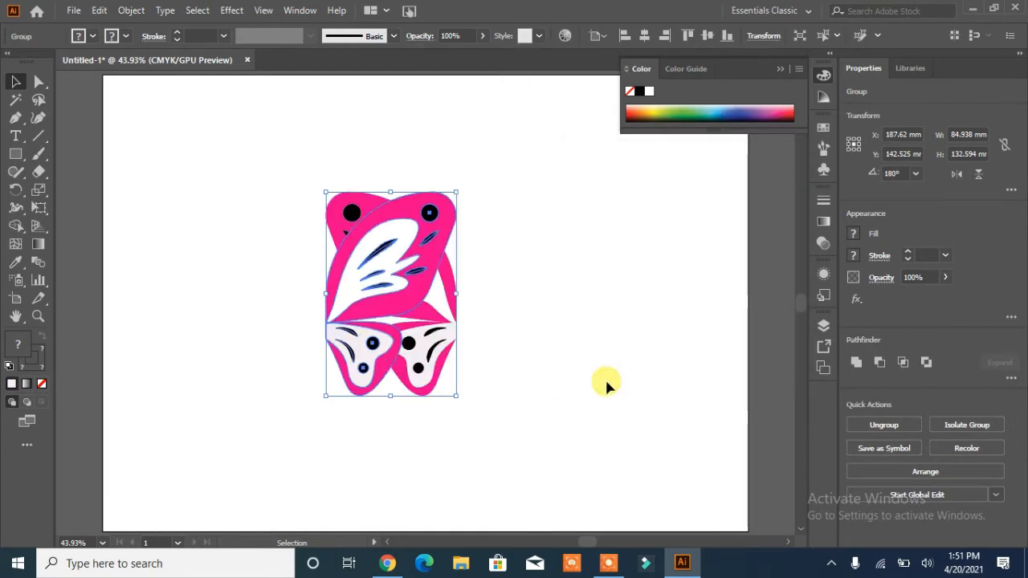
Step: Move the reflected wing group horizontally to X 286.4 mm, opposite the original wings with a narrow gap between them
{"action": "key", "text": "shift+Right"}
{"action": "key", "text": "shift+Right"}
{"action": "key", "text": "shift+Right"}
{"action": "key", "text": "shift+Right"}
{"action": "key", "text": "shift+Right"}
{"action": "key", "text": "shift+Right"}
{"action": "key", "text": "shift+Right"}
{"action": "key", "text": "shift+Right"}
{"action": "key", "text": "shift+Right"}
{"action": "key", "text": "shift+Right"}
{"action": "key", "text": "shift+Right"}
{"action": "key", "text": "shift+Right"}
{"action": "key", "text": "shift+Right"}
{"action": "key", "text": "shift+Right"}
{"action": "key", "text": "shift+Right"}
{"action": "key", "text": "shift+Right"}
{"action": "key", "text": "shift+Right"}
{"action": "key", "text": "shift+Right"}
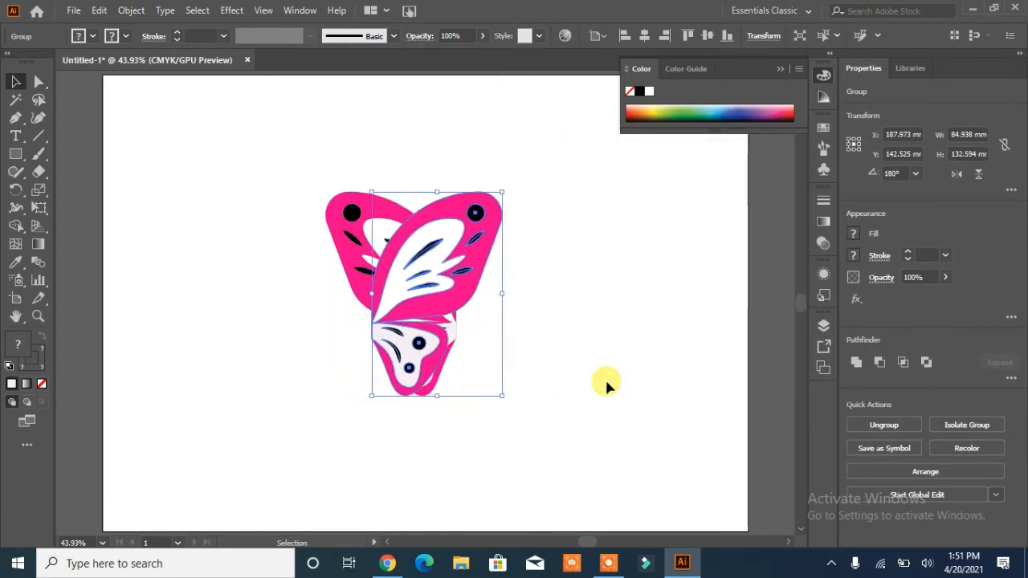
{"action": "key", "text": "shift+Right"}
{"action": "key", "text": "shift+Right"}
{"action": "key", "text": "shift+Right"}
{"action": "key", "text": "shift+Right"}
{"action": "key", "text": "shift+Right"}
{"action": "key", "text": "shift+Right"}
{"action": "key", "text": "shift+Right"}
{"action": "key", "text": "shift+Right"}
{"action": "key", "text": "shift+Right"}
{"action": "key", "text": "shift+Right"}
{"action": "key", "text": "shift+Right"}
{"action": "key", "text": "shift+Right"}
{"action": "key", "text": "shift+Right"}
{"action": "key", "text": "shift+Right"}
{"action": "key", "text": "shift+Right"}
{"action": "key", "text": "shift+Right"}
{"action": "key", "text": "shift+Right"}
{"action": "key", "text": "shift+Right"}
{"action": "key", "text": "shift+Right"}
{"action": "key", "text": "shift+Right"}
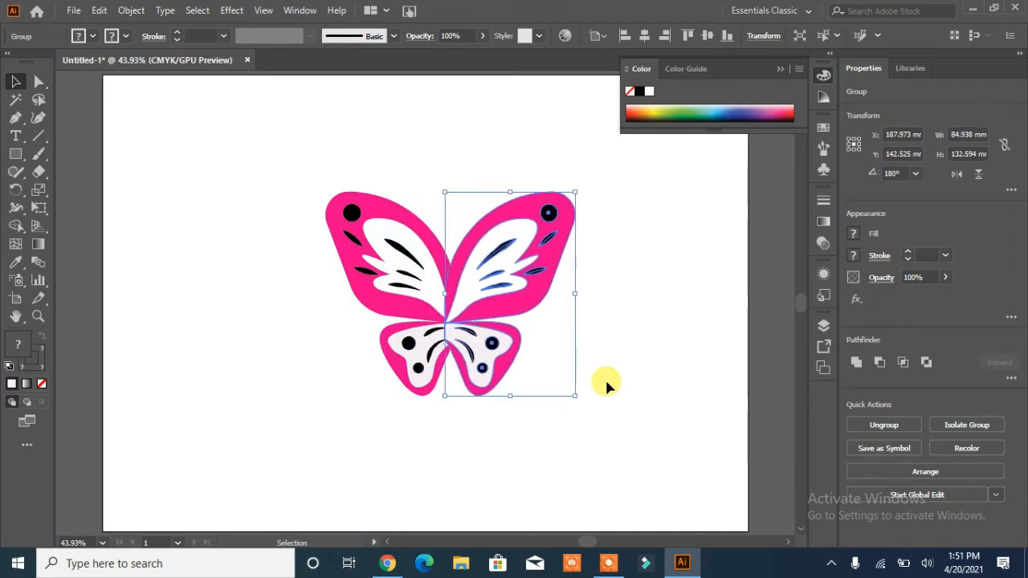
{"action": "key", "text": "shift+Right"}
{"action": "key", "text": "shift+Right"}
{"action": "key", "text": "shift+Right"}
{"action": "key", "text": "shift+Right"}
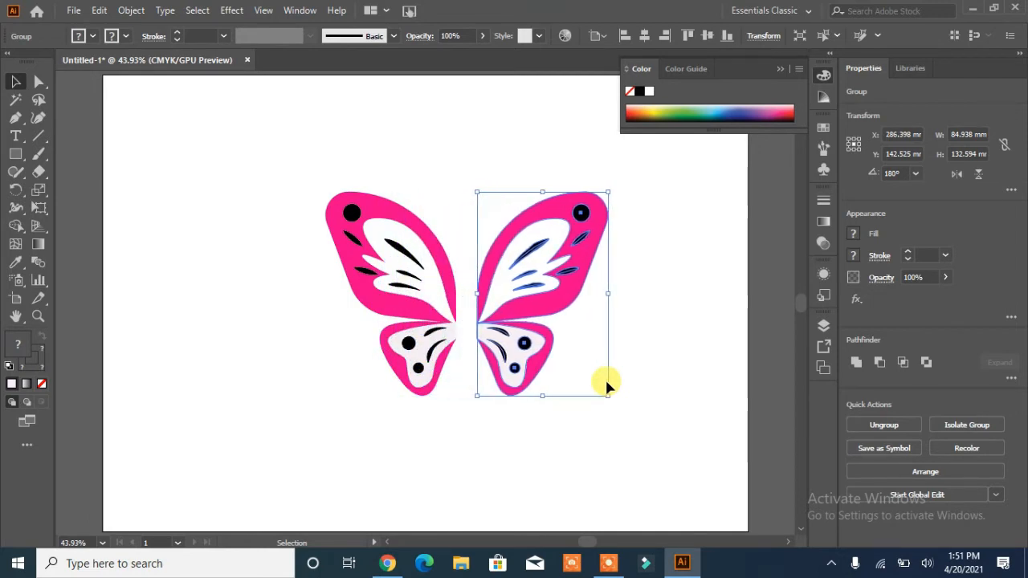
{"action": "left_click", "coordinate": [649, 437]}
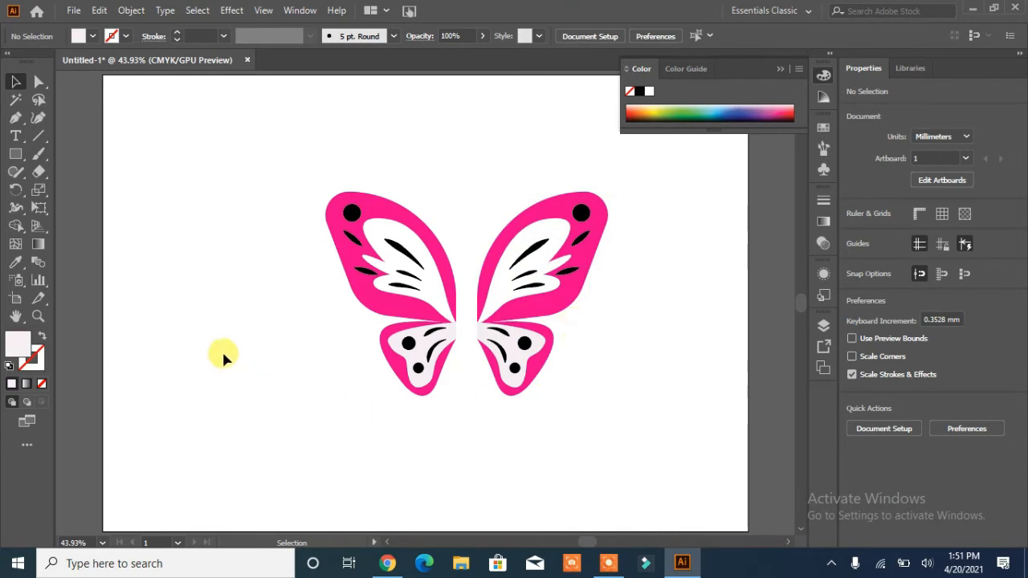
Step: Draw an ellipse about 20.6 by 7.7 mm beside the butterfly for the head and an upright rounded rectangle overlapping its underside
{"action": "left_click", "coordinate": [16, 154]}
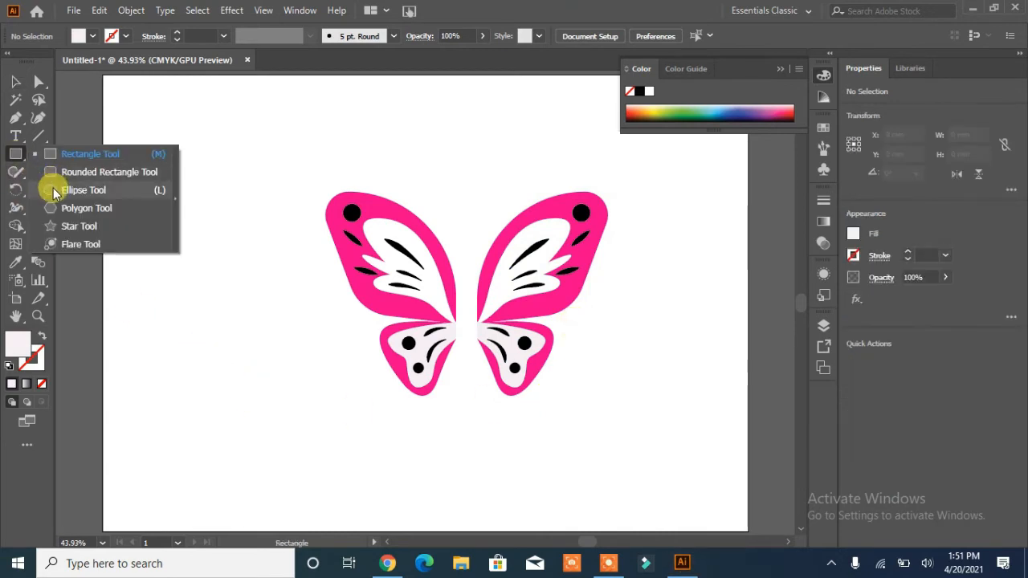
{"action": "left_click", "coordinate": [54, 193]}
{"action": "left_click_drag", "start_coordinate": [190, 199], "coordinate": [226, 215]}
{"action": "left_click", "coordinate": [15, 153]}
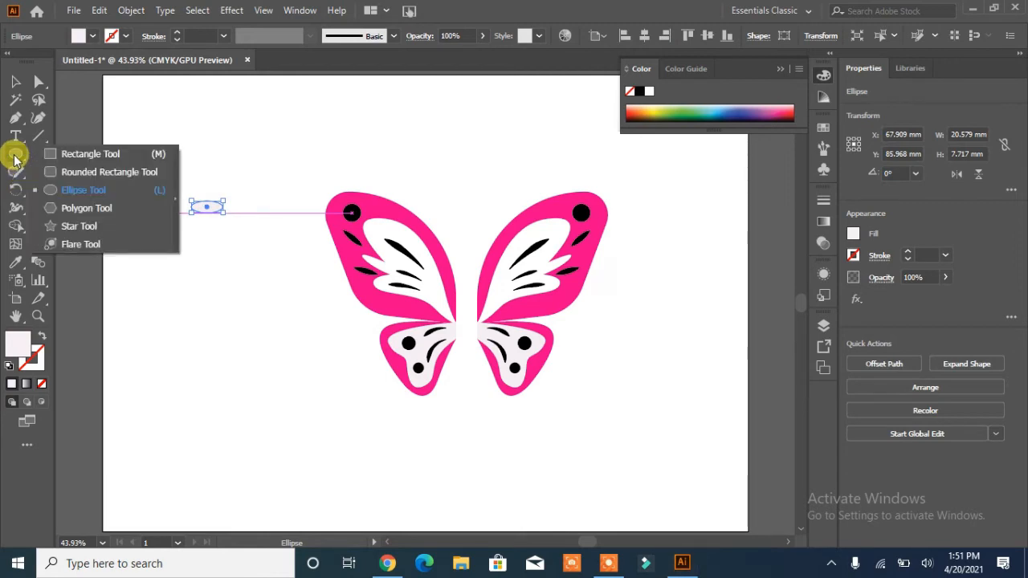
{"action": "left_click", "coordinate": [53, 172]}
{"action": "left_click_drag", "start_coordinate": [194, 207], "coordinate": [216, 254]}
{"action": "left_click", "coordinate": [15, 82]}
{"action": "left_click", "coordinate": [159, 340]}
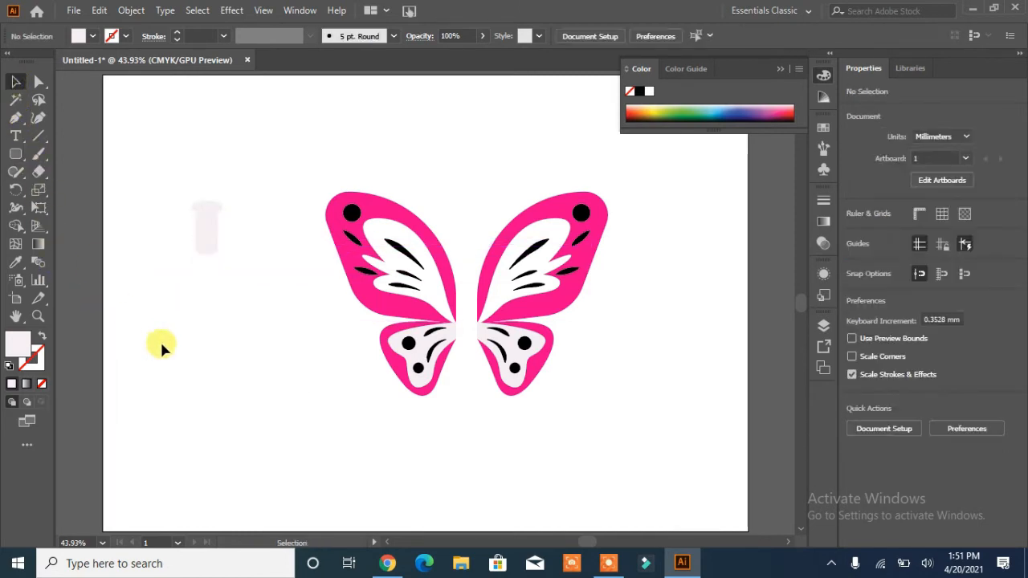
Step: Draw a slender upright ellipse about 11.3 by 82.7 mm and centre it over the lower part of the rounded rectangle
{"action": "left_click", "coordinate": [213, 225]}
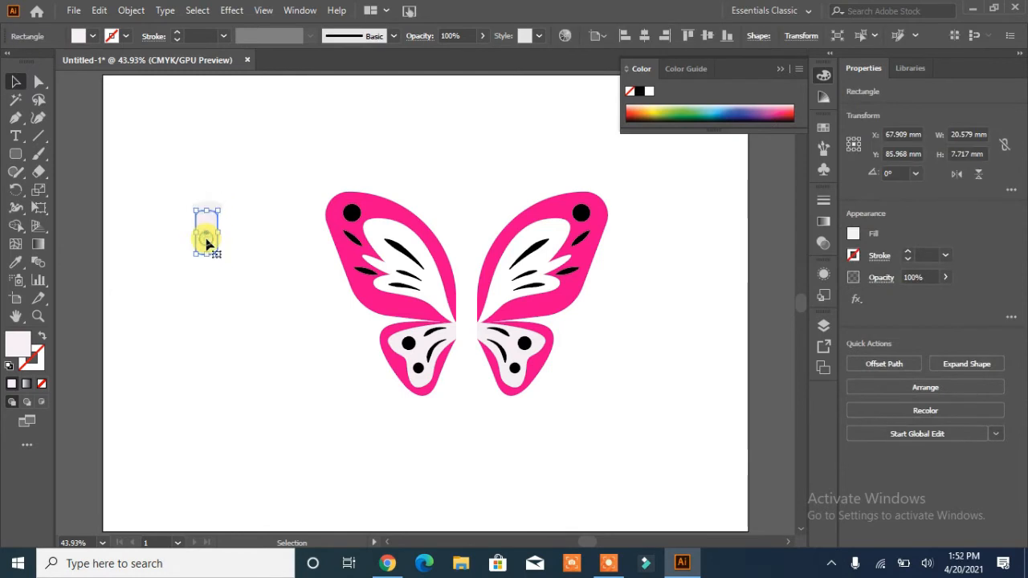
{"action": "left_click_drag", "start_coordinate": [15, 153], "coordinate": [46, 188]}
{"action": "left_click_drag", "start_coordinate": [206, 250], "coordinate": [214, 374]}
{"action": "left_click_drag", "start_coordinate": [208, 312], "coordinate": [206, 296]}
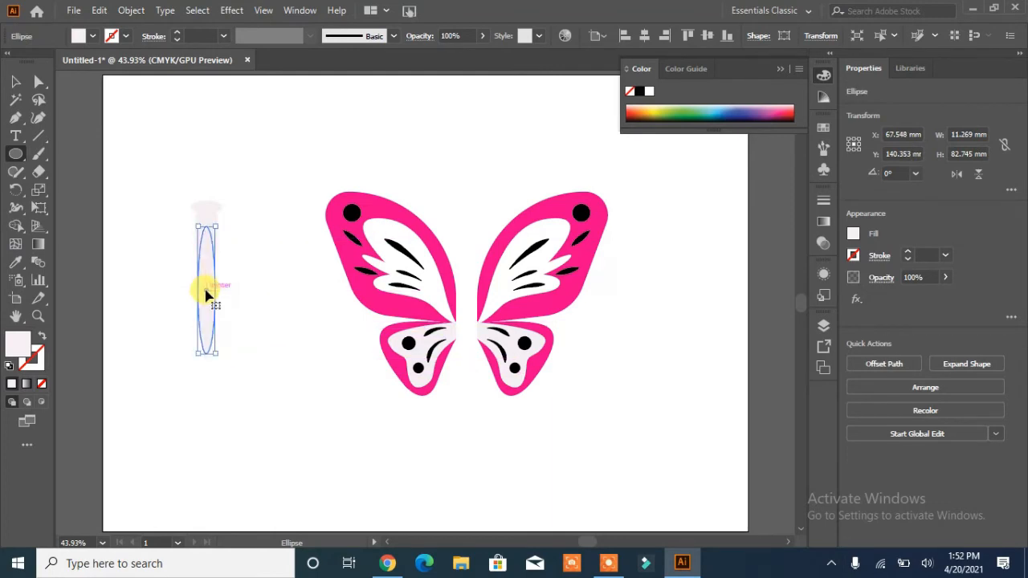
Step: Unite the three body shapes into one and adjust the merged shape's height to about 98.5 mm
{"action": "left_click", "coordinate": [22, 87]}
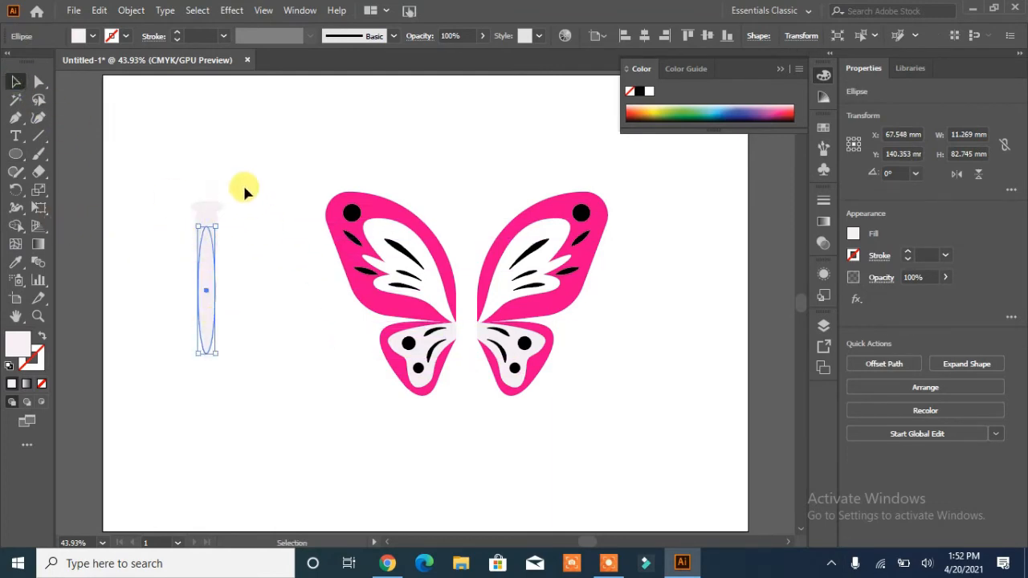
{"action": "left_click_drag", "start_coordinate": [245, 185], "coordinate": [149, 432]}
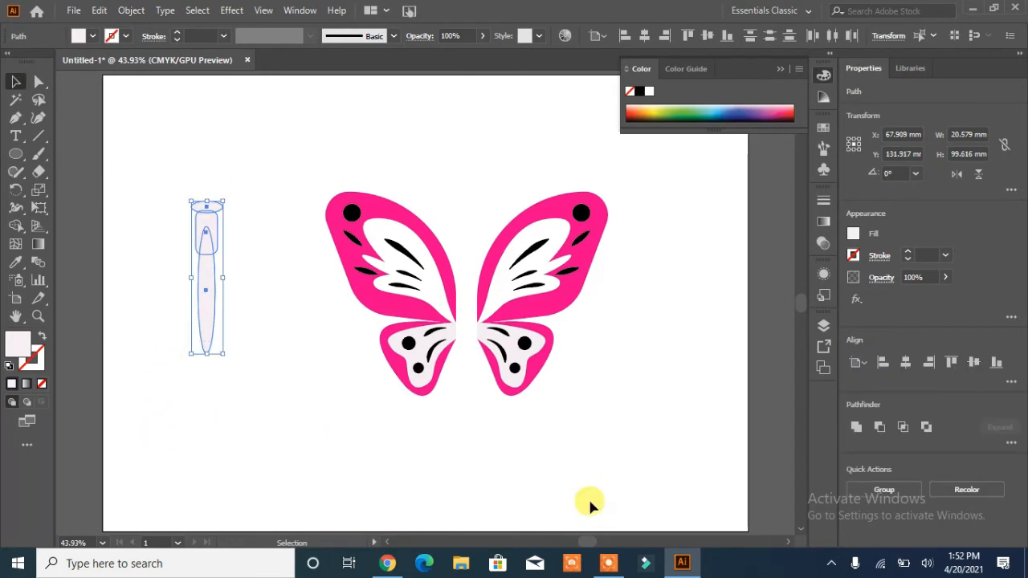
{"action": "left_click", "coordinate": [856, 427]}
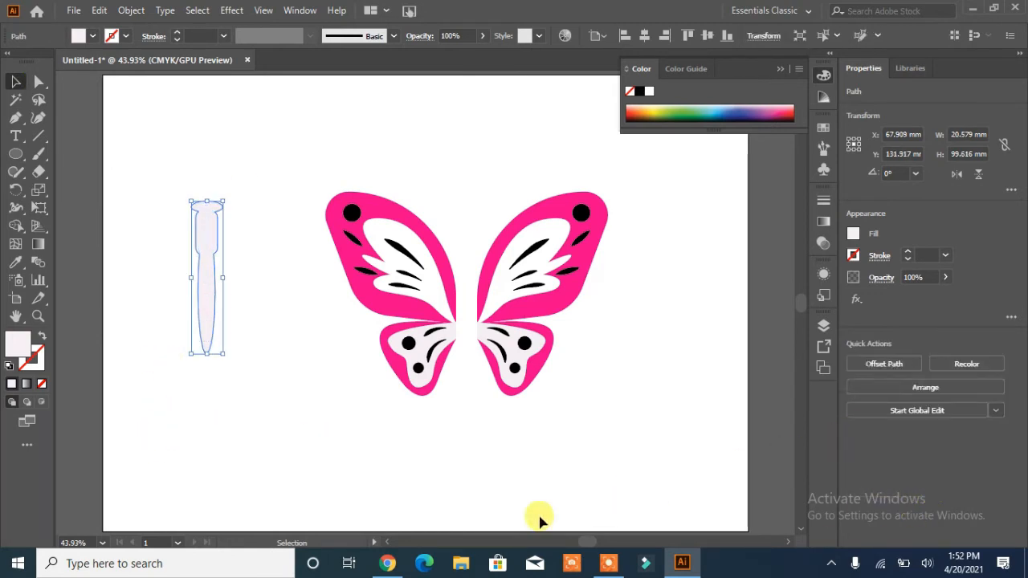
{"action": "left_click_drag", "start_coordinate": [207, 201], "coordinate": [202, 192]}
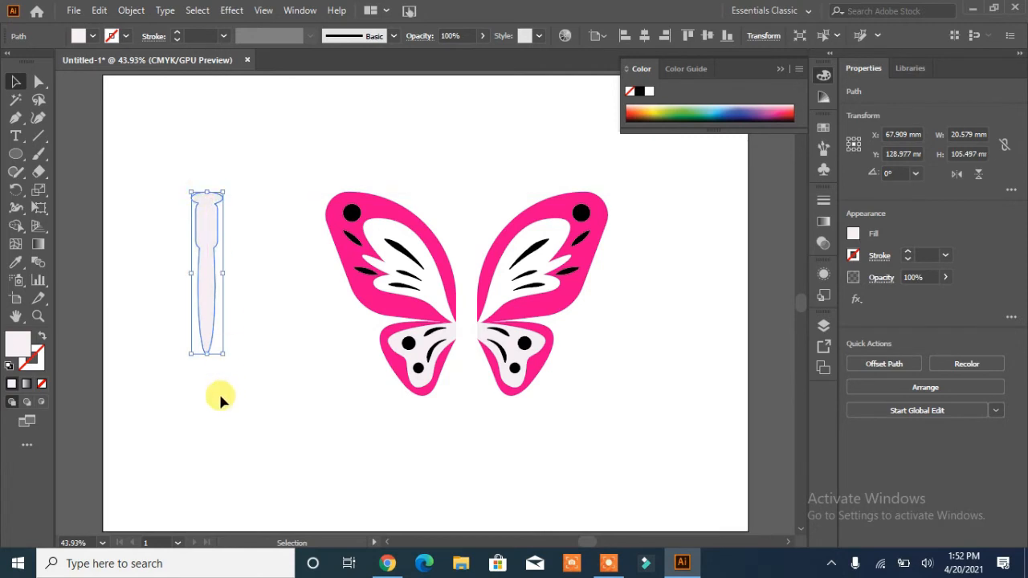
{"action": "left_click_drag", "start_coordinate": [206, 354], "coordinate": [202, 343]}
{"action": "left_click", "coordinate": [259, 357]}
Step: Swap the body's fill for a stroke, coloured black with a weight of 3 pt
{"action": "left_click", "coordinate": [215, 286]}
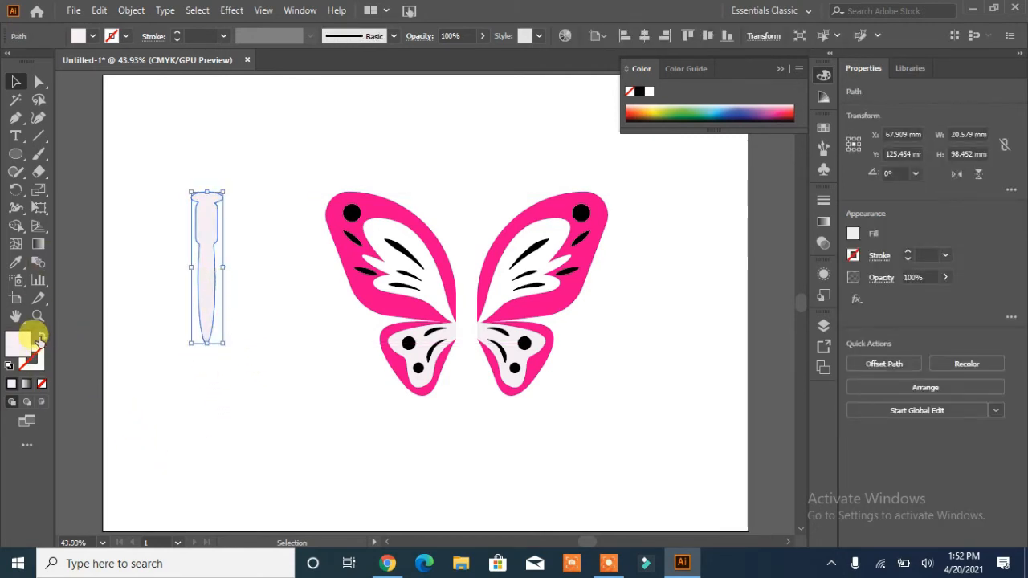
{"action": "left_click", "coordinate": [39, 339]}
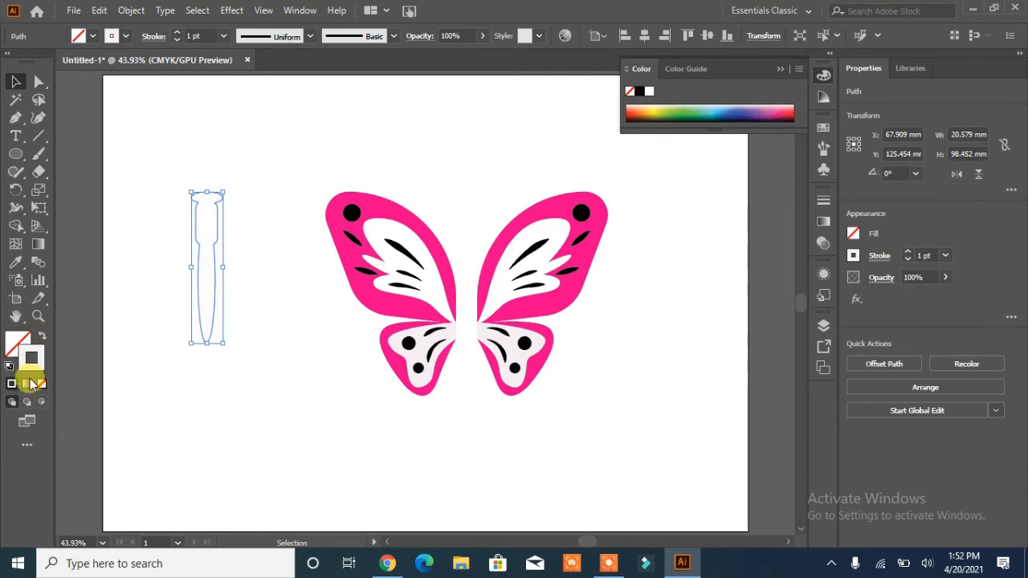
{"action": "left_click", "coordinate": [122, 36]}
{"action": "left_click", "coordinate": [42, 61]}
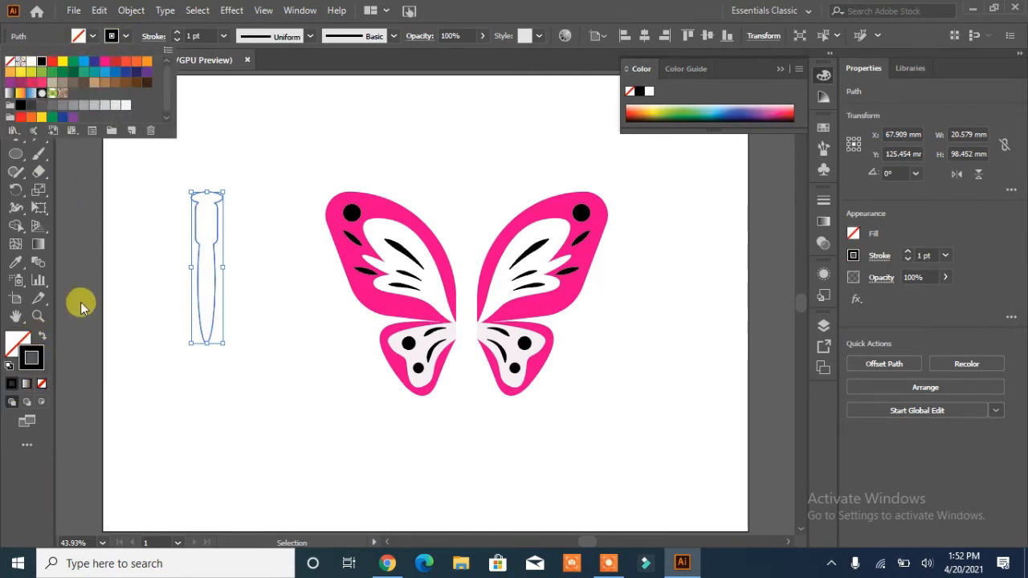
{"action": "left_click", "coordinate": [176, 32]}
{"action": "left_click", "coordinate": [176, 32]}
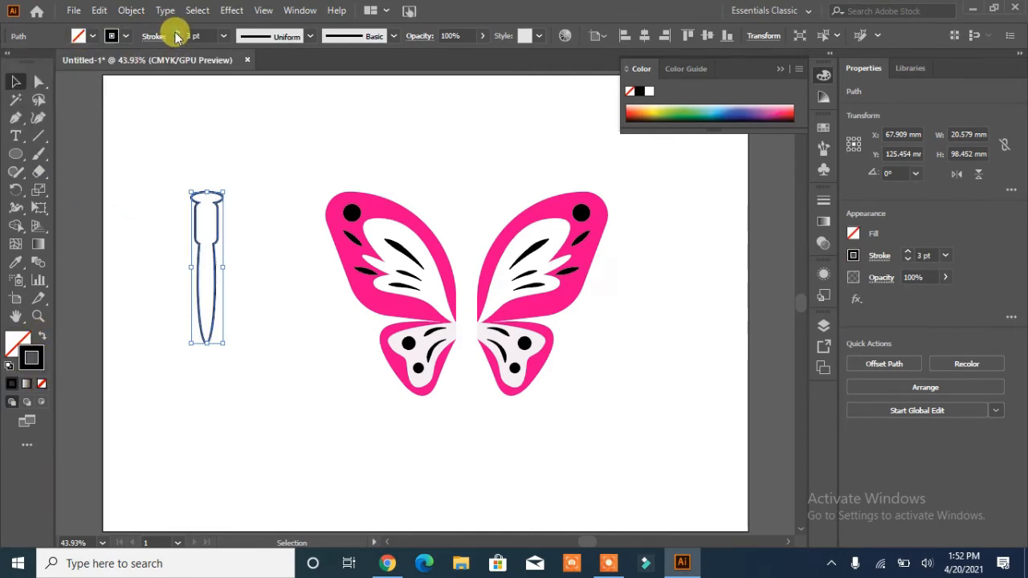
Step: Narrow the body outline to about 13.2 mm and place it centred in the gap between the wings
{"action": "left_click", "coordinate": [160, 221]}
{"action": "mouse_move", "coordinate": [201, 248]}
{"action": "left_mouse_down"}
{"action": "mouse_move", "coordinate": [450, 269]}
{"action": "mouse_move", "coordinate": [452, 341]}
{"action": "mouse_move", "coordinate": [471, 352]}
{"action": "mouse_move", "coordinate": [460, 347]}
{"action": "mouse_move", "coordinate": [466, 331]}
{"action": "left_mouse_up"}
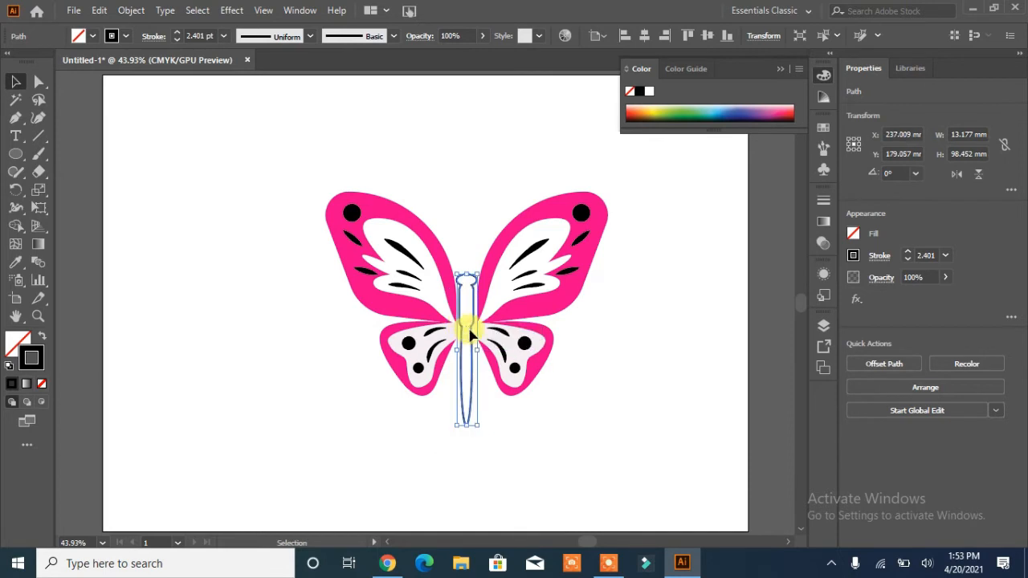
{"action": "key", "text": "ctrl+shift+a"}
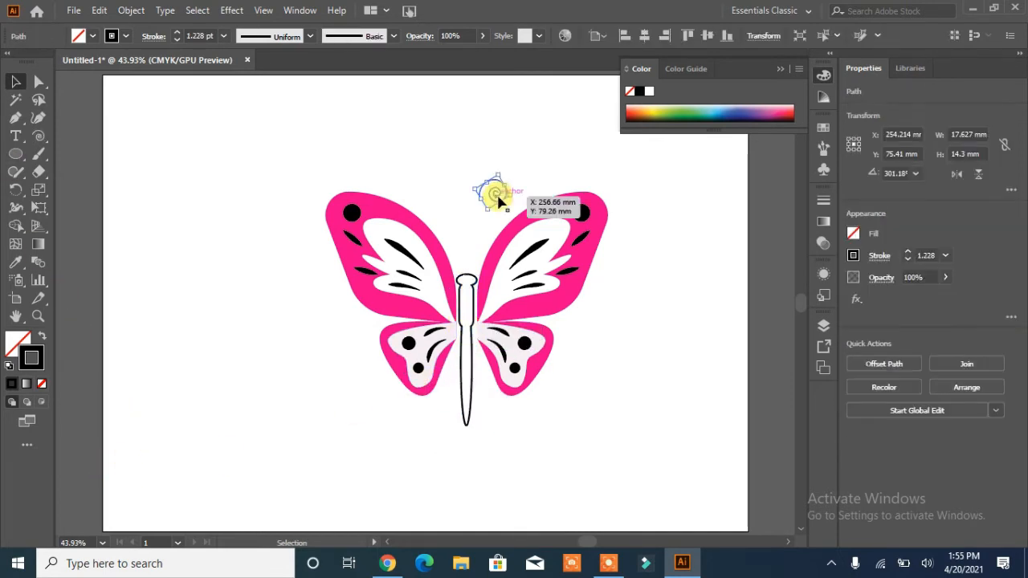
Step: Position the small spiral above the head, rotate it so its outer end faces the body, and set its stroke to 6 pt
{"action": "left_click_drag", "start_coordinate": [489, 195], "coordinate": [496, 201]}
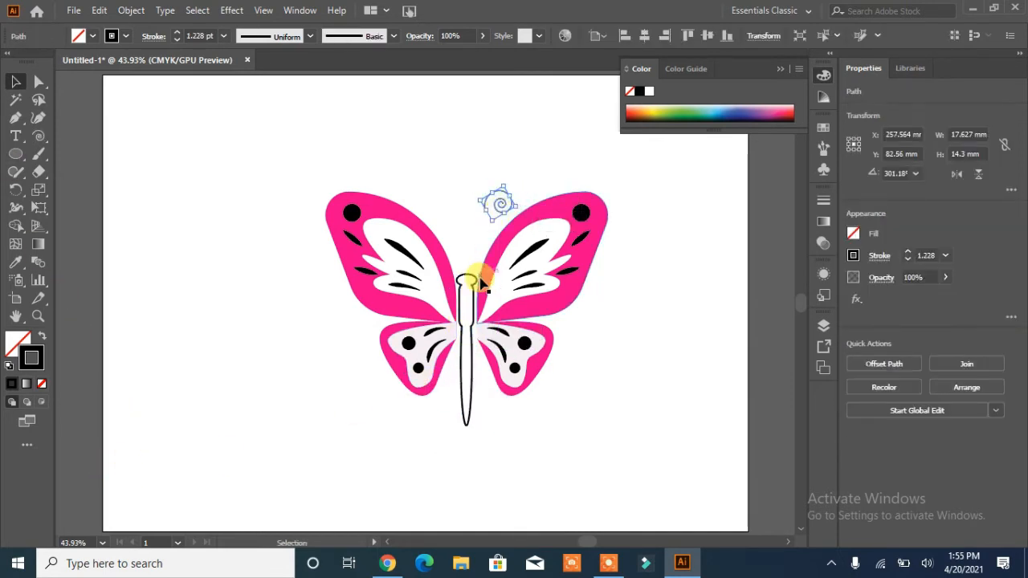
{"action": "left_click", "coordinate": [255, 242]}
{"action": "left_click", "coordinate": [500, 197]}
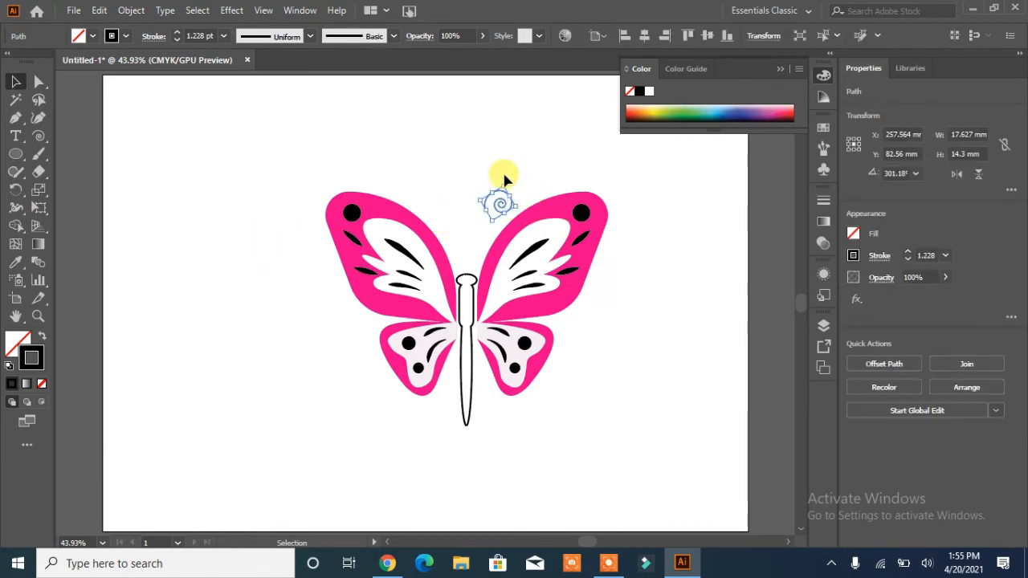
{"action": "left_click_drag", "start_coordinate": [507, 180], "coordinate": [503, 215]}
{"action": "left_click", "coordinate": [273, 254]}
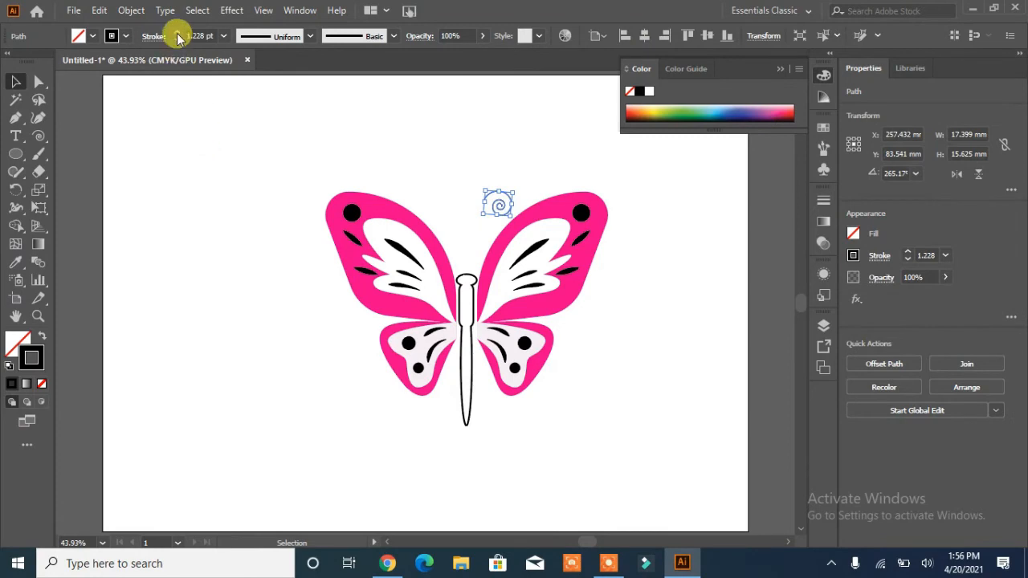
{"action": "left_click", "coordinate": [263, 172]}
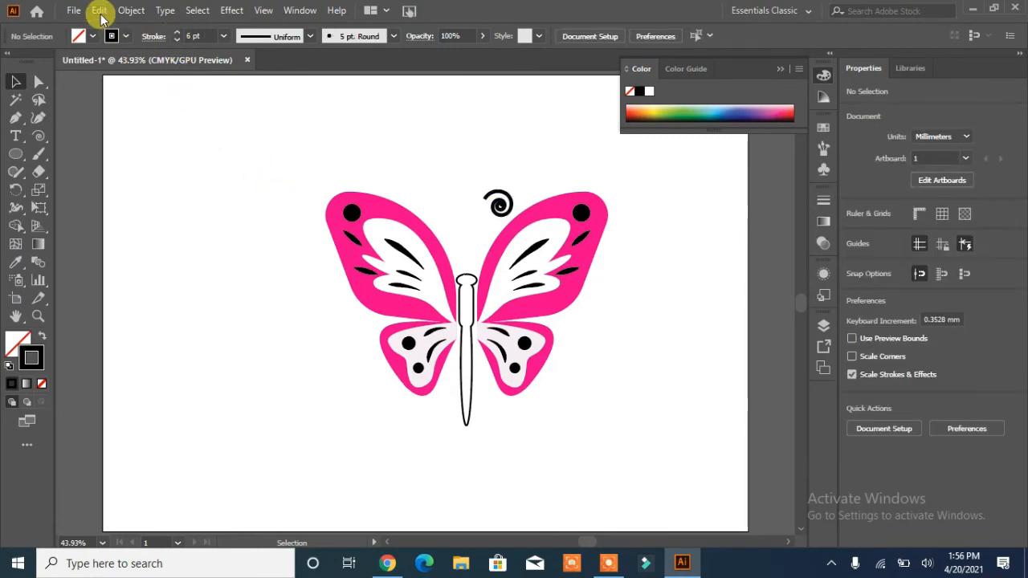
Step: Extend the spiral's outer end with a curved Pen segment down to the head to form an antenna
{"action": "left_click", "coordinate": [15, 117]}
{"action": "left_click", "coordinate": [485, 199]}
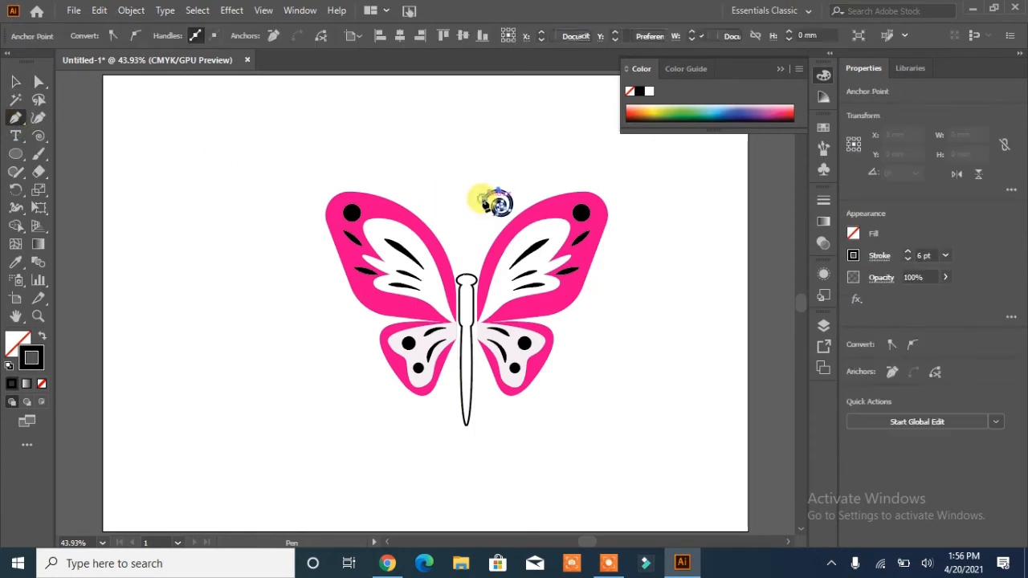
{"action": "left_click_drag", "start_coordinate": [475, 271], "coordinate": [472, 313]}
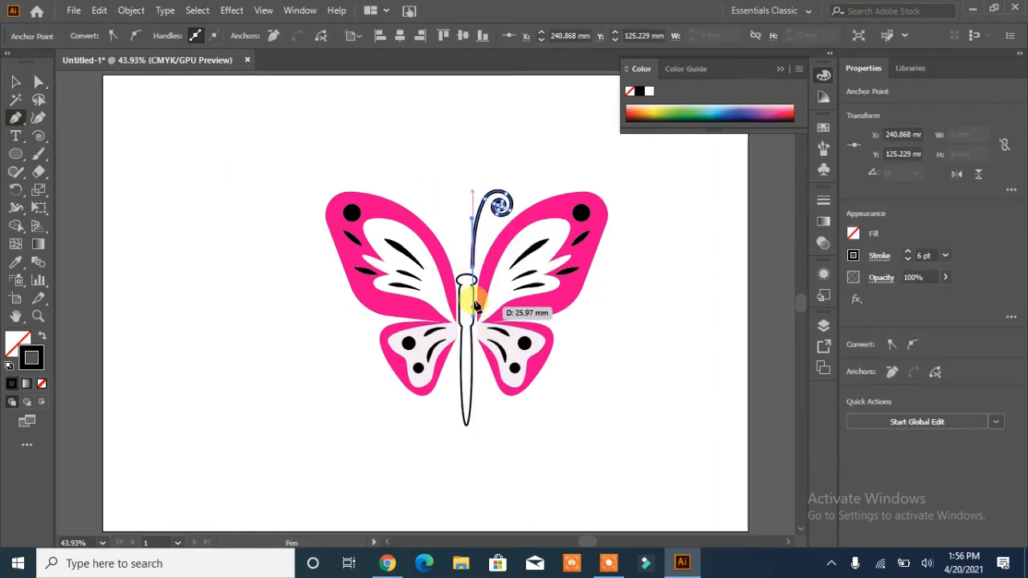
{"action": "left_click_drag", "start_coordinate": [433, 190], "coordinate": [432, 179]}
{"action": "key", "text": "ctrl+z"}
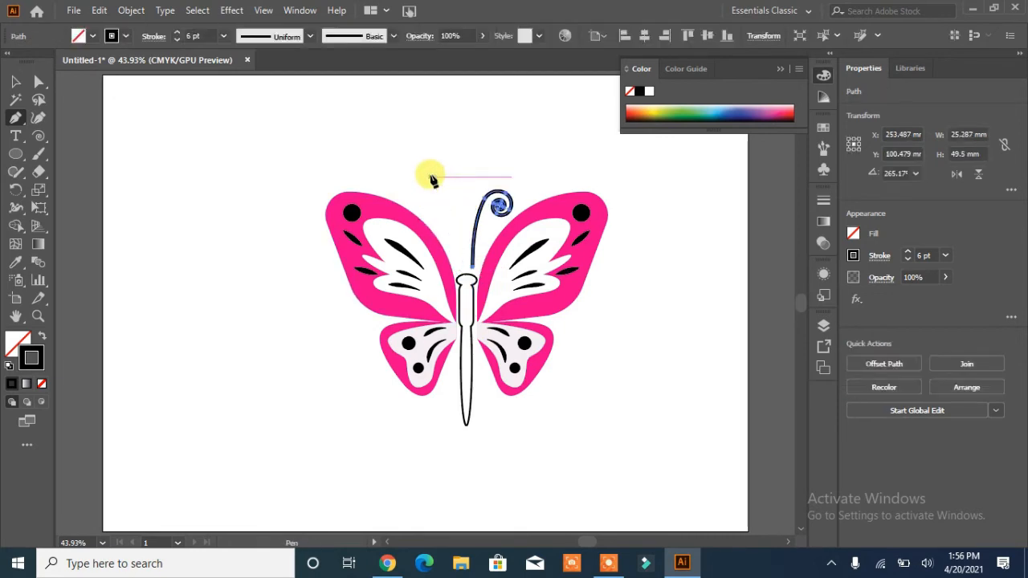
Step: Apply the variable width profile that is thick in the middle and tapers evenly at both ends to the antenna
{"action": "left_click", "coordinate": [309, 36]}
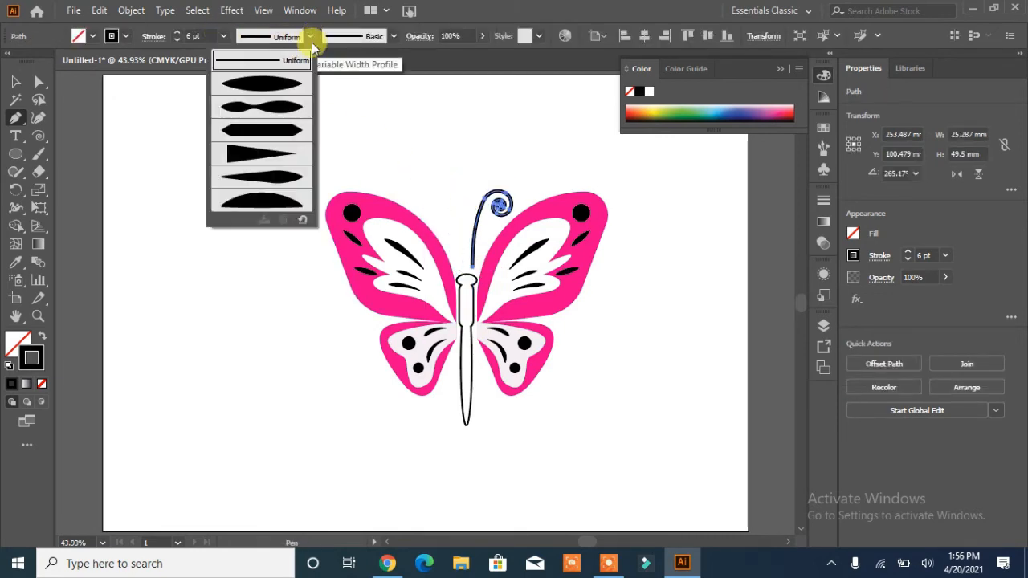
{"action": "left_click", "coordinate": [261, 176]}
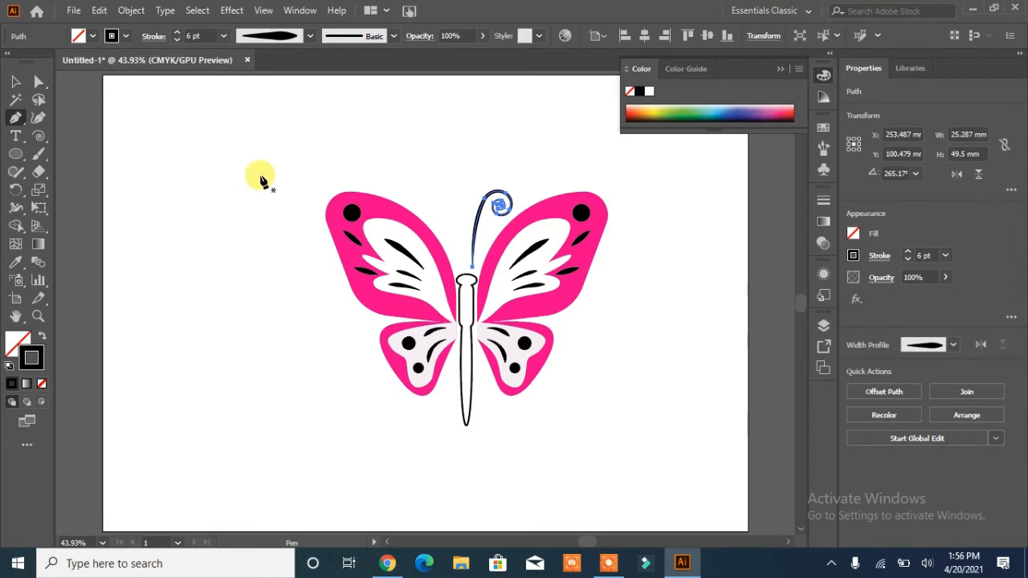
{"action": "left_click", "coordinate": [310, 36]}
{"action": "left_click", "coordinate": [275, 90]}
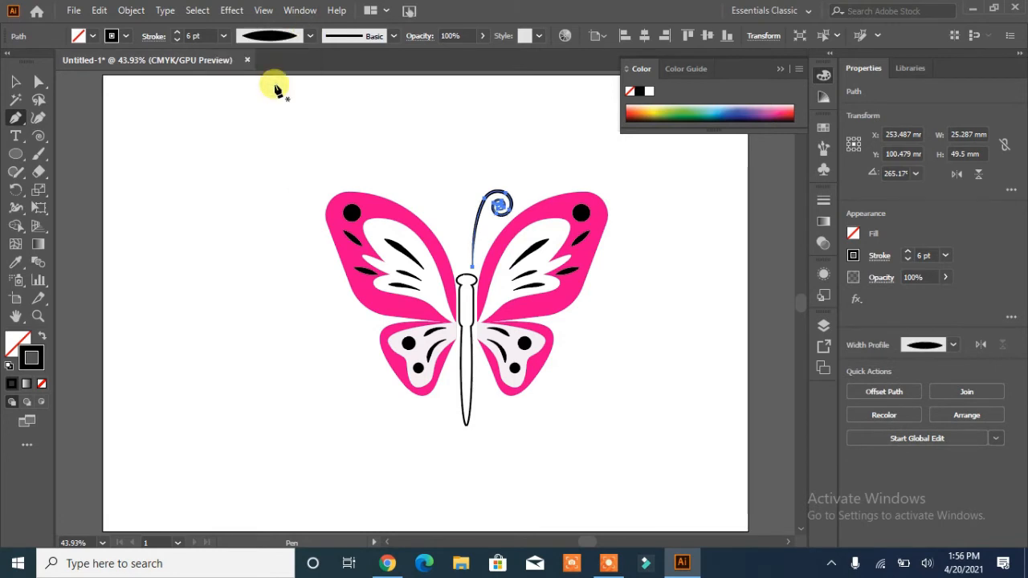
{"action": "left_click", "coordinate": [290, 151]}
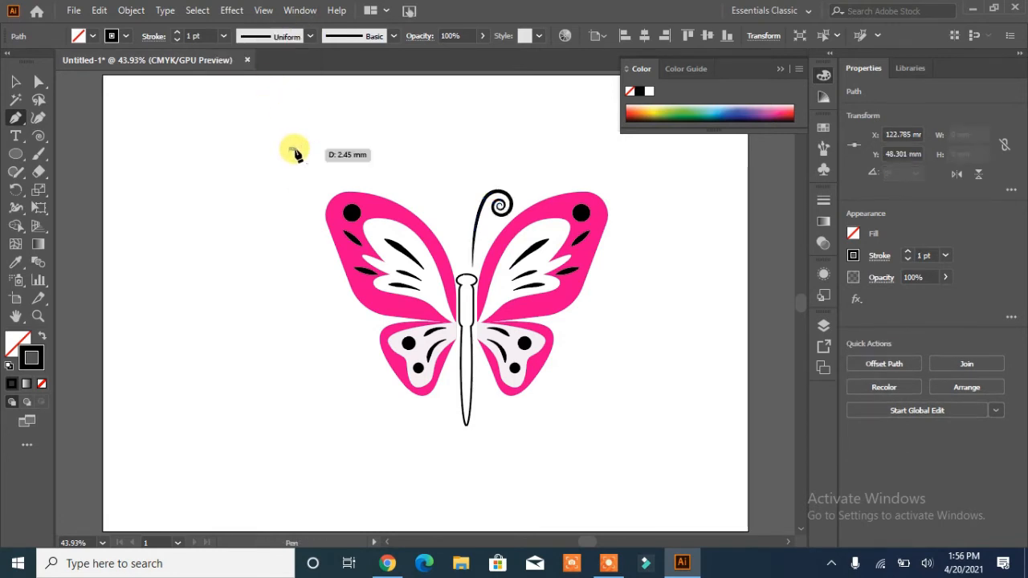
{"action": "key", "text": "ctrl+z"}
Step: Select the antenna and expand its appearance into a filled shape
{"action": "left_click", "coordinate": [15, 81]}
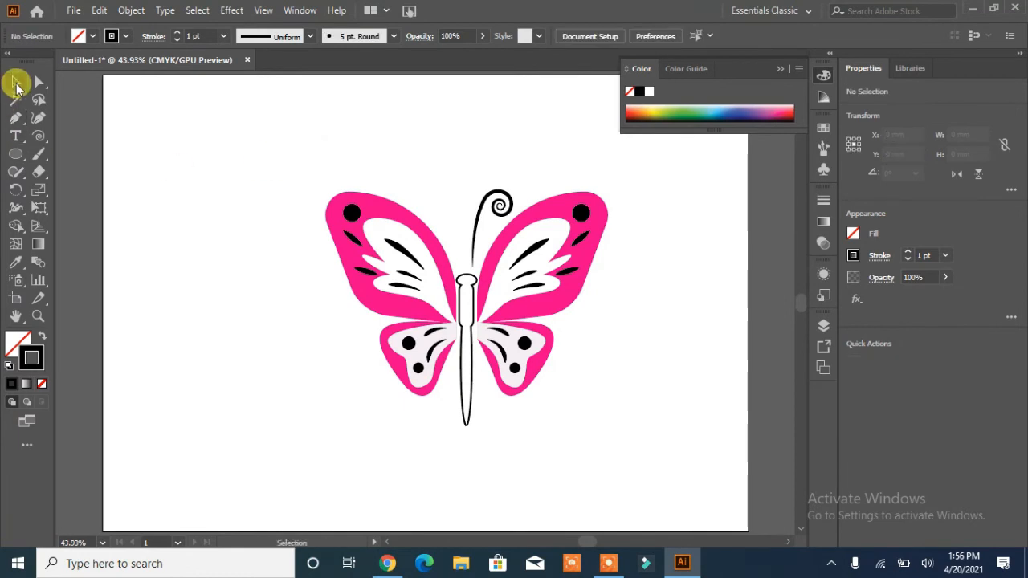
{"action": "left_click", "coordinate": [491, 206]}
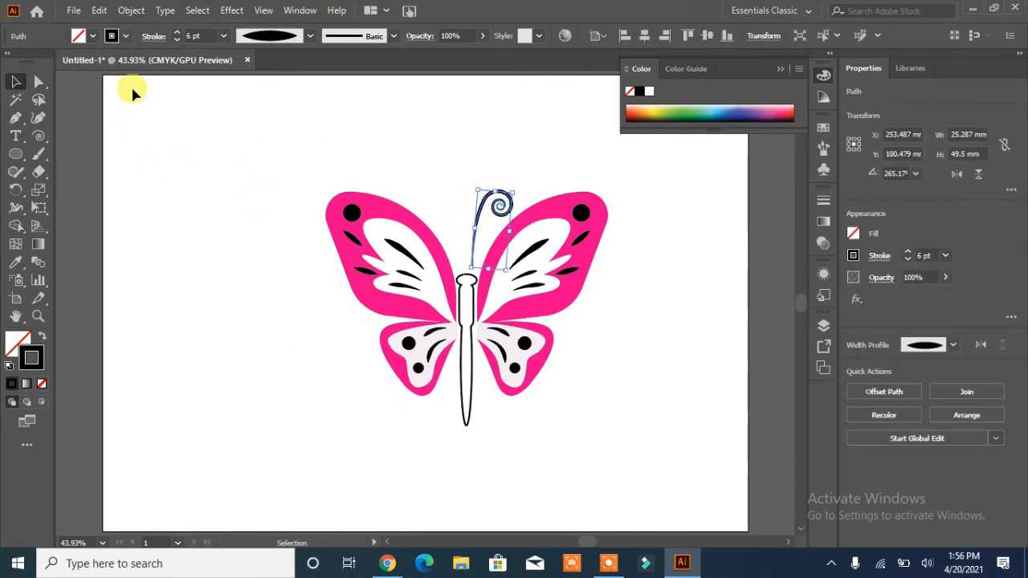
{"action": "left_click", "coordinate": [131, 11]}
{"action": "left_click", "coordinate": [216, 199]}
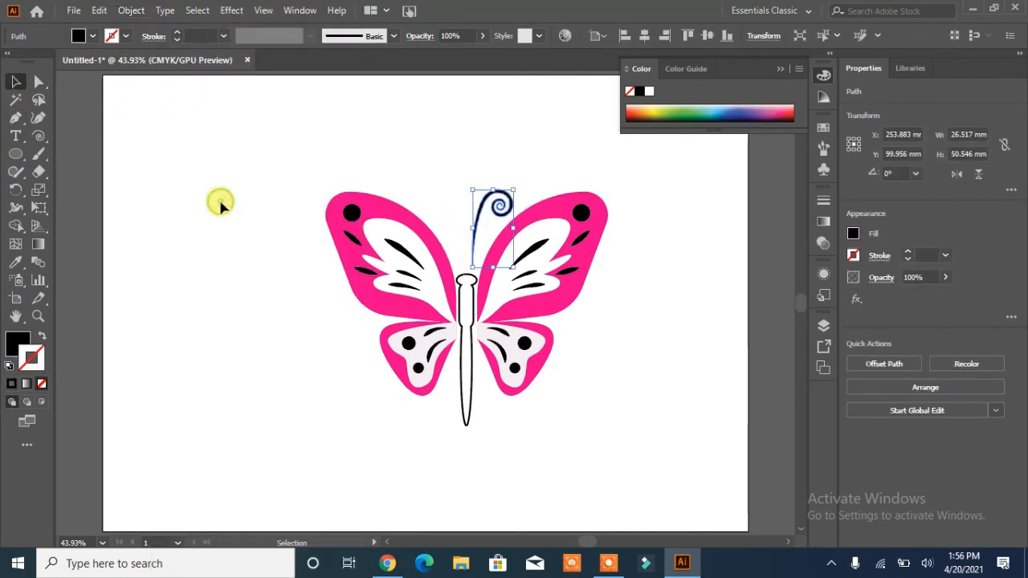
Step: Create a reflected copy of the antenna across the vertical axis
{"action": "right_click", "coordinate": [494, 217]}
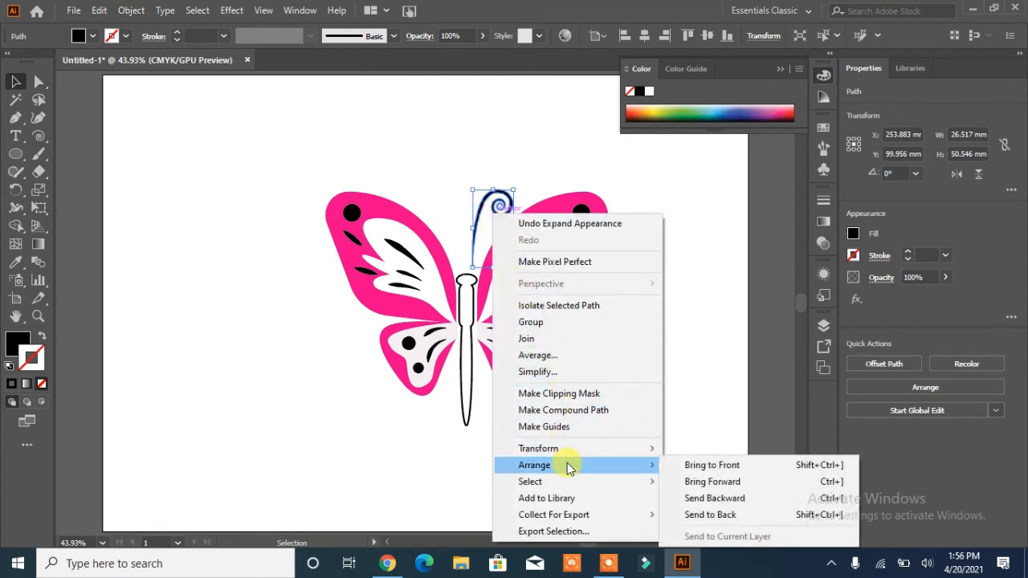
{"action": "mouse_move", "coordinate": [564, 457]}
{"action": "left_click", "coordinate": [701, 372]}
{"action": "left_click", "coordinate": [689, 379]}
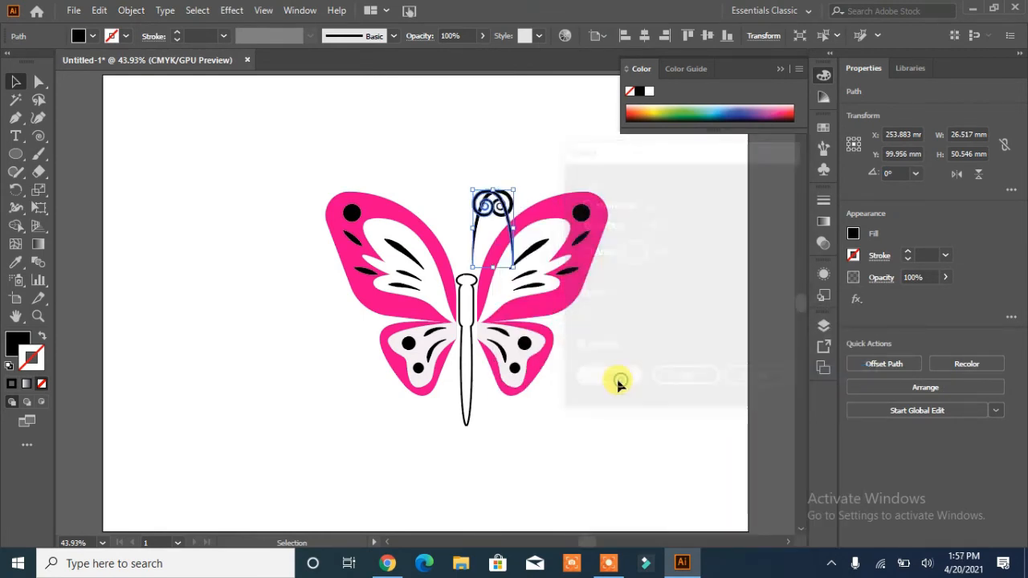
Step: Move the reflected antenna left until it mirrors the original antenna on the other side of the head
{"action": "key", "text": "Left"}
{"action": "key", "text": "Left"}
{"action": "key", "text": "Left"}
{"action": "key", "text": "Left"}
{"action": "key", "text": "Left"}
{"action": "key", "text": "Left"}
{"action": "key", "text": "Left"}
{"action": "key", "text": "Left"}
{"action": "key", "text": "Left"}
{"action": "key", "text": "Left"}
{"action": "key", "text": "Left"}
{"action": "key", "text": "Left"}
{"action": "key", "text": "Left"}
{"action": "key", "text": "Left"}
{"action": "key", "text": "Left"}
{"action": "key", "text": "Left"}
{"action": "key", "text": "Left"}
{"action": "key", "text": "Left"}
{"action": "key", "text": "Left"}
{"action": "key", "text": "Left"}
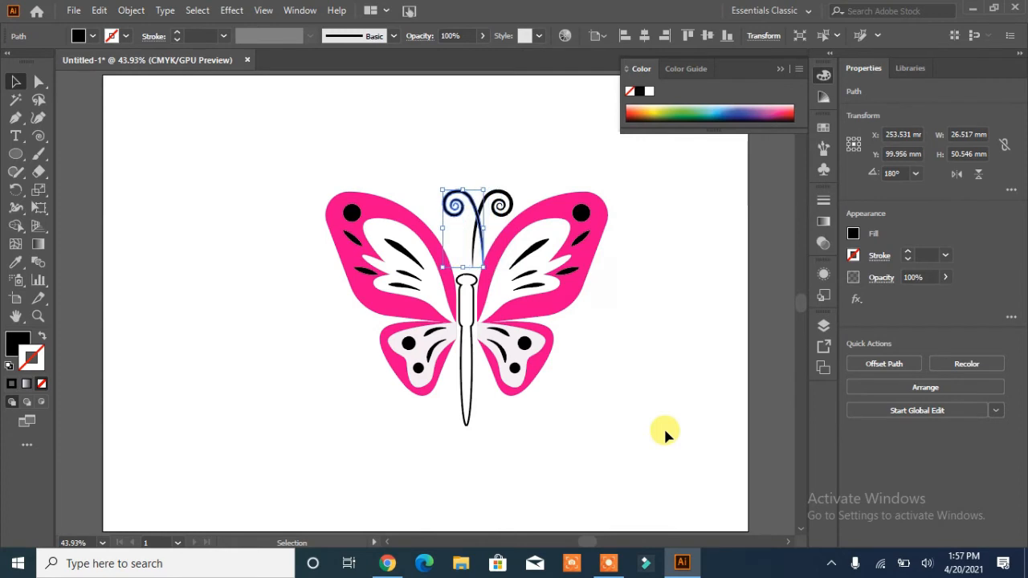
{"action": "key", "text": "Left"}
{"action": "key", "text": "Left"}
{"action": "key", "text": "Left"}
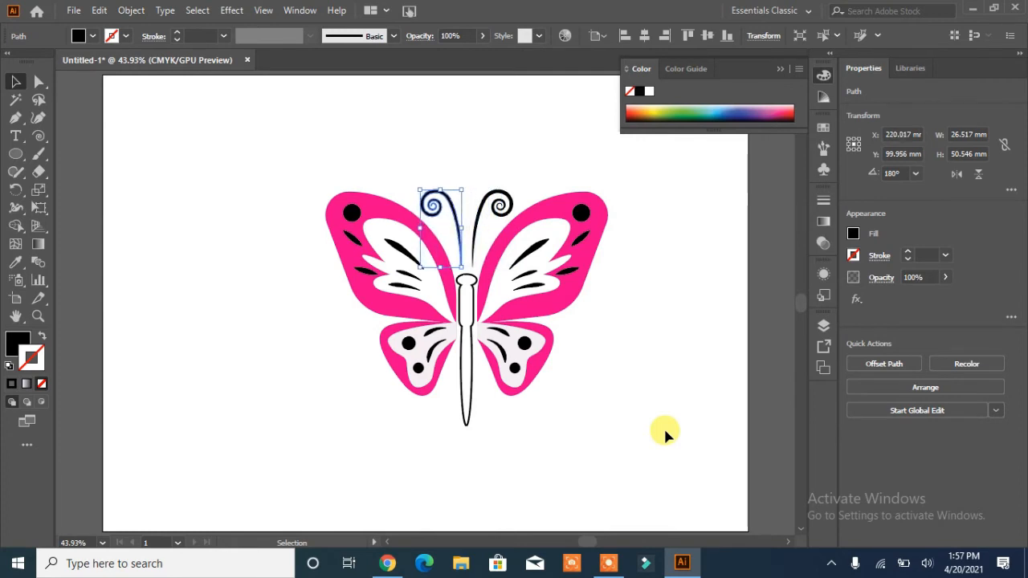
{"action": "left_click", "coordinate": [259, 462]}
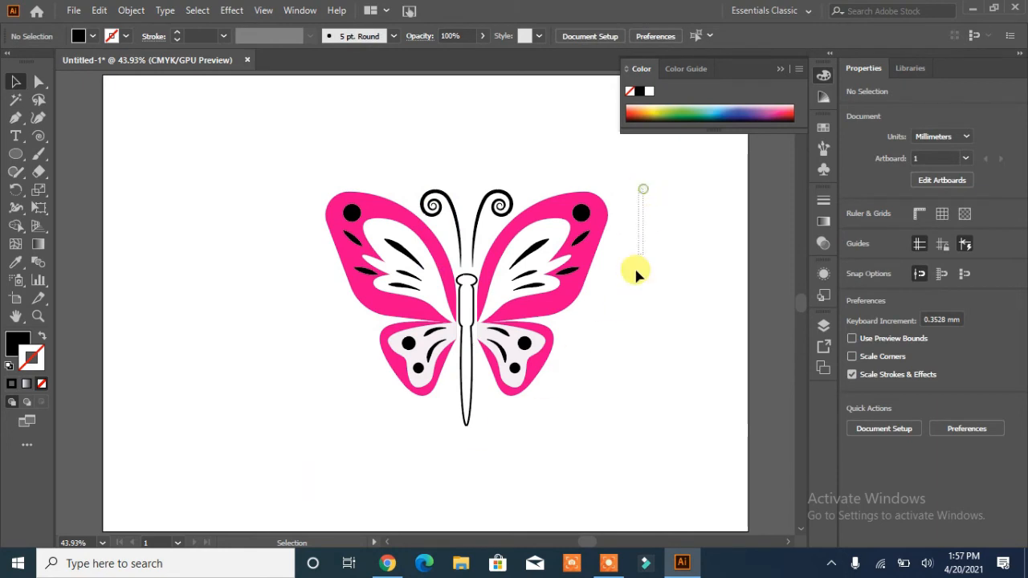
Step: Group all the butterfly parts and move the group up and left on the artboard
{"action": "left_click_drag", "start_coordinate": [227, 409], "coordinate": [294, 434]}
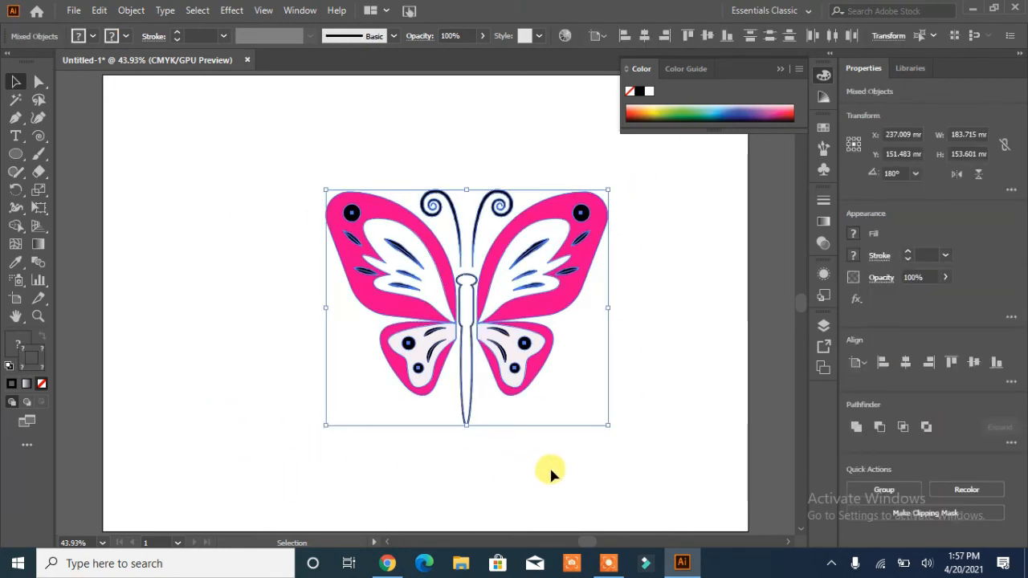
{"action": "left_click", "coordinate": [884, 490]}
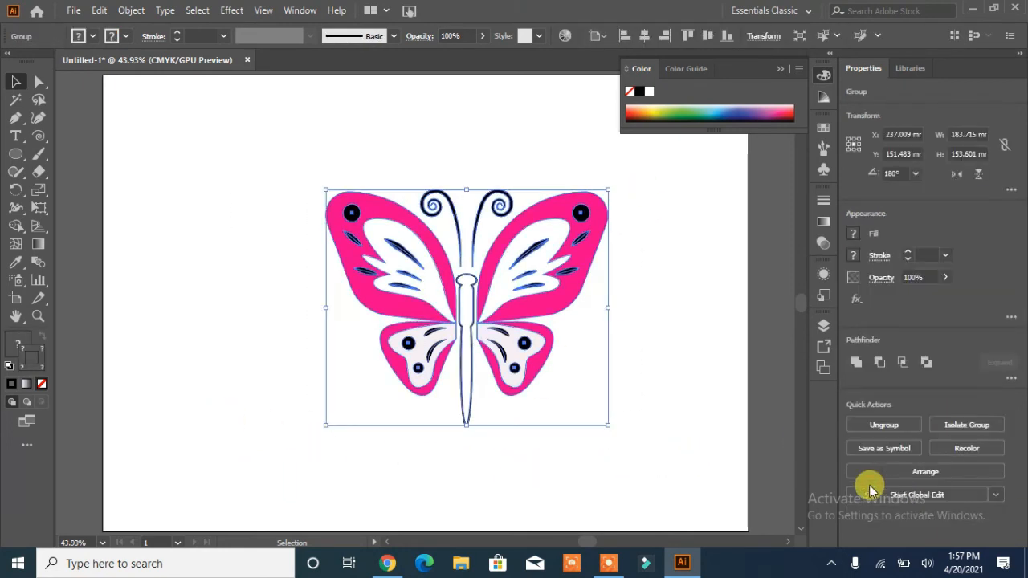
{"action": "key", "text": "ctrl+h"}
{"action": "left_click", "coordinate": [659, 204]}
{"action": "left_click", "coordinate": [416, 301]}
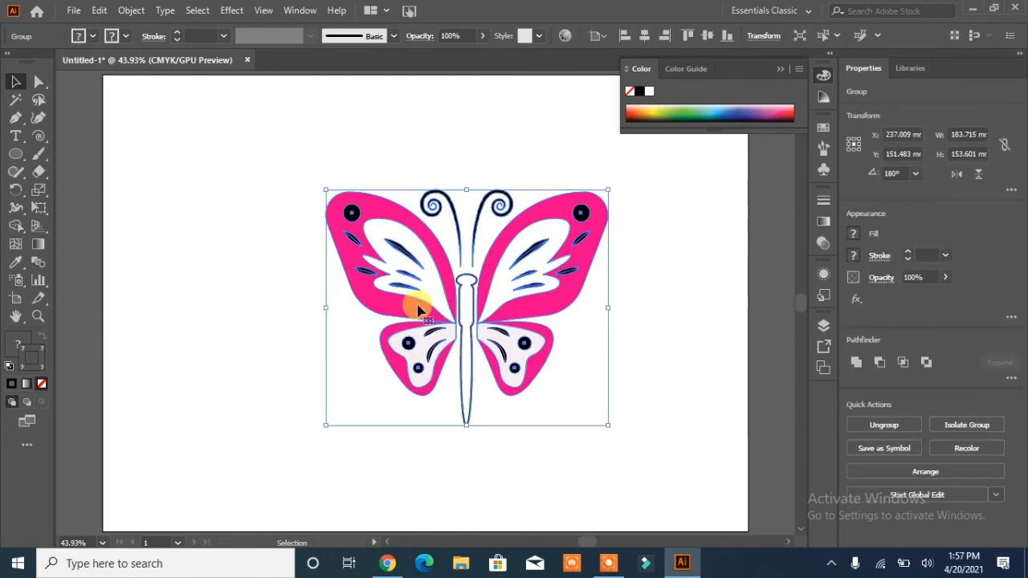
{"action": "left_click_drag", "start_coordinate": [416, 301], "coordinate": [371, 247]}
{"action": "left_click", "coordinate": [612, 339]}
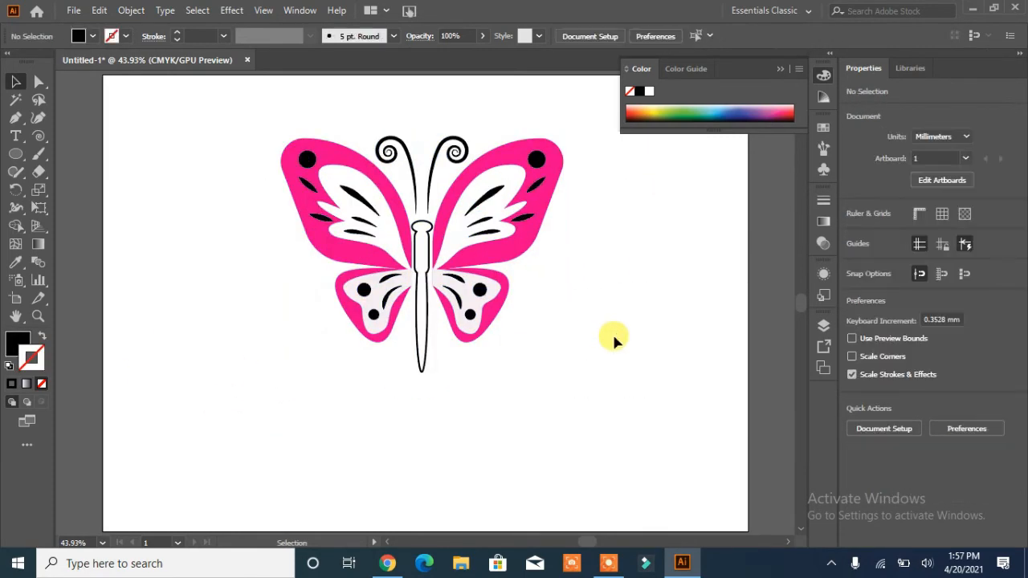
Step: Pull the bottom anchor point of the butterfly's body up inside the body so the lower end becomes an inverted notch
{"action": "left_click", "coordinate": [420, 372]}
{"action": "left_click", "coordinate": [38, 81]}
{"action": "left_click", "coordinate": [351, 415]}
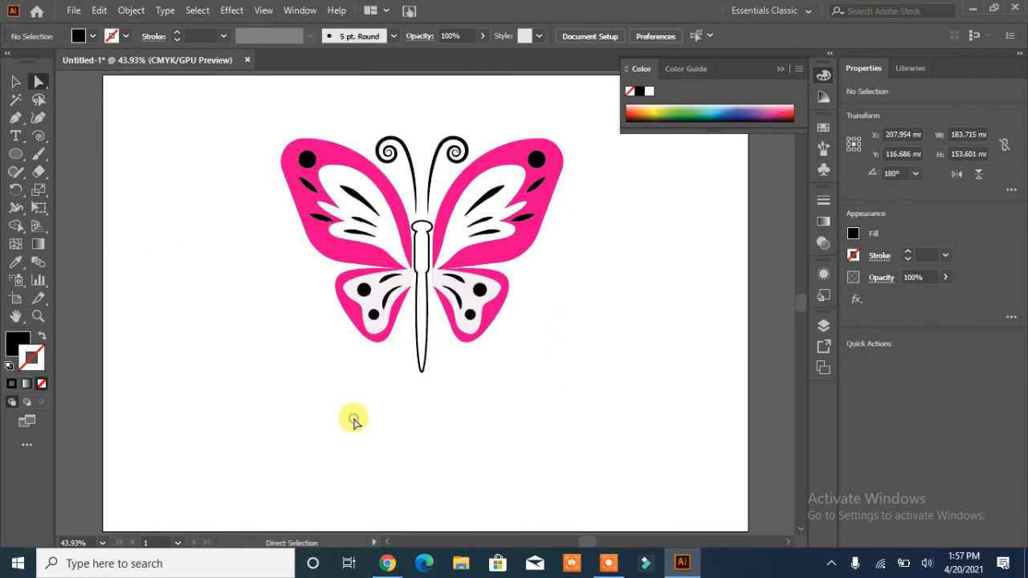
{"action": "left_click_drag", "start_coordinate": [431, 329], "coordinate": [404, 392]}
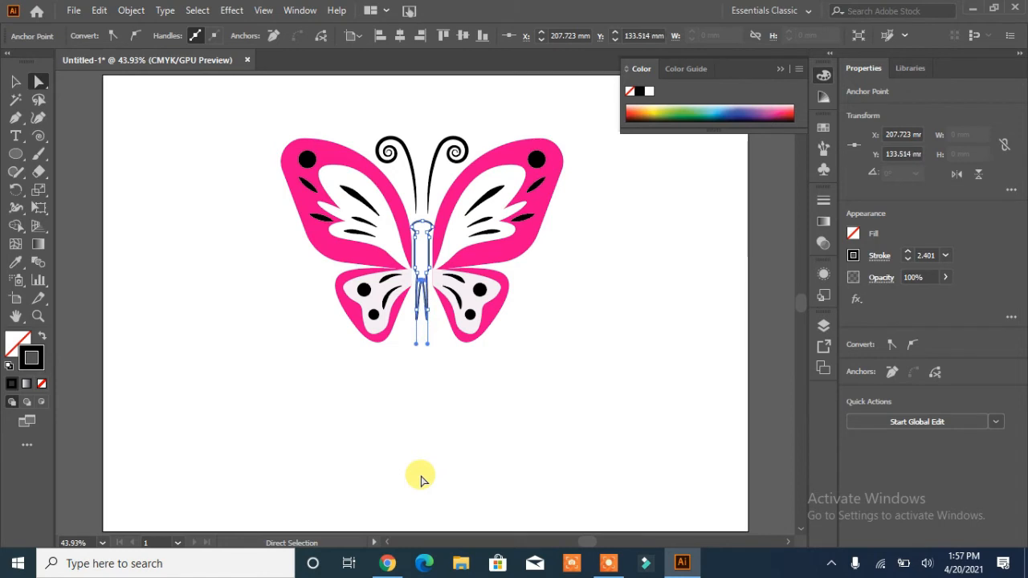
{"action": "left_click", "coordinate": [401, 479]}
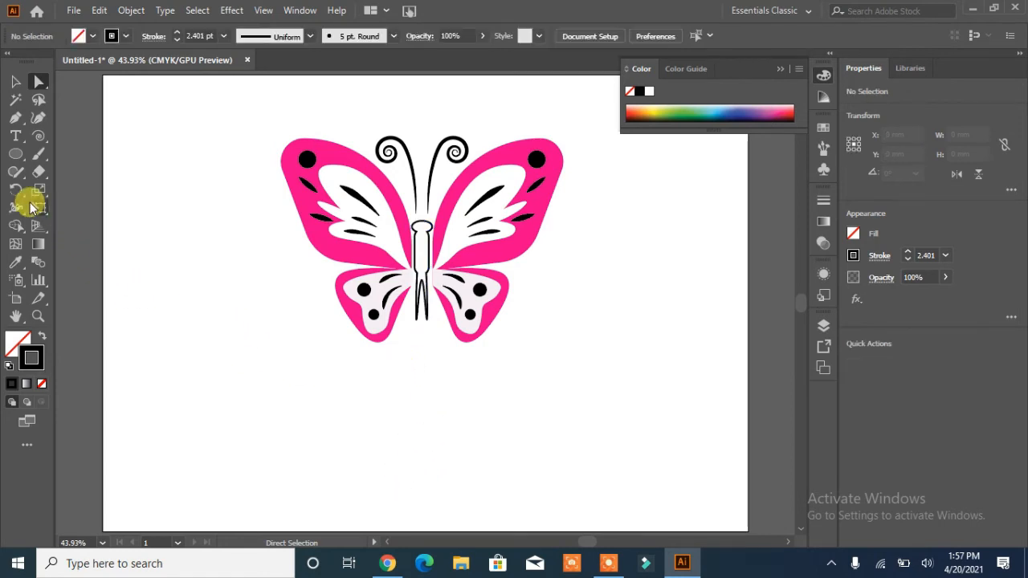
Step: Draw a narrow ellipse about 7.35 mm wide and 23 mm high over the notched lower end of the body
{"action": "left_click", "coordinate": [16, 153]}
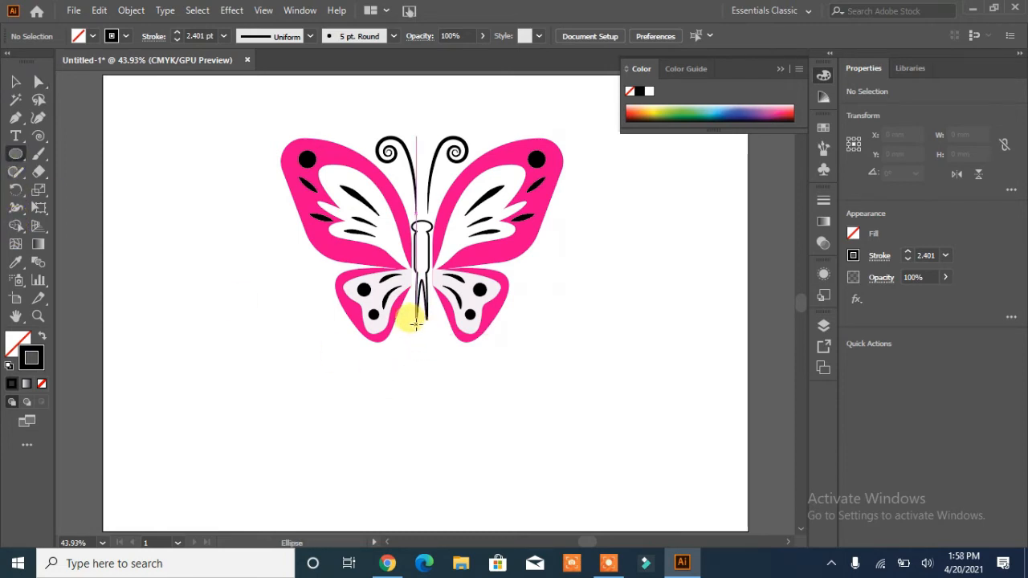
{"action": "mouse_move", "coordinate": [416, 323]}
{"action": "left_mouse_down"}
{"action": "mouse_move", "coordinate": [429, 359]}
{"action": "mouse_move", "coordinate": [424, 321]}
{"action": "left_mouse_up"}
{"action": "left_click", "coordinate": [279, 380]}
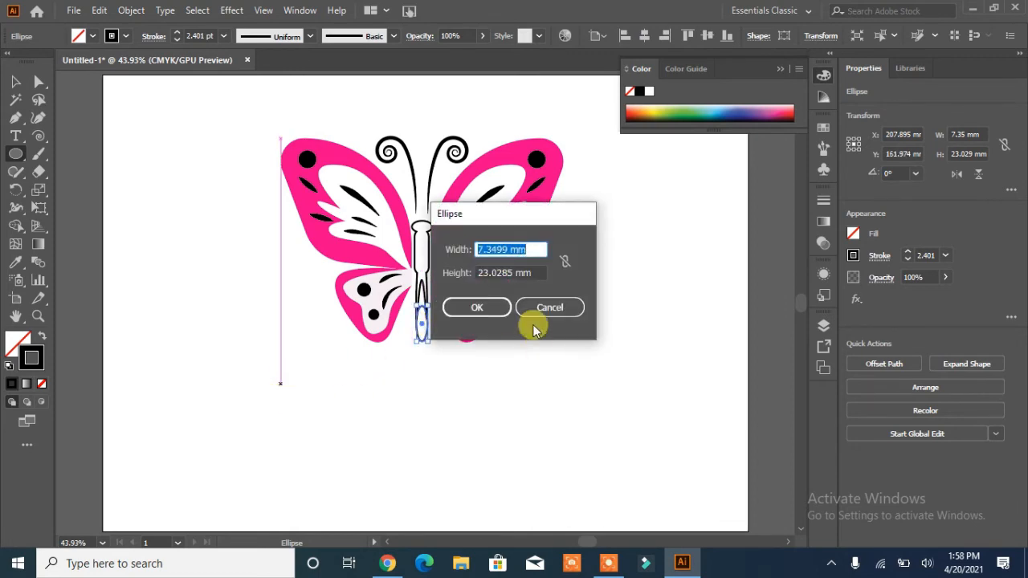
{"action": "left_click", "coordinate": [470, 306]}
{"action": "left_click", "coordinate": [15, 81]}
{"action": "left_click", "coordinate": [149, 257]}
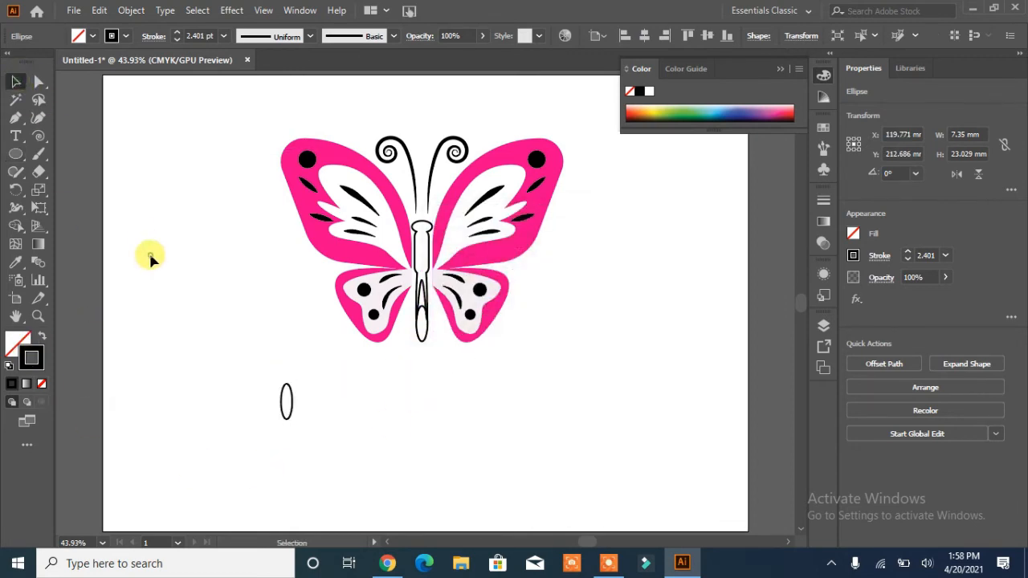
{"action": "left_click", "coordinate": [285, 414]}
{"action": "key", "text": "Delete"}
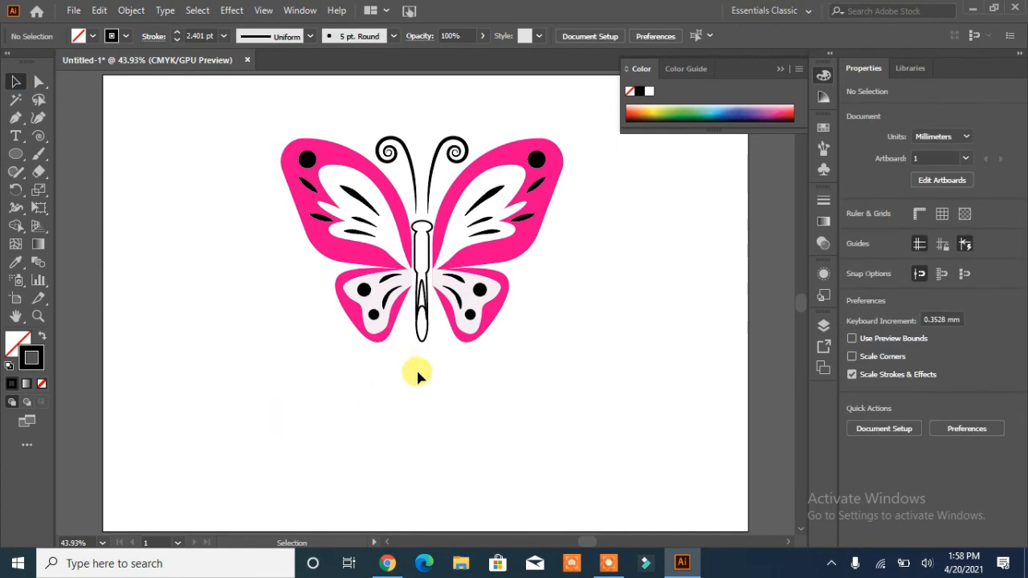
Step: Try to select the grouped body outline together with the new ellipse for combining
{"action": "left_click_drag", "start_coordinate": [421, 369], "coordinate": [419, 290]}
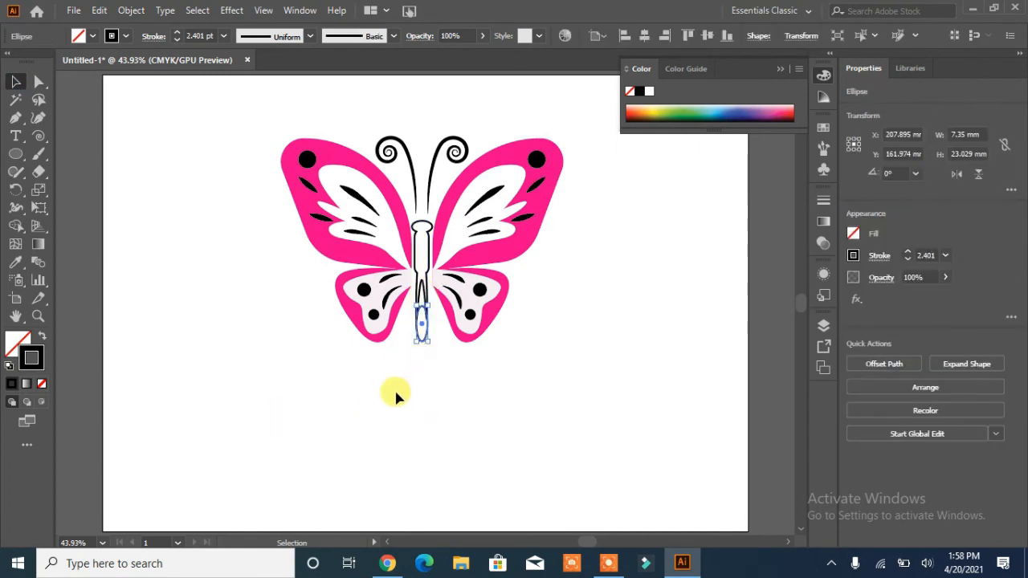
{"action": "left_click", "coordinate": [39, 81]}
{"action": "left_click", "coordinate": [246, 436]}
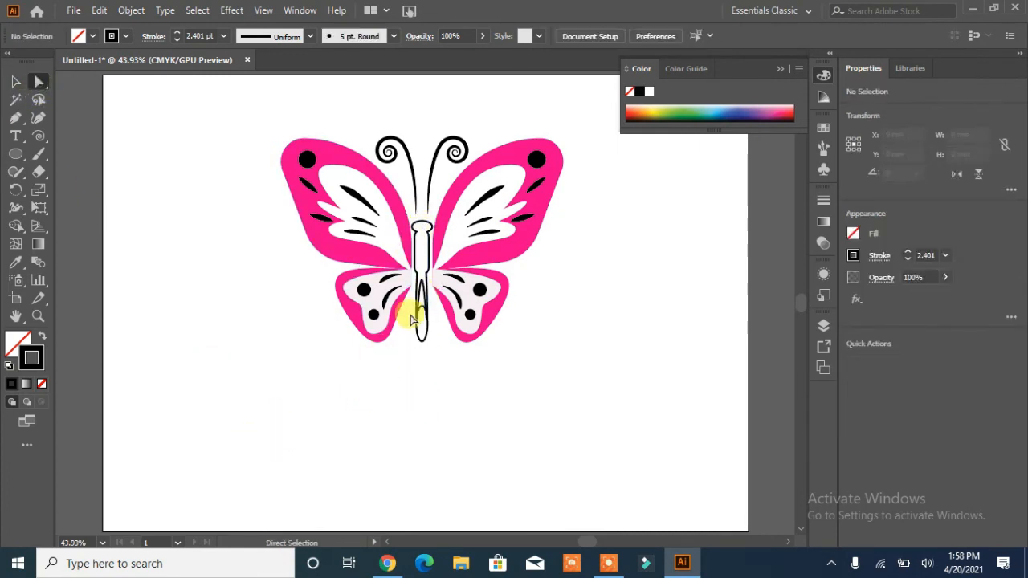
{"action": "left_click", "coordinate": [422, 295]}
{"action": "left_click_drag", "start_coordinate": [424, 295], "coordinate": [420, 340]}
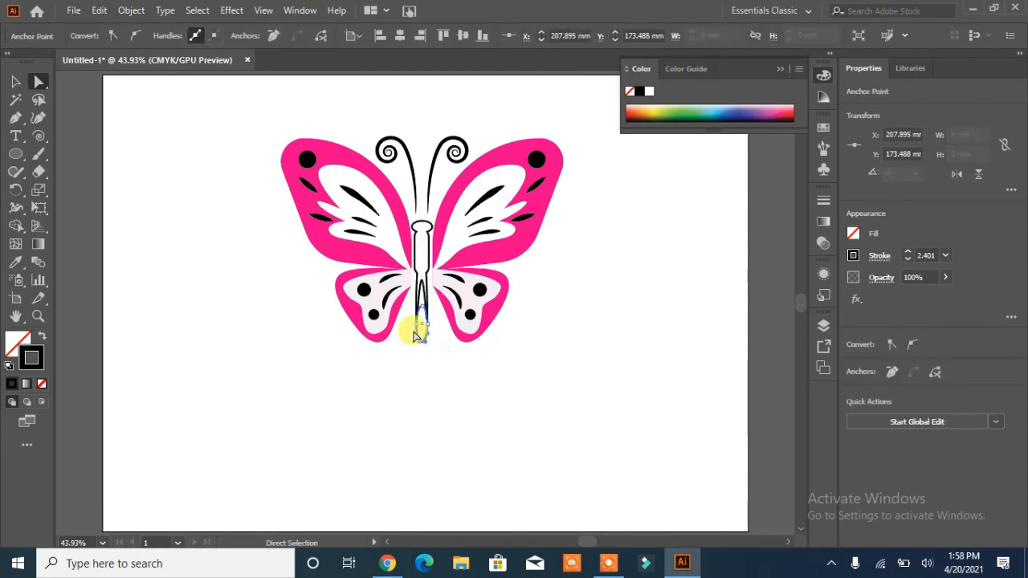
{"action": "left_click", "coordinate": [425, 233]}
{"action": "left_click_drag", "start_coordinate": [425, 232], "coordinate": [424, 218]}
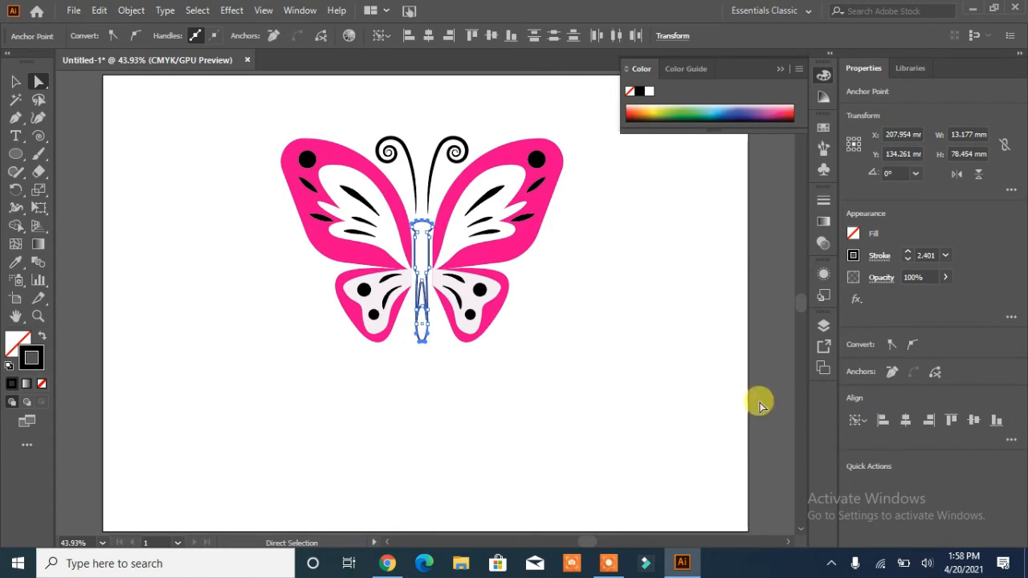
{"action": "left_click", "coordinate": [15, 81]}
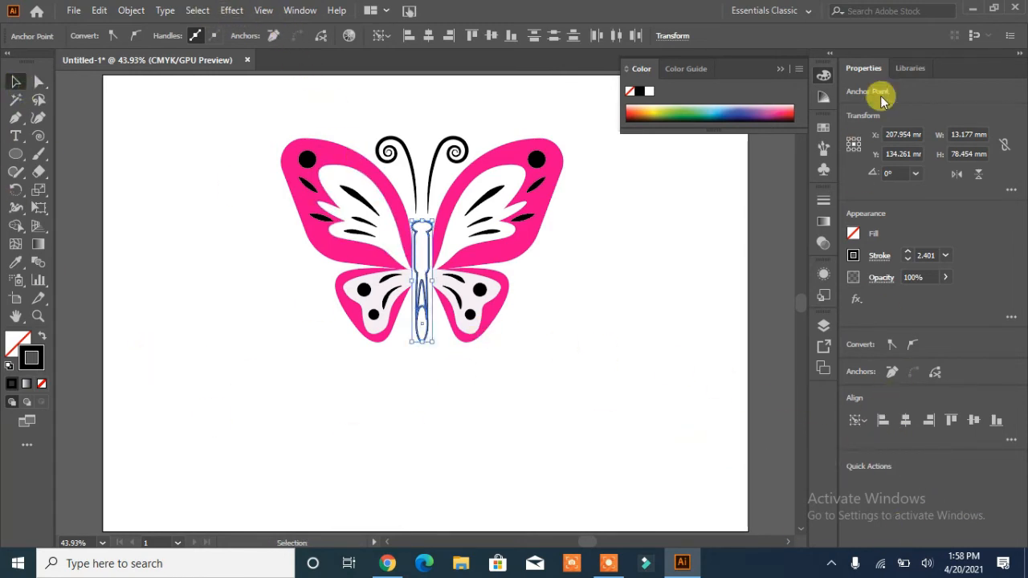
{"action": "left_click", "coordinate": [673, 35]}
{"action": "left_click", "coordinate": [413, 374]}
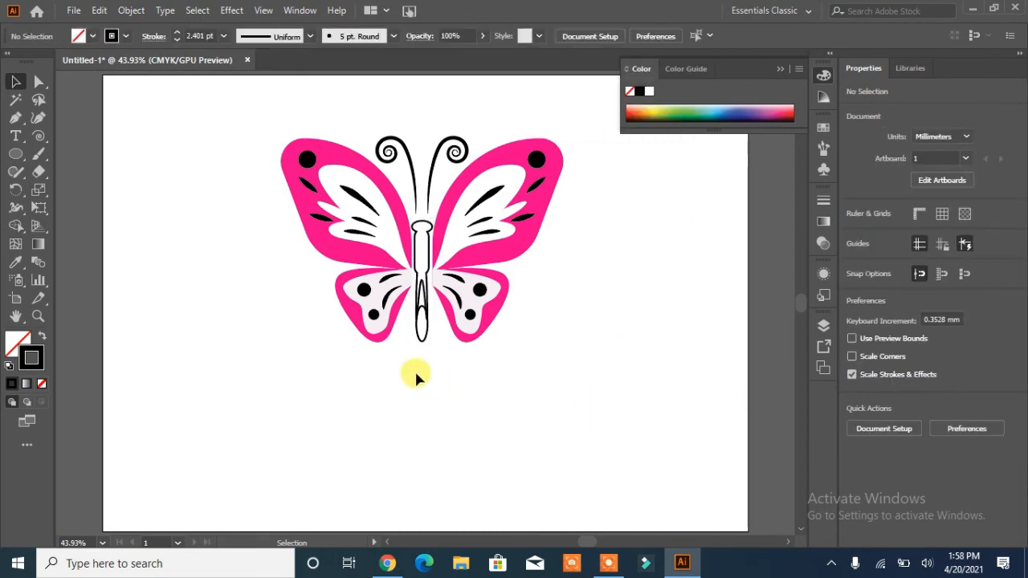
Step: Ungroup the butterfly so that its parts can be selected separately
{"action": "key", "text": "ctrl+a"}
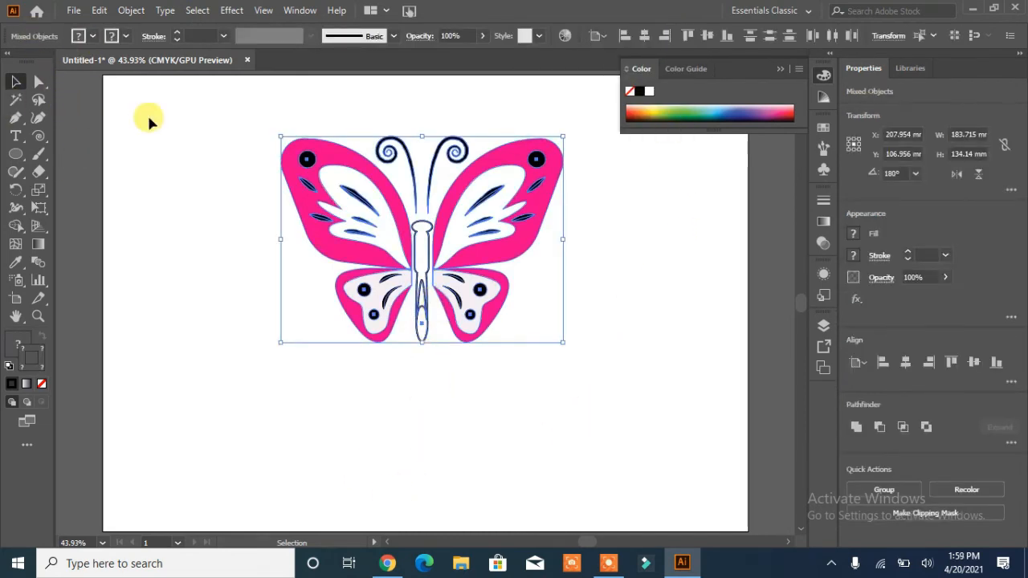
{"action": "left_click", "coordinate": [184, 265]}
{"action": "left_click", "coordinate": [362, 337]}
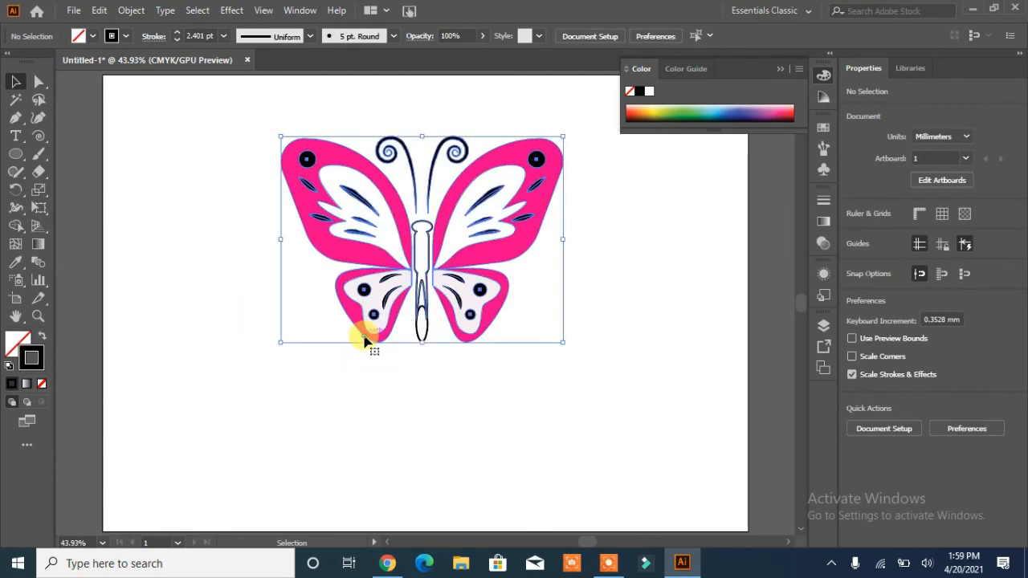
{"action": "right_click", "coordinate": [361, 337]}
{"action": "left_click", "coordinate": [420, 195]}
Step: Select the body outline and the ellipse at its lower end and unite them into one shape
{"action": "left_click_drag", "start_coordinate": [421, 376], "coordinate": [410, 291]}
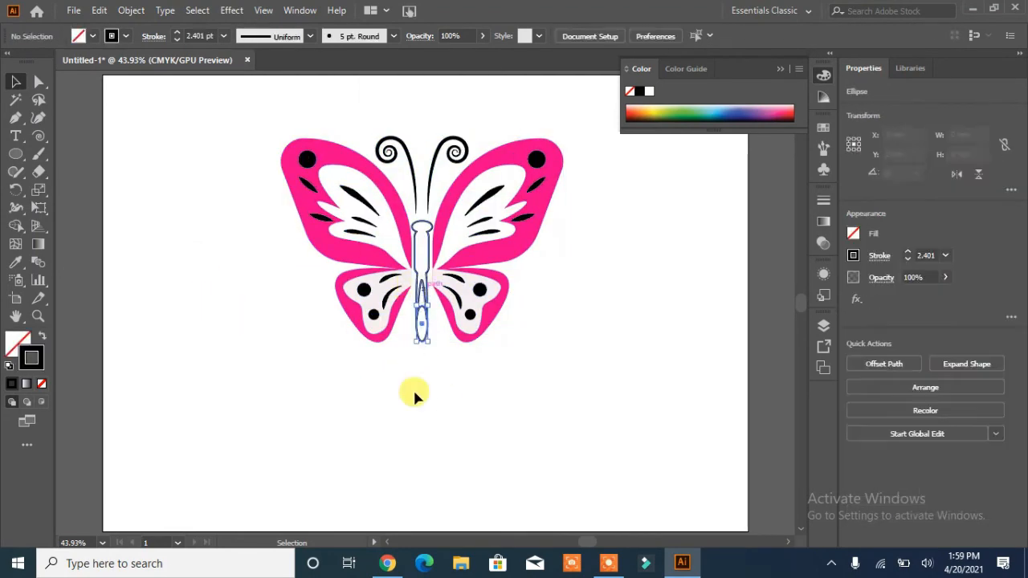
{"action": "left_click_drag", "start_coordinate": [429, 410], "coordinate": [424, 257]}
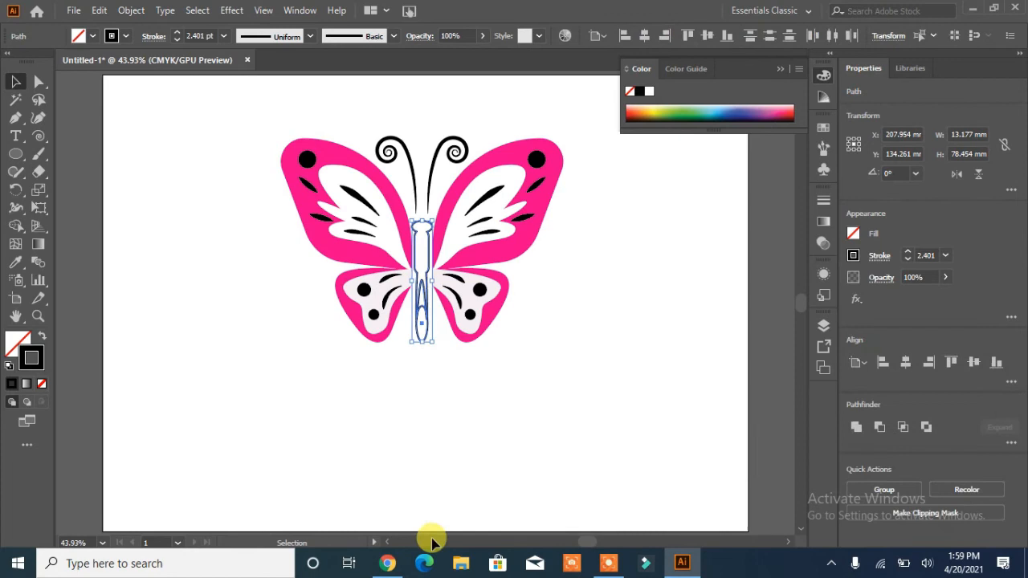
{"action": "left_click", "coordinate": [858, 430]}
{"action": "left_click", "coordinate": [508, 413]}
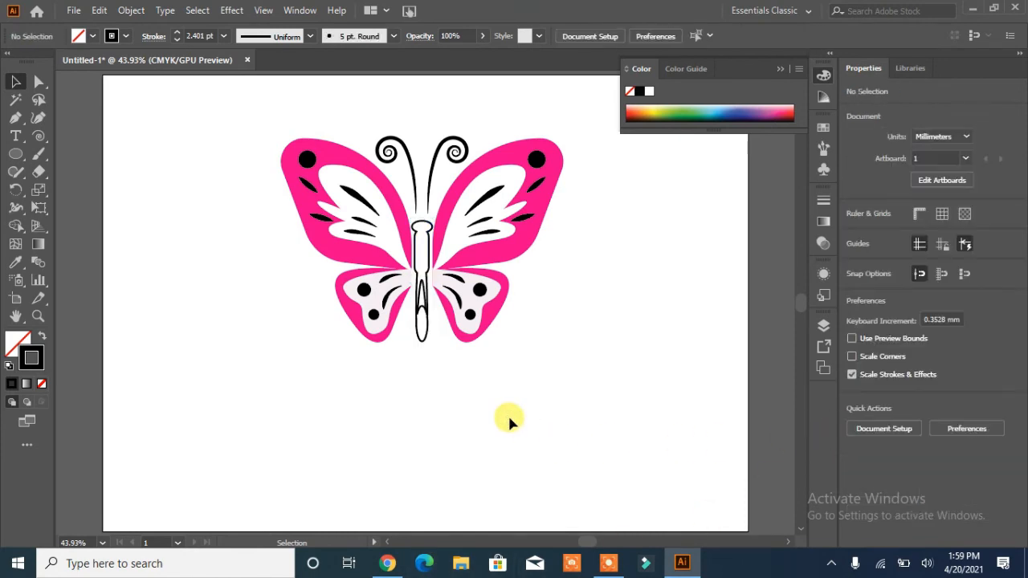
Step: Swap the fill and stroke of the united body so it has a solid black fill and no stroke
{"action": "left_click", "coordinate": [421, 289]}
{"action": "left_click", "coordinate": [449, 416]}
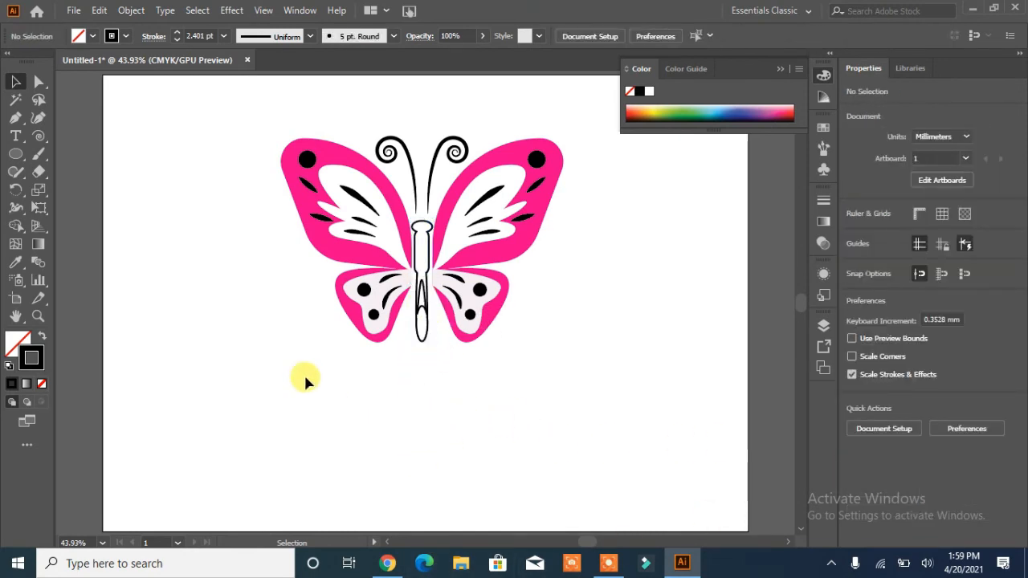
{"action": "left_click", "coordinate": [423, 303]}
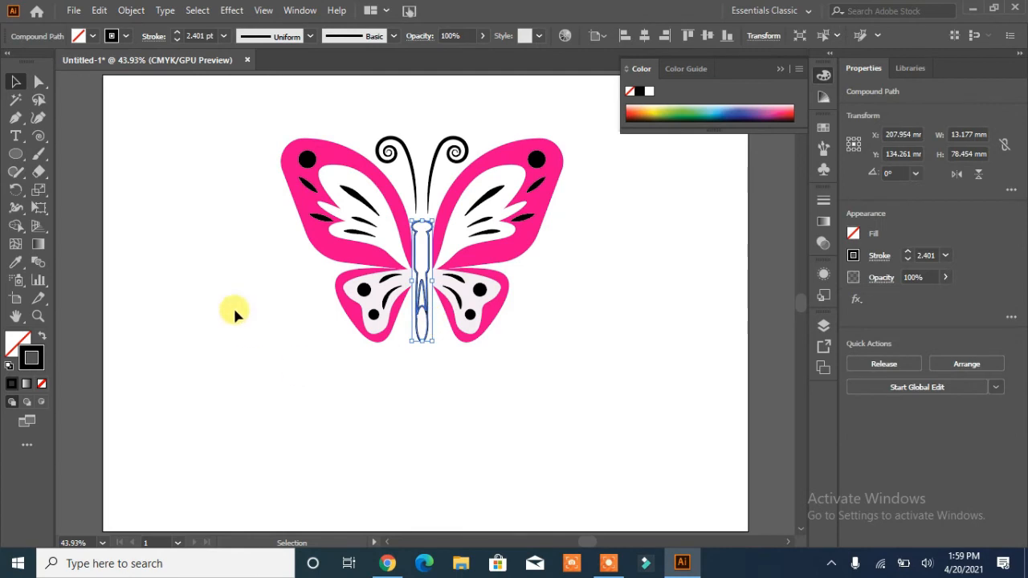
{"action": "left_click", "coordinate": [38, 334]}
{"action": "left_click", "coordinate": [117, 386]}
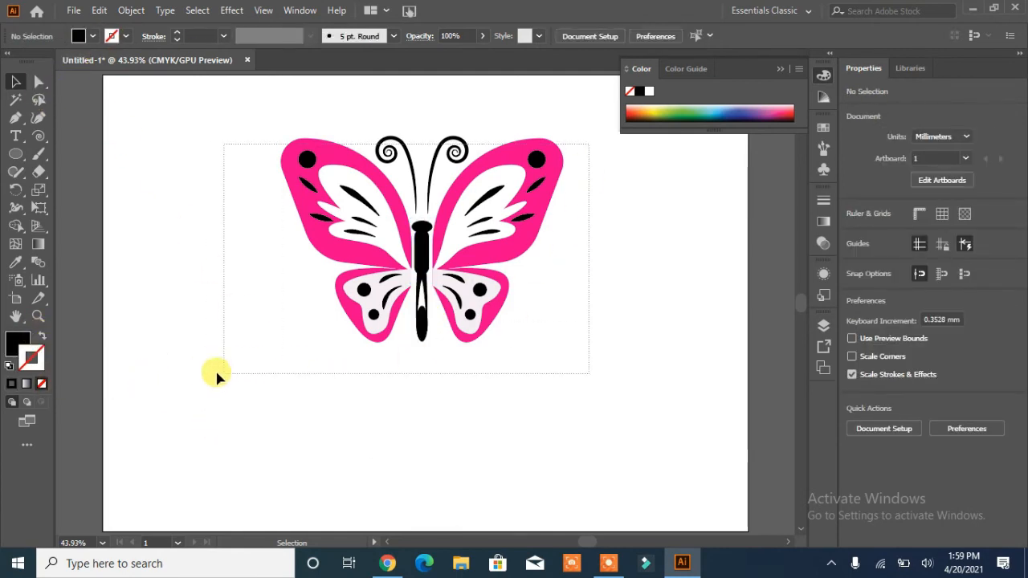
Step: Scale down the whole butterfly, place it in the upper middle of the artboard, and add the text "Beauty" beneath it
{"action": "left_click_drag", "start_coordinate": [215, 372], "coordinate": [205, 378]}
{"action": "left_click_drag", "start_coordinate": [446, 275], "coordinate": [456, 295]}
{"action": "left_click", "coordinate": [472, 408]}
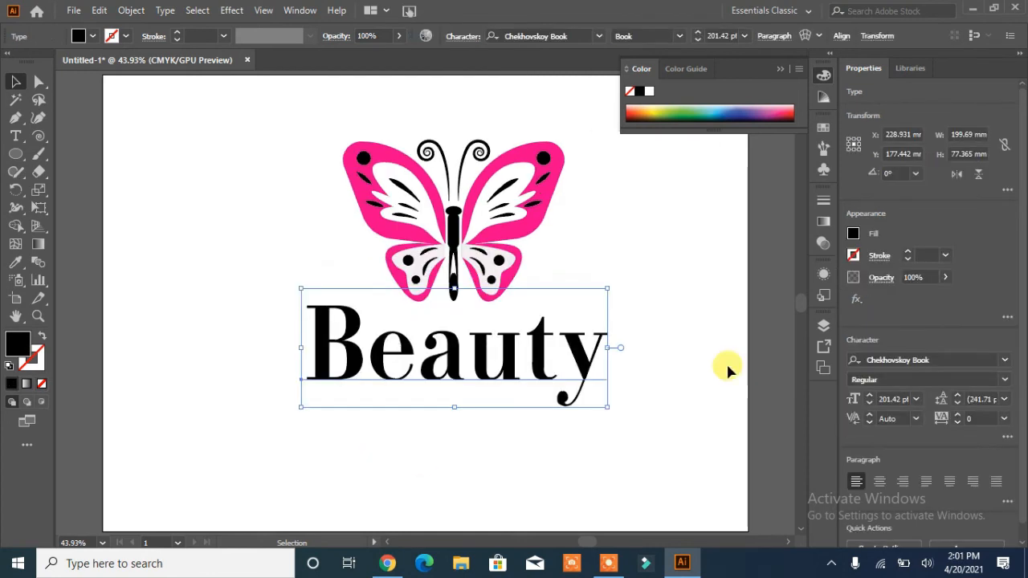
Step: Set the font of the "Beauty" text to Great Vibes
{"action": "left_click", "coordinate": [599, 37]}
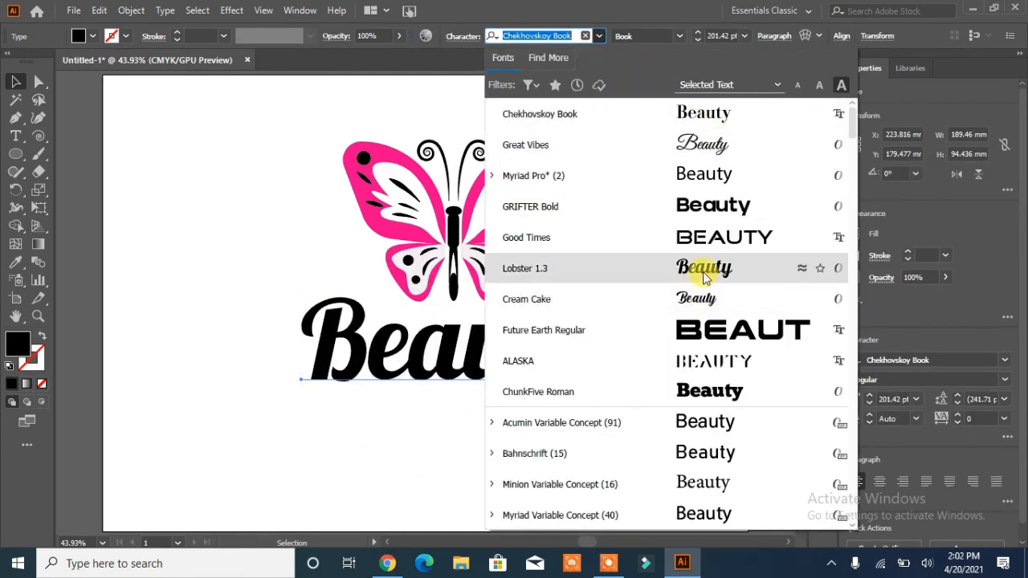
{"action": "left_click", "coordinate": [696, 145]}
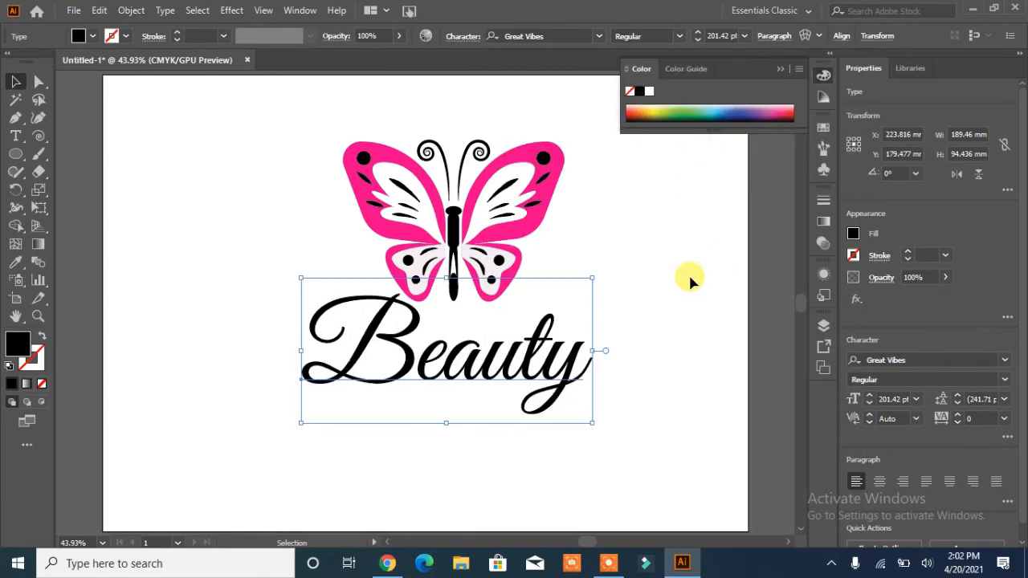
Step: Enlarge the "Beauty" text to about 223 pt and reposition it just beneath the butterfly's lower wings
{"action": "left_click_drag", "start_coordinate": [486, 374], "coordinate": [475, 381]}
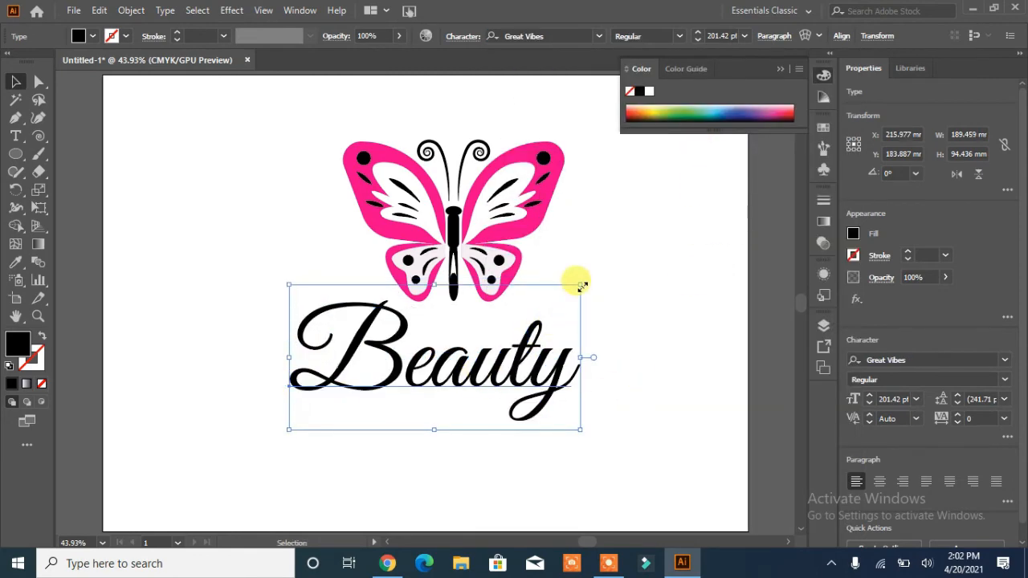
{"action": "left_click_drag", "start_coordinate": [582, 285], "coordinate": [612, 271]}
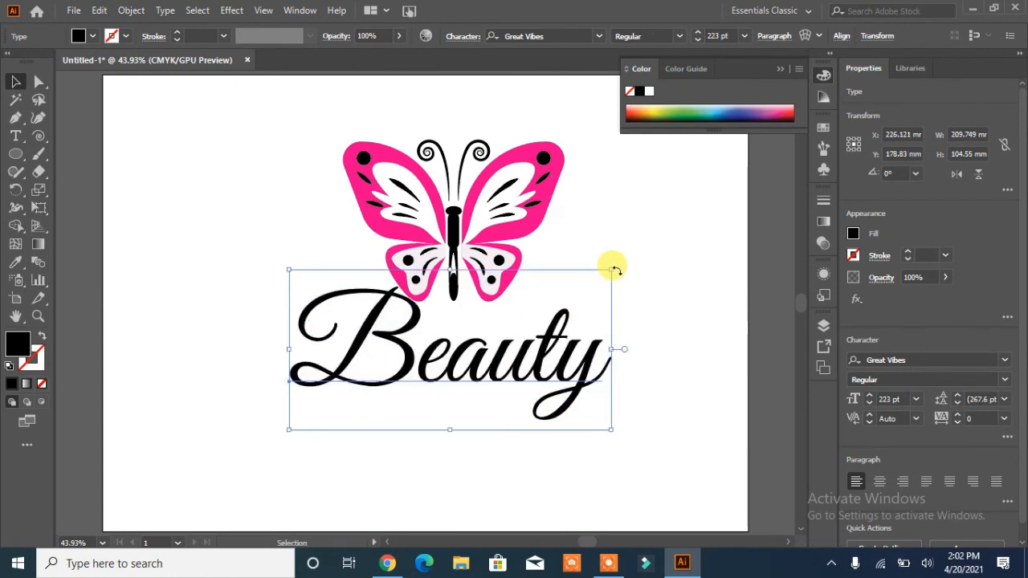
{"action": "left_click_drag", "start_coordinate": [488, 379], "coordinate": [500, 354]}
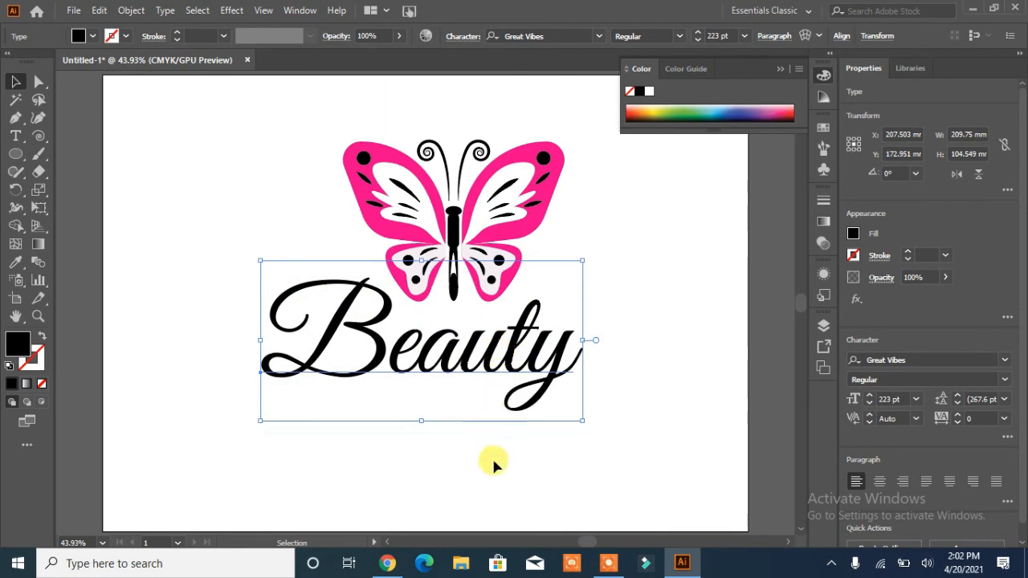
{"action": "mouse_move", "coordinate": [489, 370]}
{"action": "left_mouse_down"}
{"action": "mouse_move", "coordinate": [500, 363]}
{"action": "mouse_move", "coordinate": [500, 374]}
{"action": "left_mouse_up"}
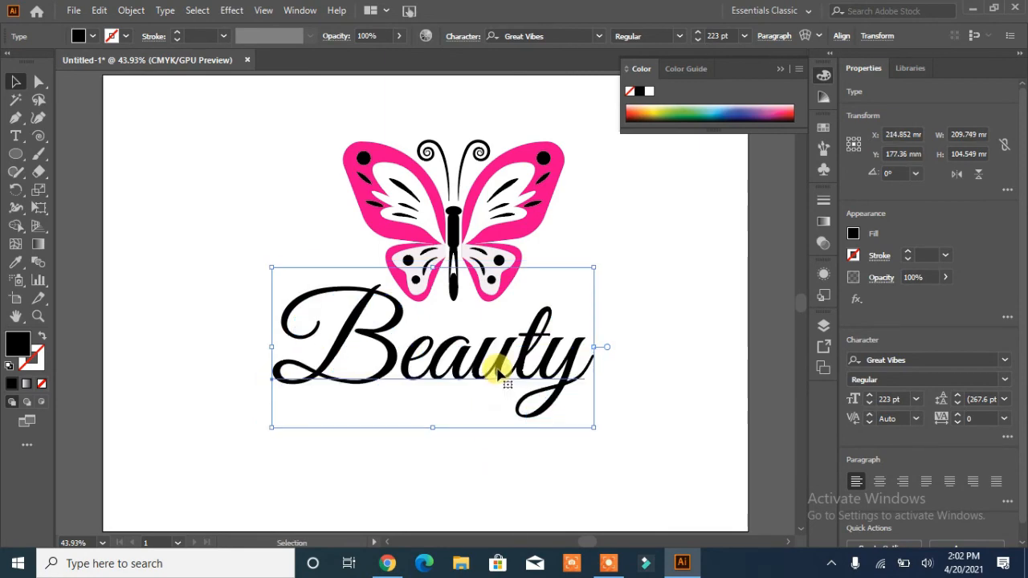
{"action": "left_click", "coordinate": [650, 286]}
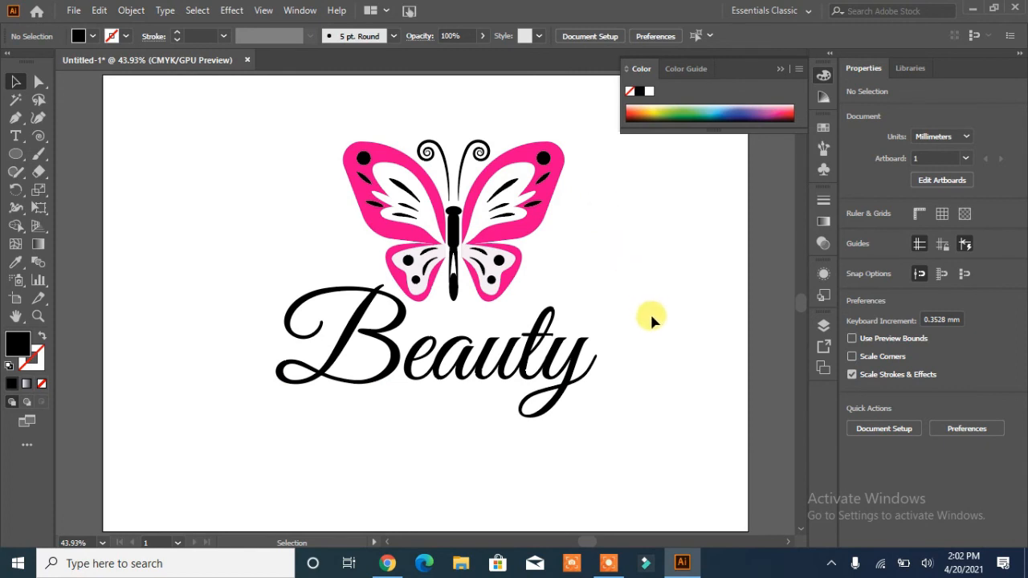
{"action": "left_click", "coordinate": [424, 201]}
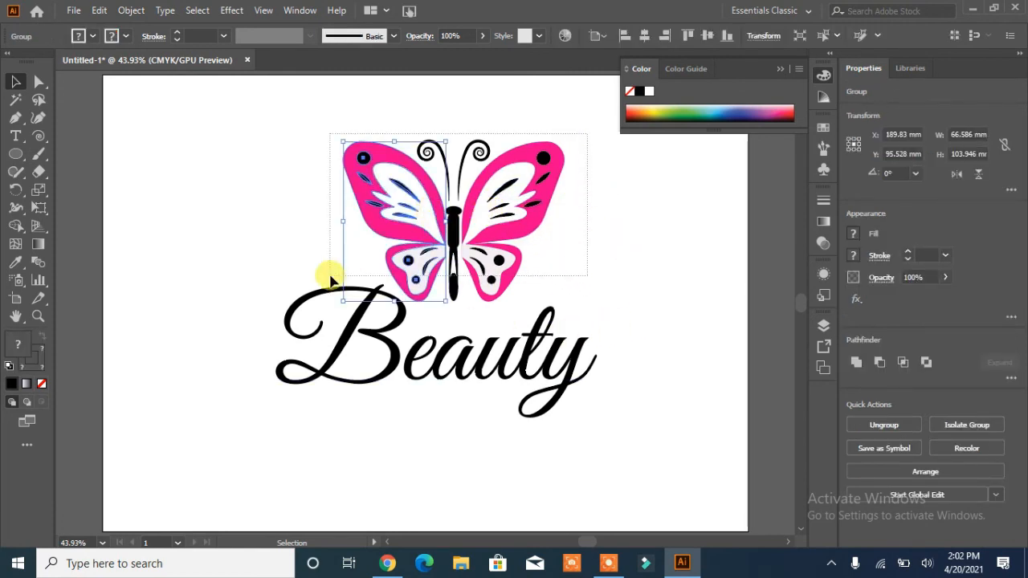
{"action": "key", "text": "ctrl+a"}
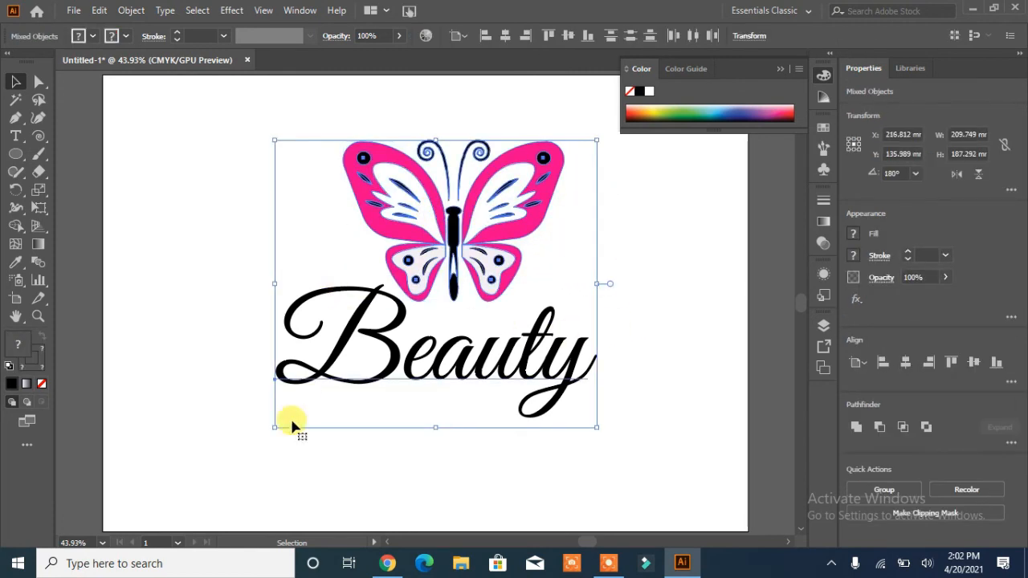
{"action": "left_click", "coordinate": [112, 382]}
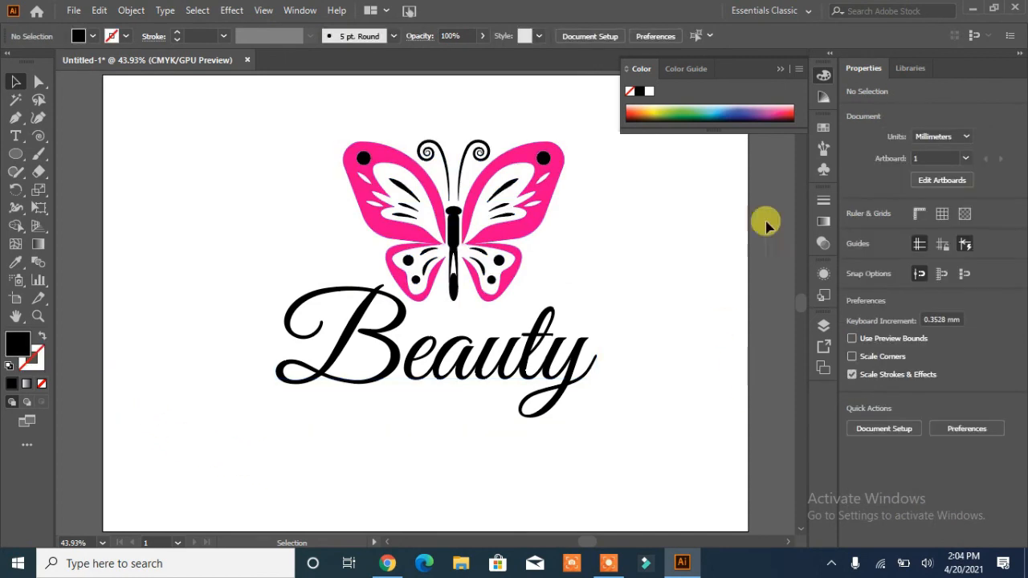
{"action": "left_click", "coordinate": [781, 69]}
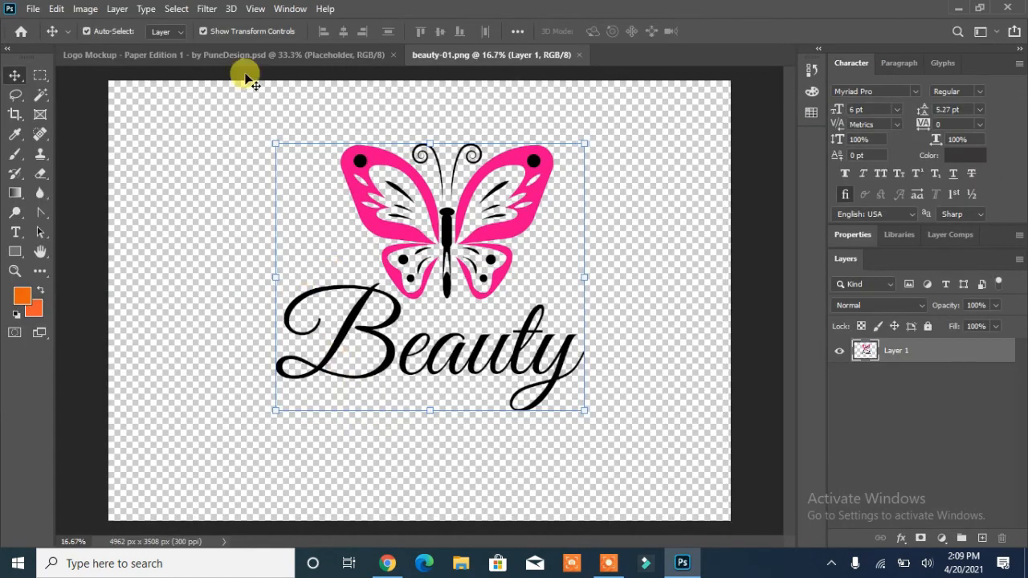
Step: Switch to Photoshop, open the Logo Mockup's Placeholder smart object, and bring the butterfly logo from beauty-01.png into it
{"action": "left_click", "coordinate": [241, 56]}
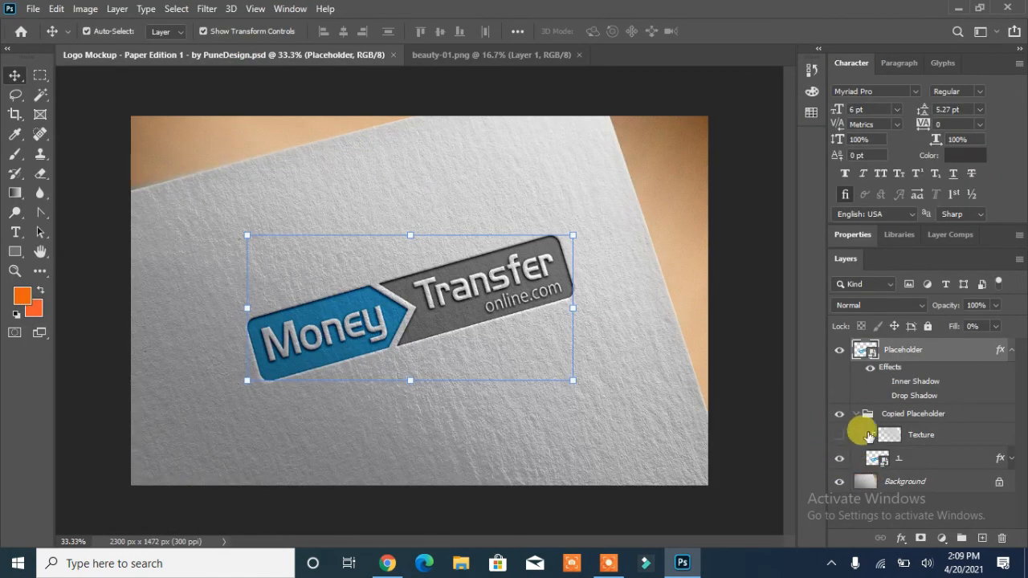
{"action": "double_click", "coordinate": [865, 351]}
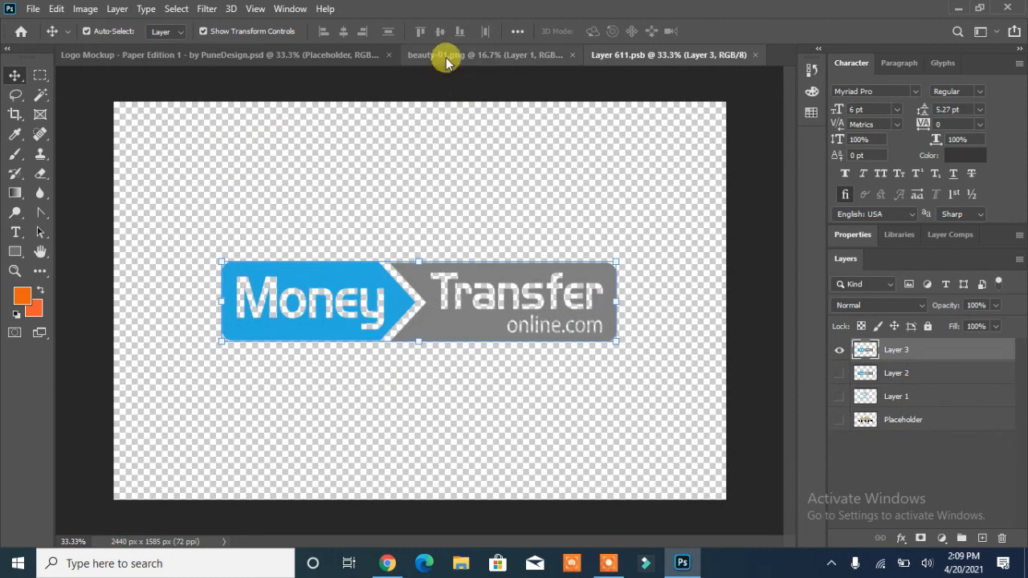
{"action": "left_click", "coordinate": [444, 56]}
{"action": "left_click_drag", "start_coordinate": [422, 247], "coordinate": [418, 274]}
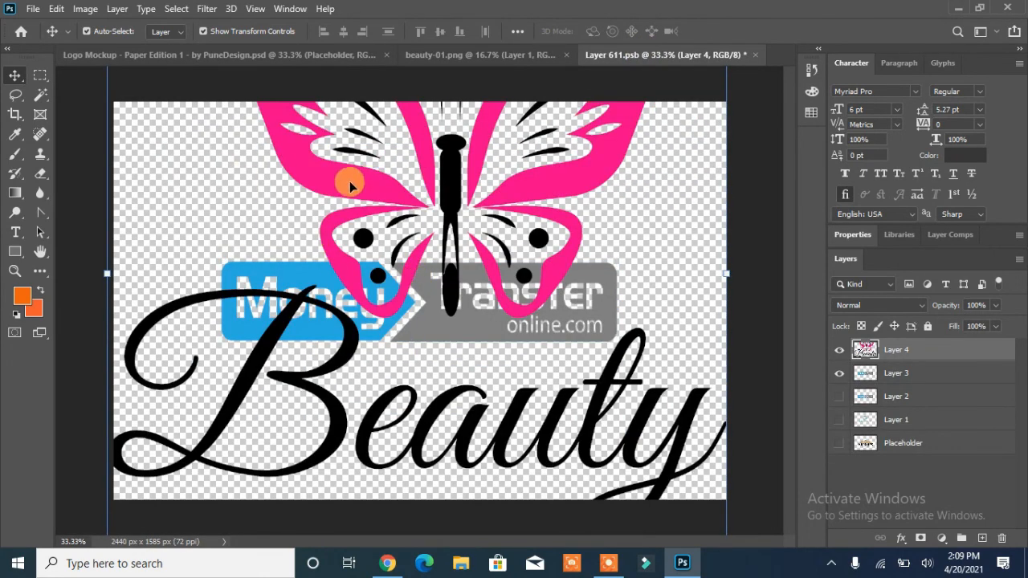
Step: Scale the butterfly logo to 54.26%, center it on the smart object's canvas, and hide the Money Transfer logo on Layer 3
{"action": "left_click_drag", "start_coordinate": [112, 83], "coordinate": [307, 225]}
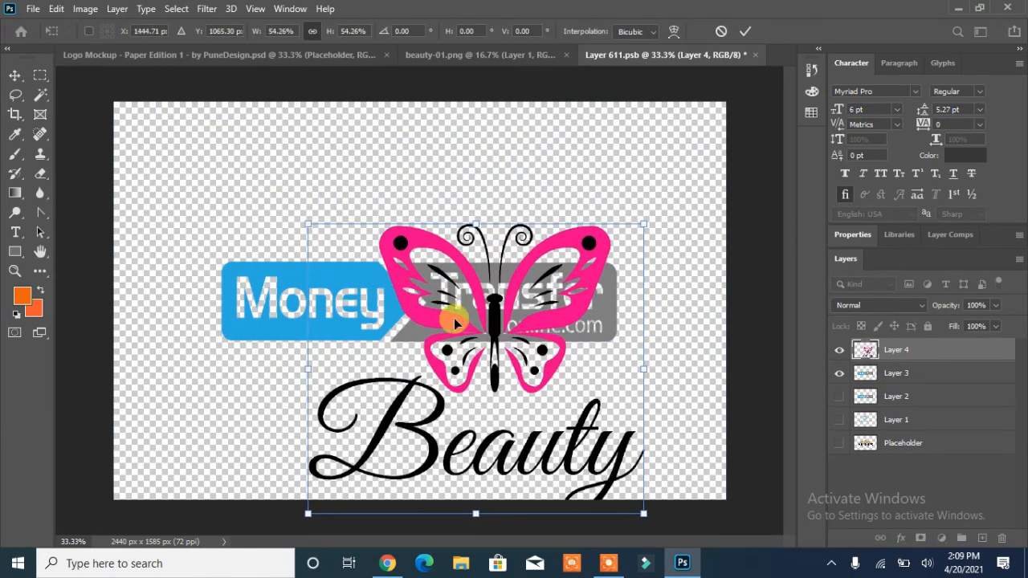
{"action": "left_click_drag", "start_coordinate": [455, 321], "coordinate": [394, 243]}
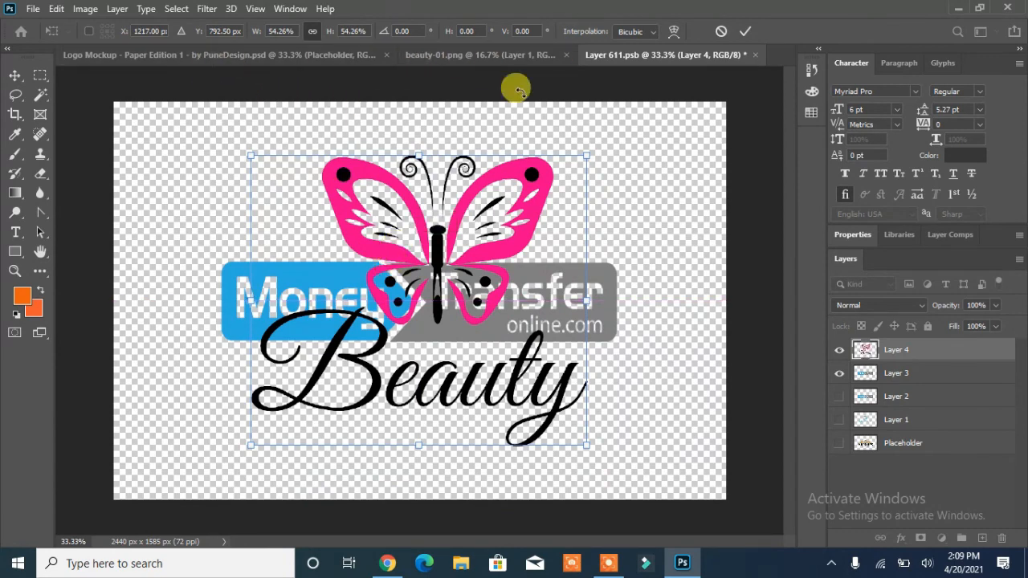
{"action": "left_click", "coordinate": [839, 373]}
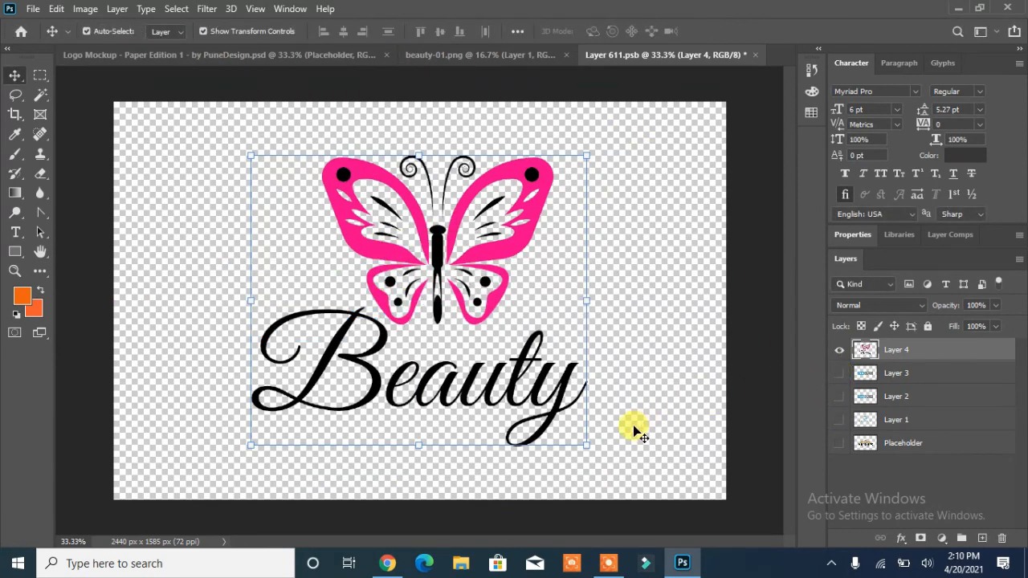
Step: Save the edited smart object, then return to the Logo Mockup document with no layer selected
{"action": "key", "text": "ctrl+s"}
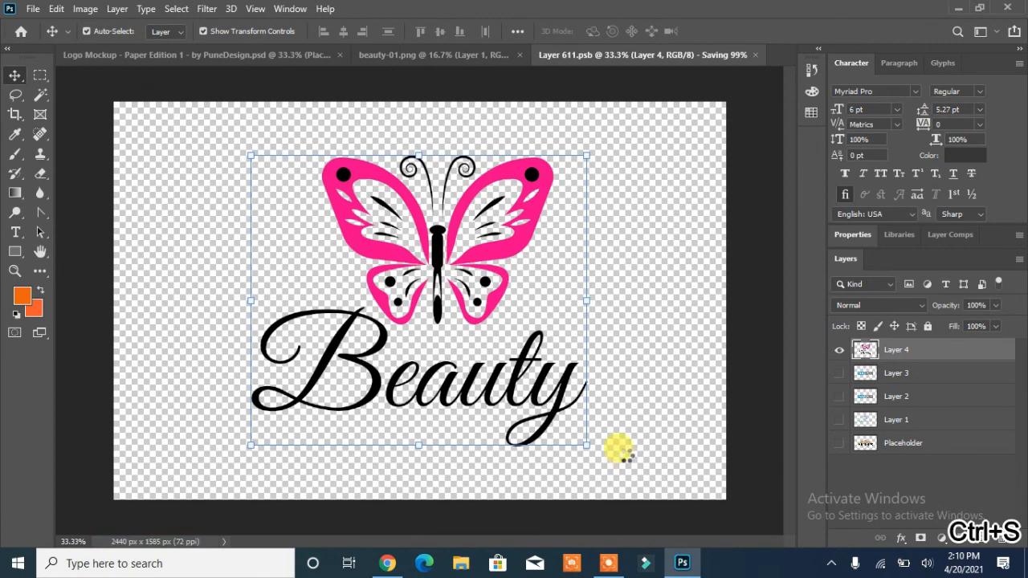
{"action": "left_click", "coordinate": [319, 54]}
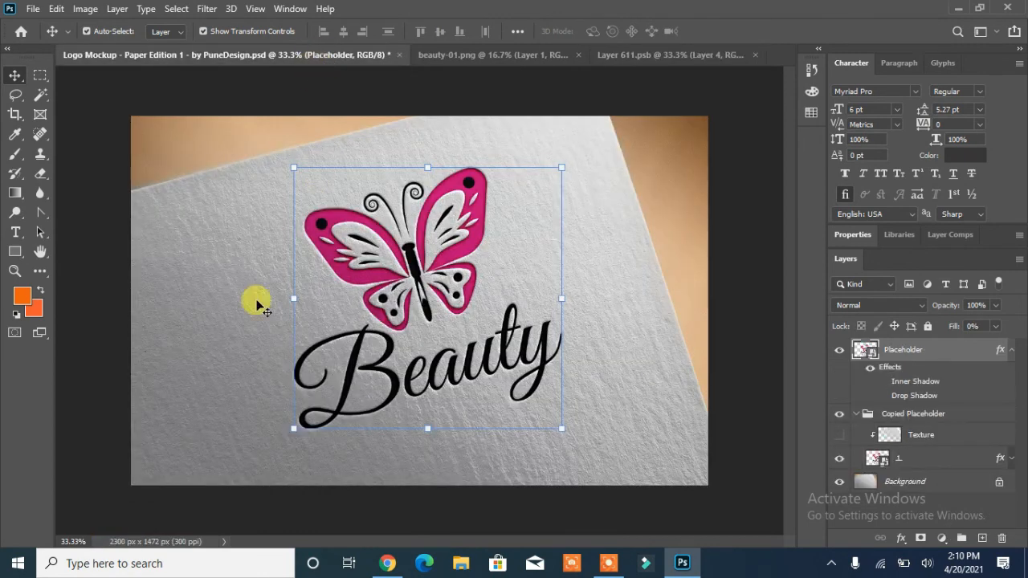
{"action": "left_click", "coordinate": [197, 326]}
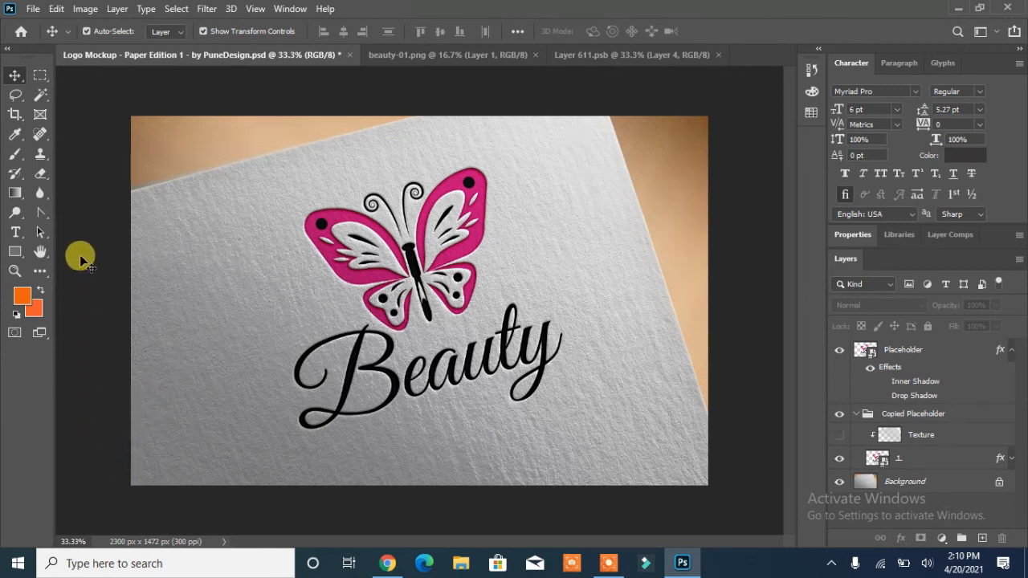
Step: Open the file commands for the Logo Mockup document
{"action": "left_click", "coordinate": [33, 8]}
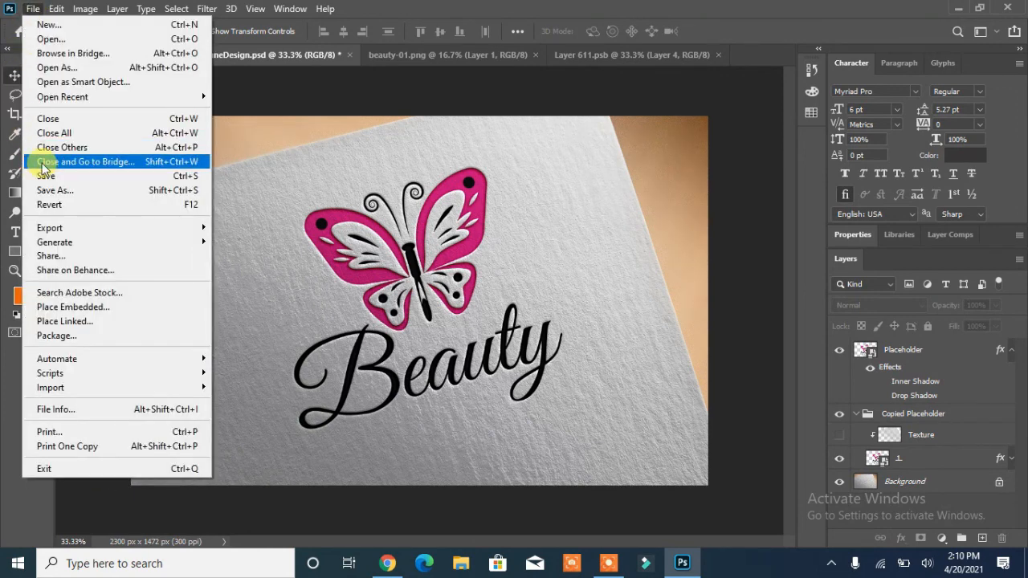